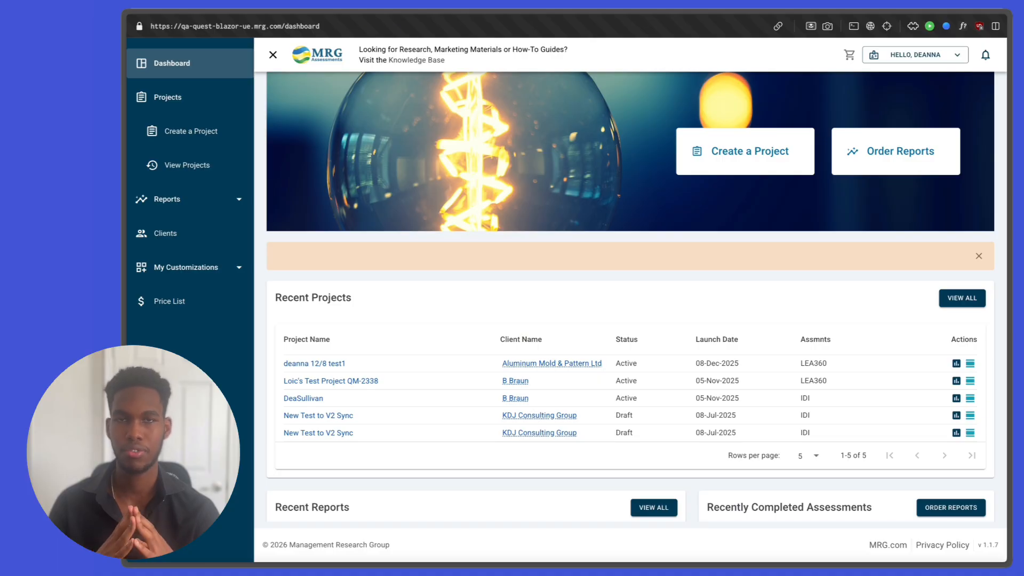
Step: Start creating a new project from the Projects section of the navigation sidebar
click(334, 186)
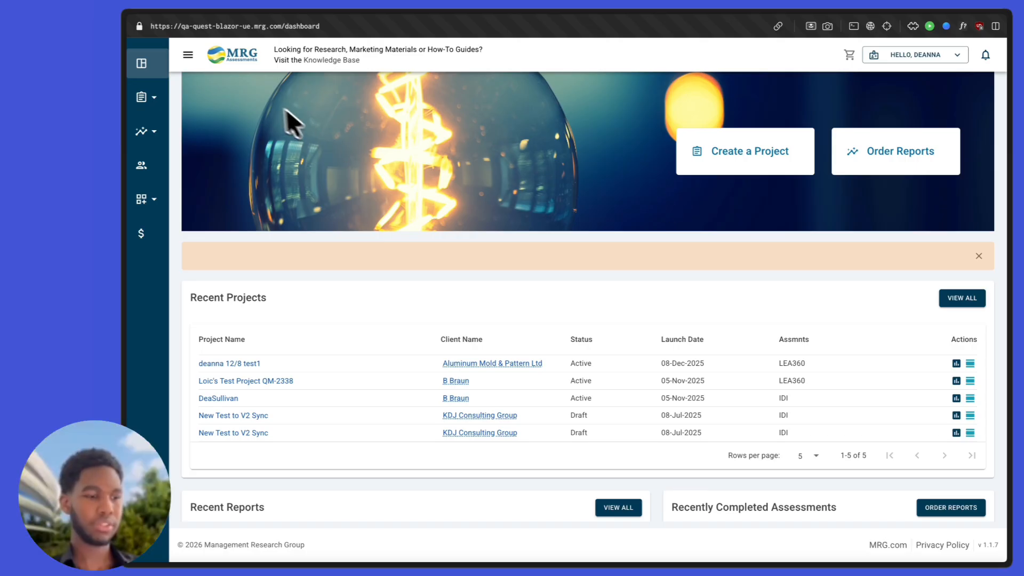
click(188, 55)
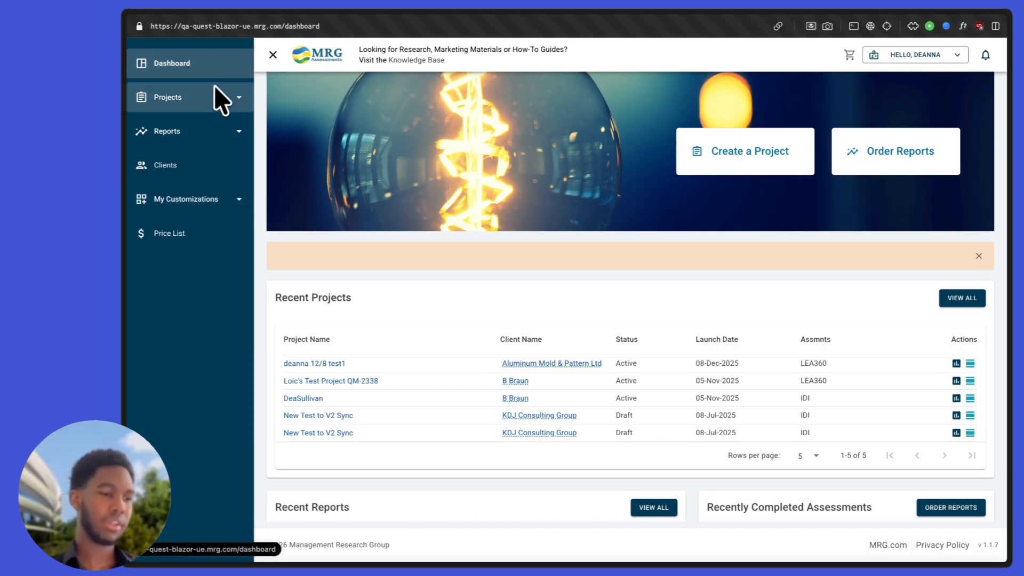
click(207, 103)
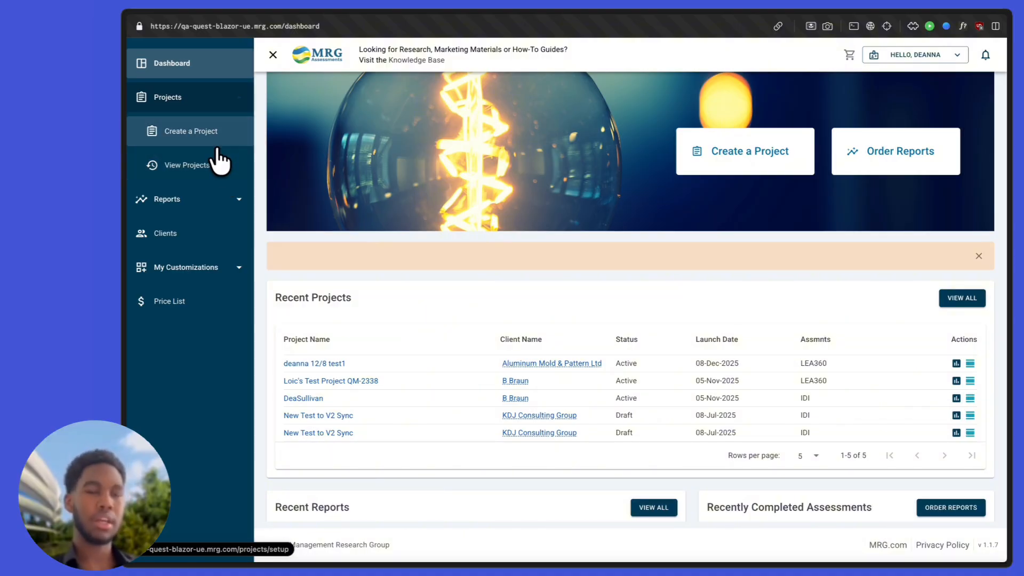
click(213, 140)
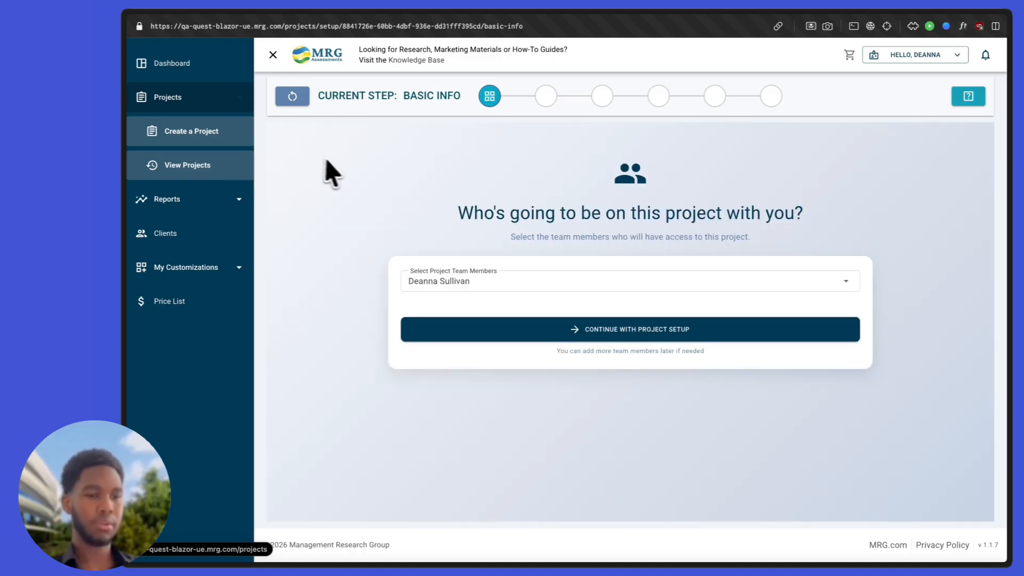
click(275, 58)
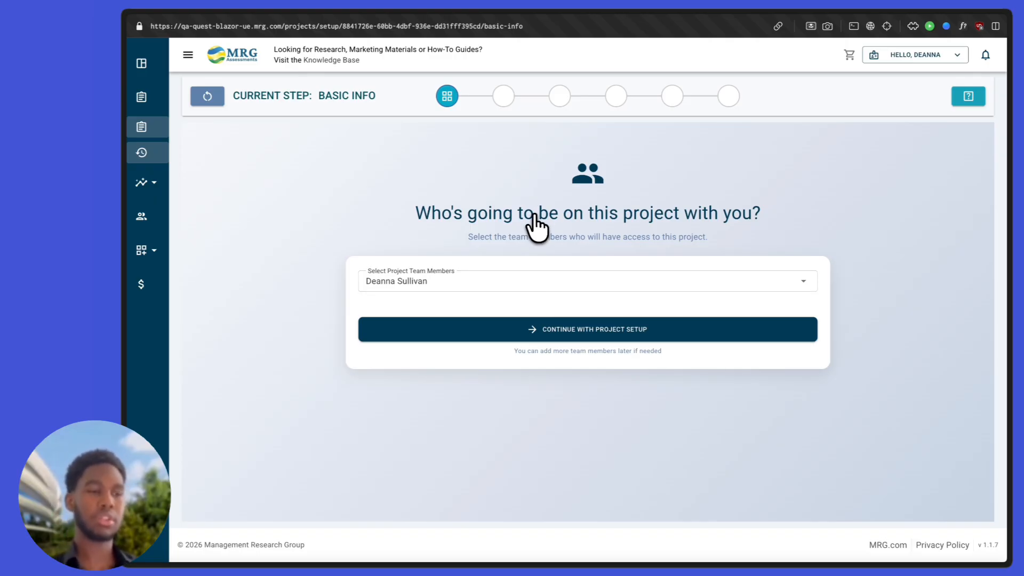
Step: Keep the signed-in user as the sole team member and proceed to the Basic Info form
click(500, 283)
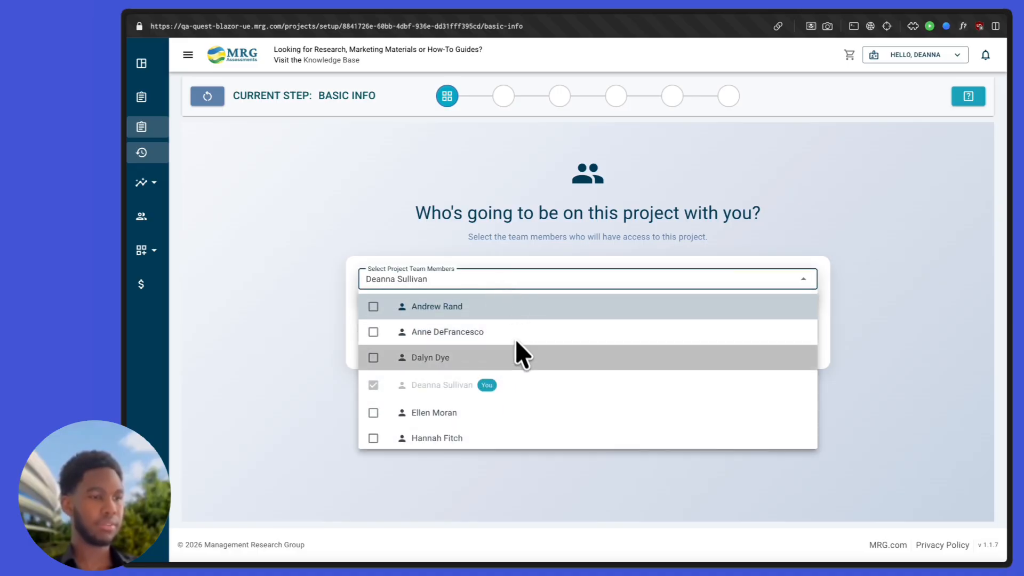
scroll(521, 354, down, 3)
scroll(520, 361, up, 3)
click(513, 278)
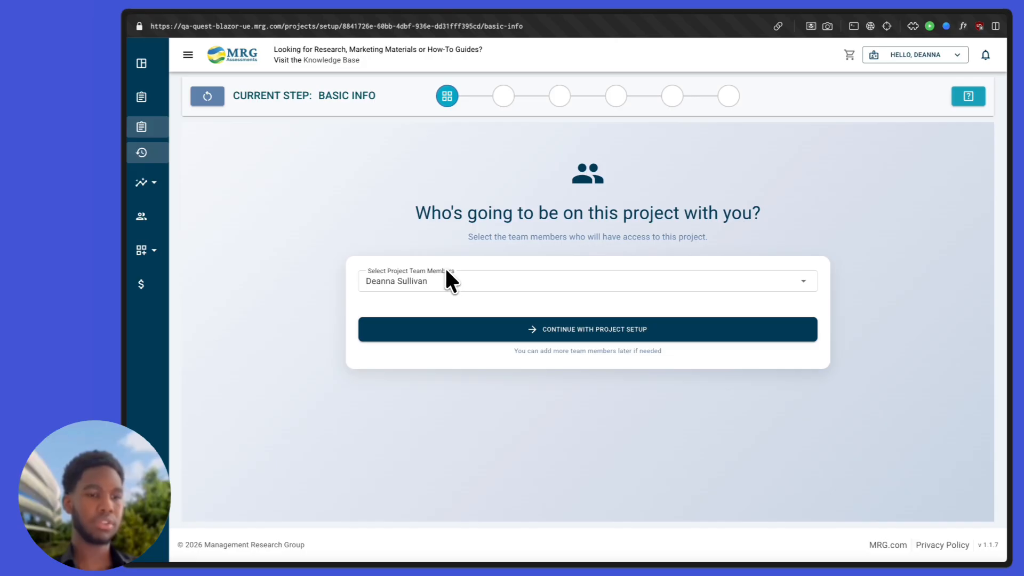
drag(444, 267, 478, 265)
click(489, 265)
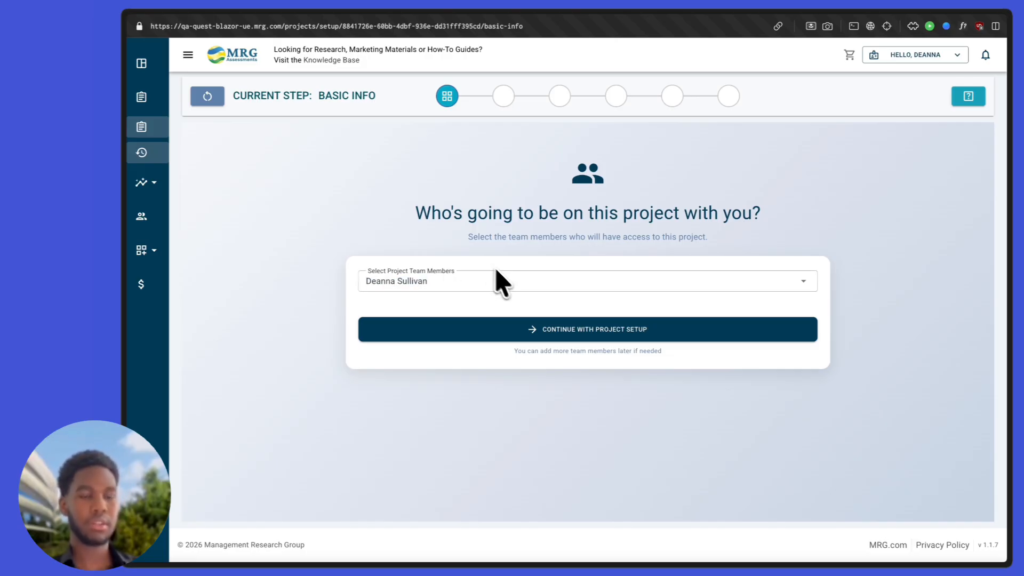
triple_click(557, 355)
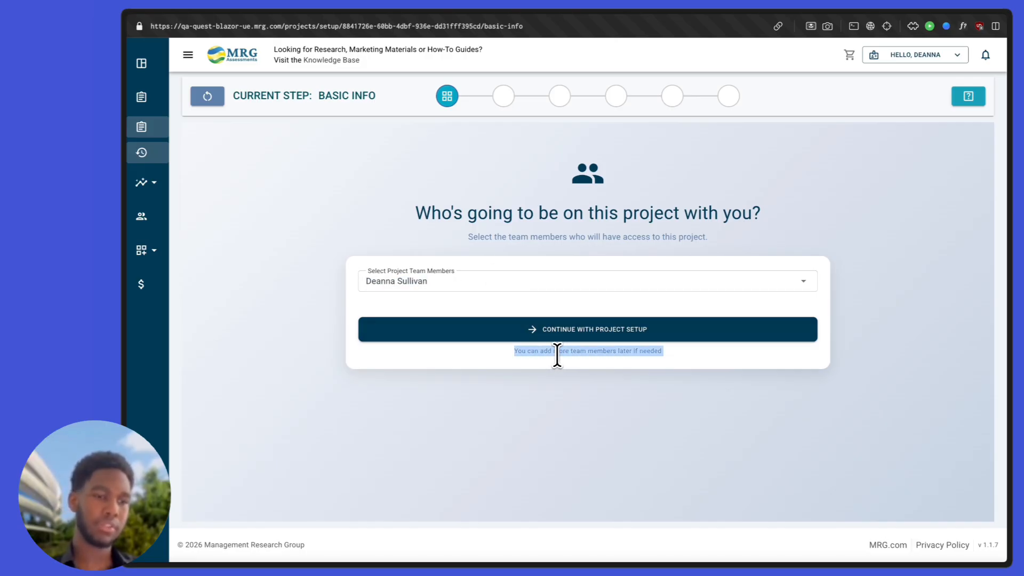
click(581, 373)
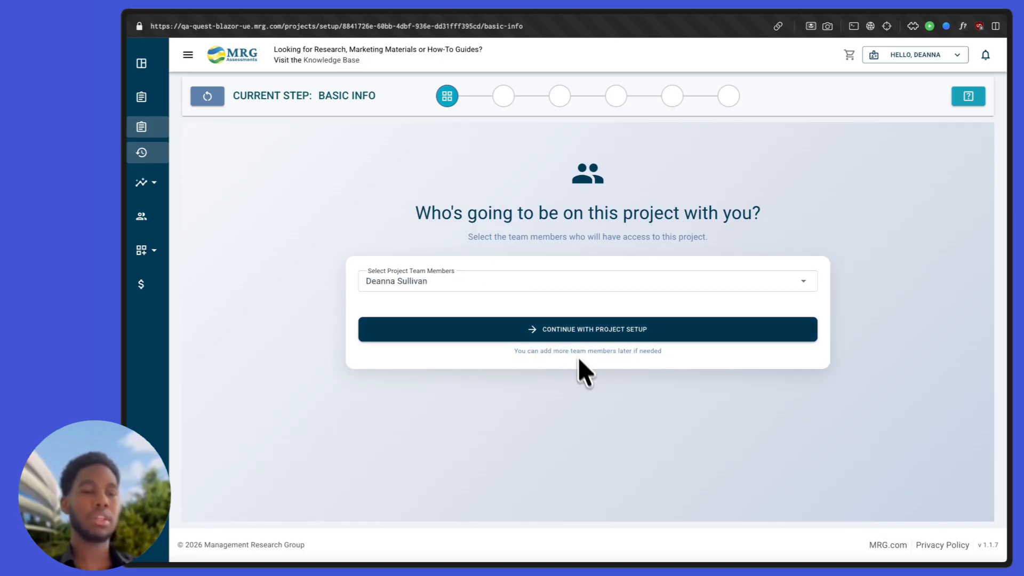
click(555, 333)
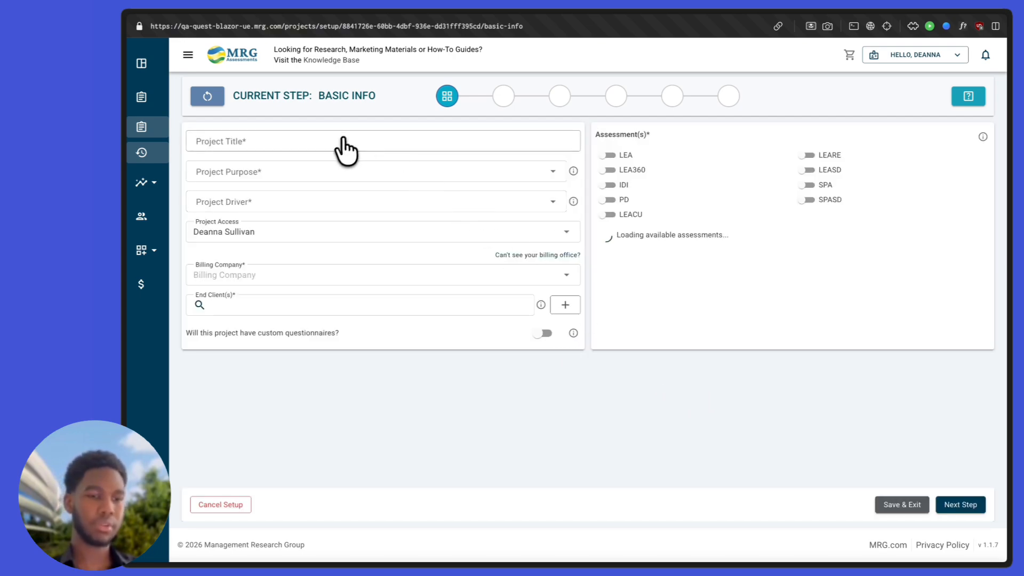
Step: Title the project 'Quest Project Setup Demo', purpose Career Transition/Outplacement, driver Attempting to Revitalize or Turnaround
click(268, 170)
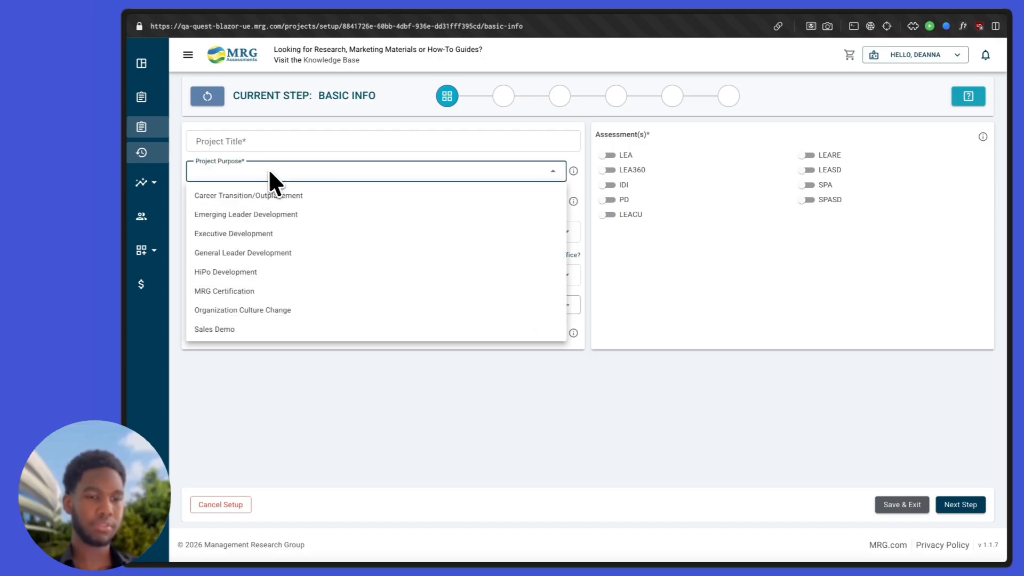
click(268, 168)
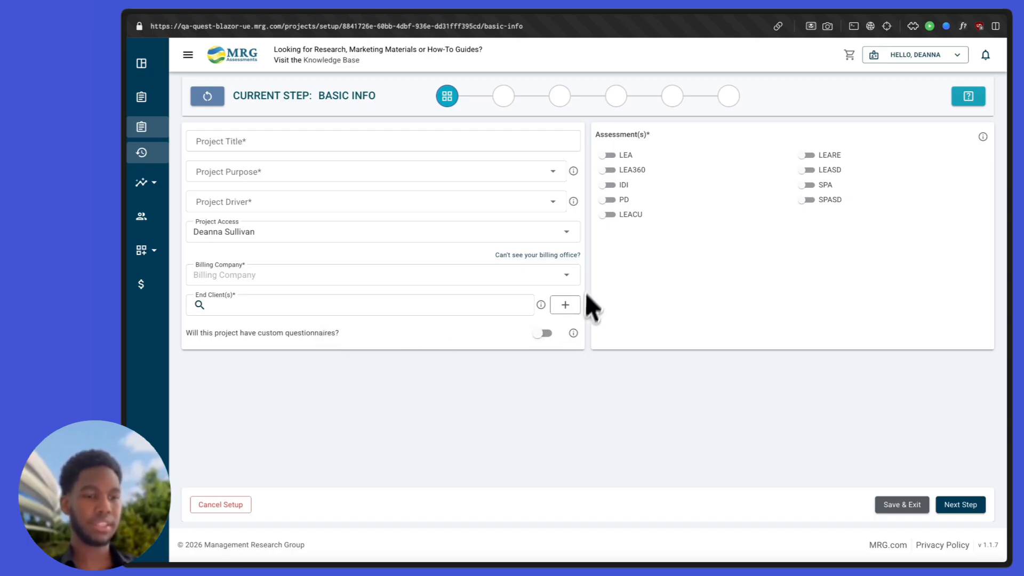
click(615, 137)
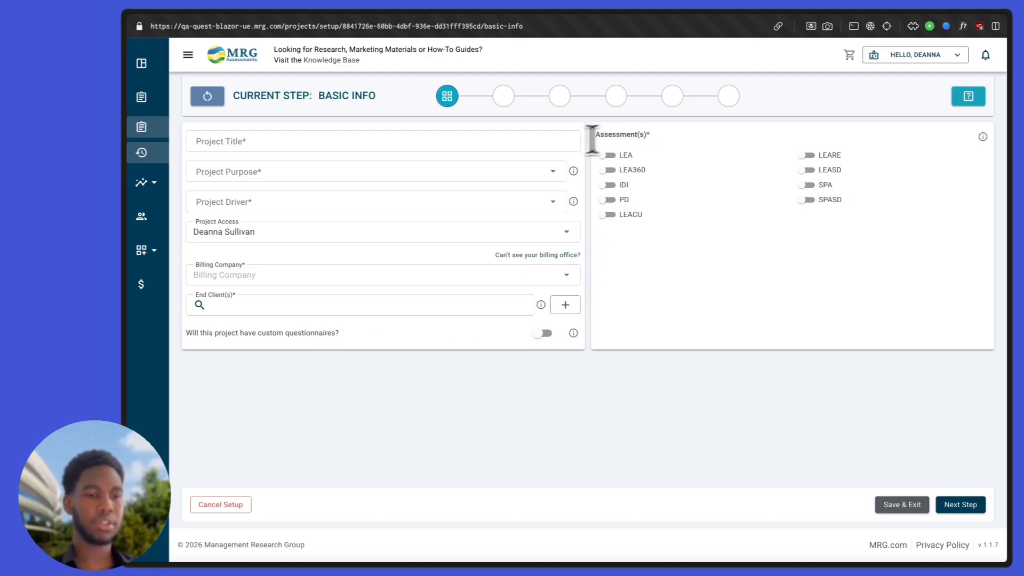
click(544, 142)
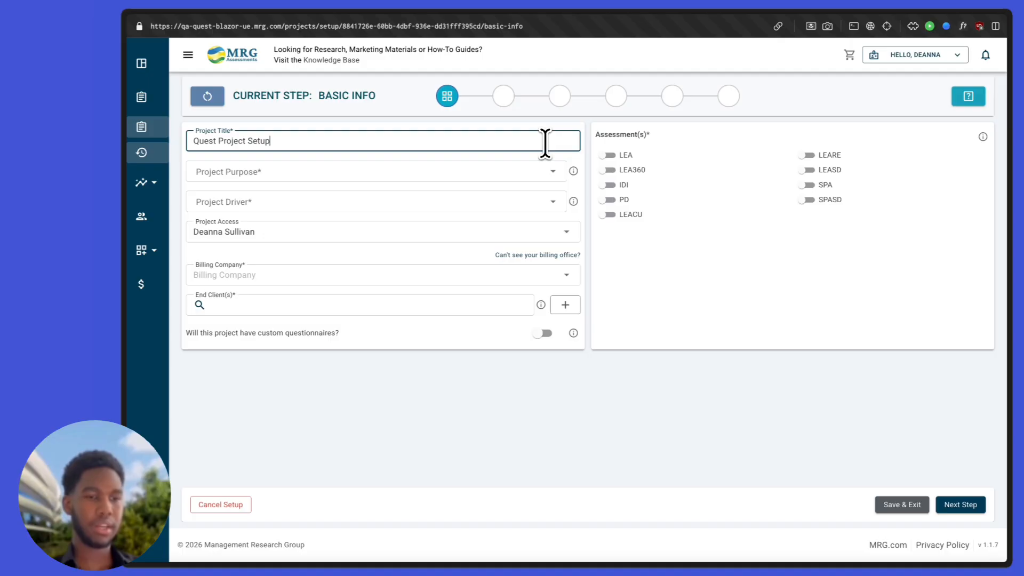
text(Quest Project Setup Demo)
click(527, 175)
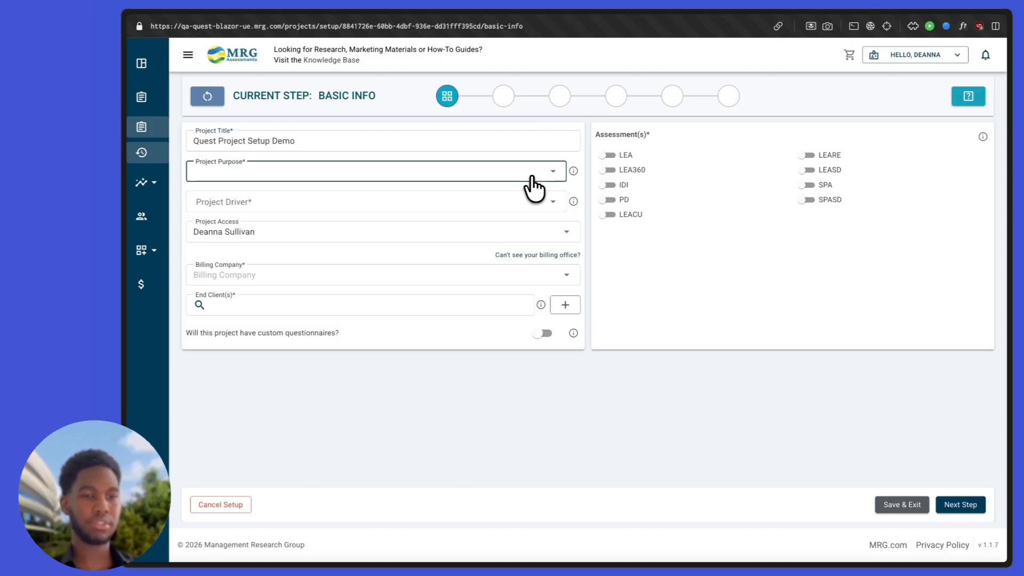
click(410, 195)
click(410, 205)
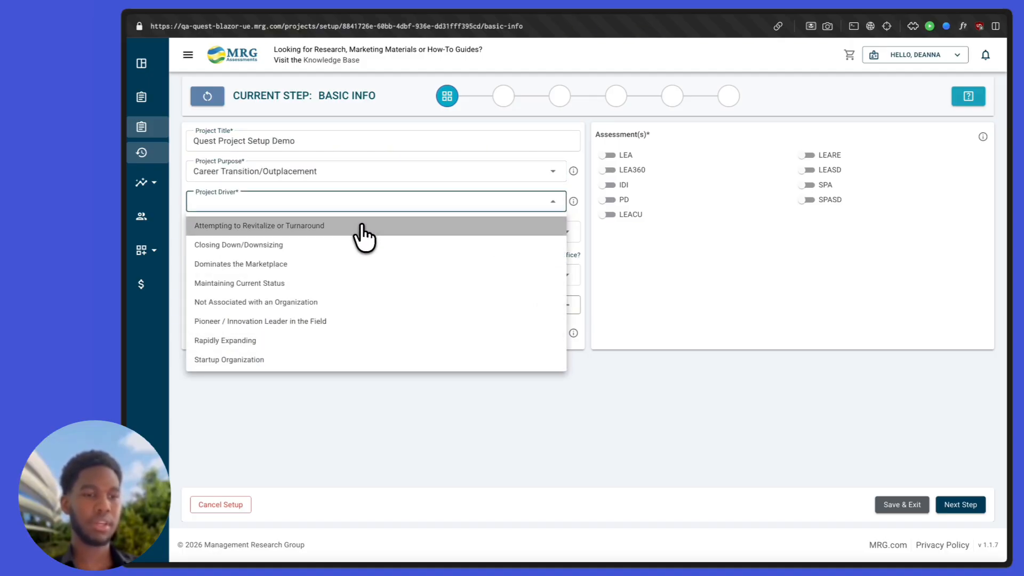
click(357, 225)
Step: Set the billing company to Break Out Strategic Coaching LLC (Circle) and start a new end client
click(318, 271)
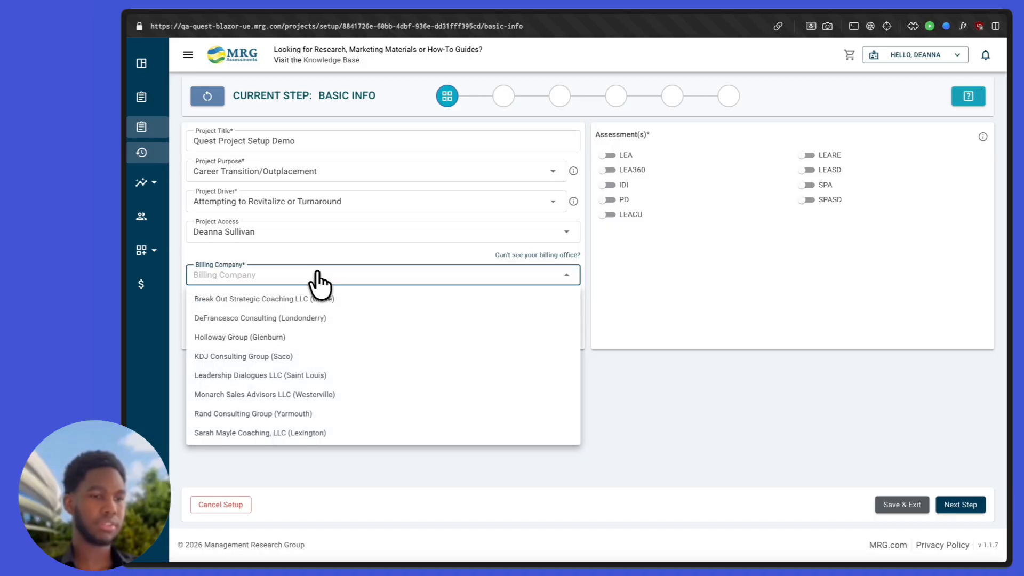
click(316, 292)
click(332, 274)
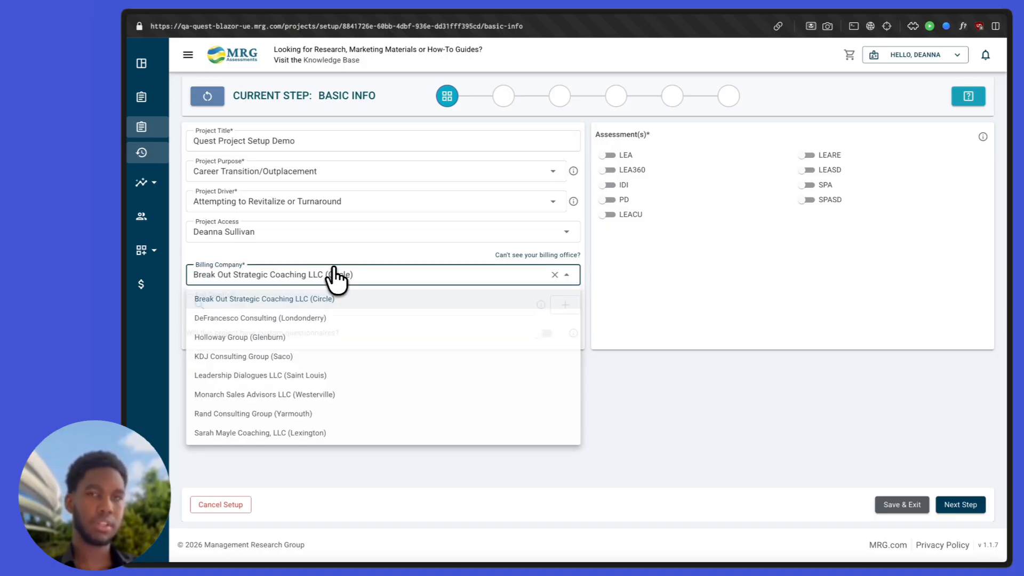
scroll(290, 333, down, 1)
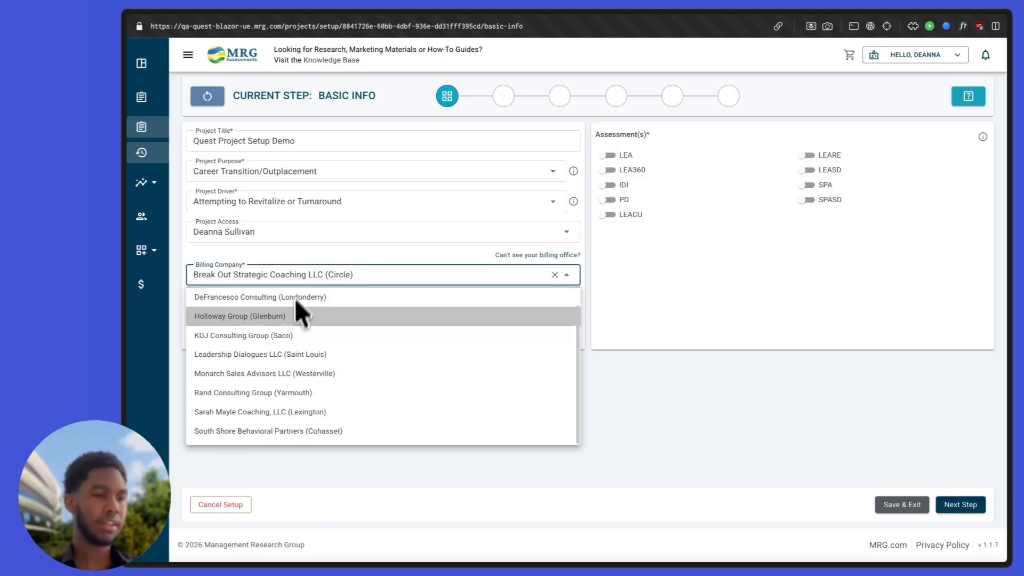
click(299, 271)
click(279, 305)
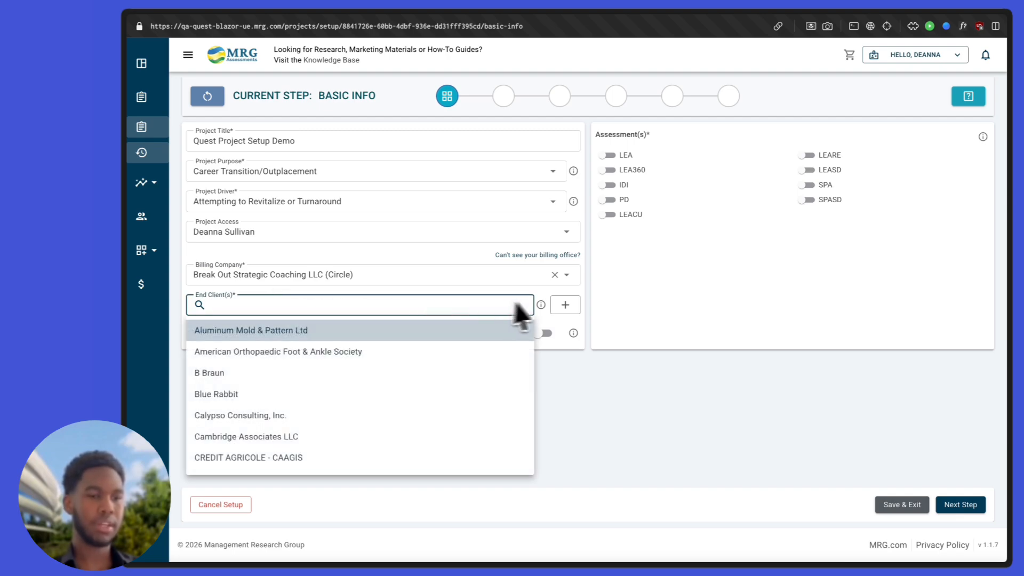
click(564, 305)
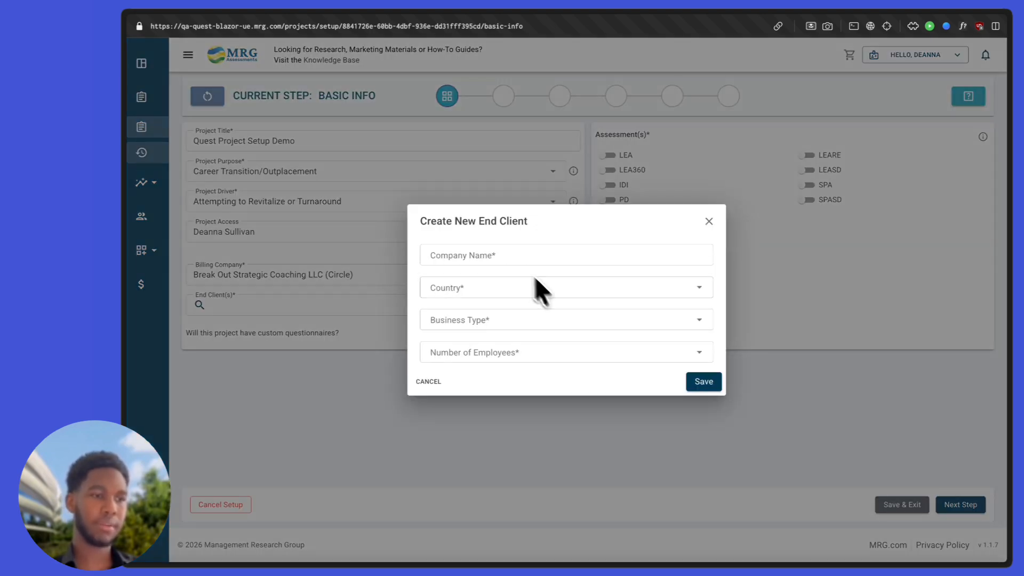
click(509, 254)
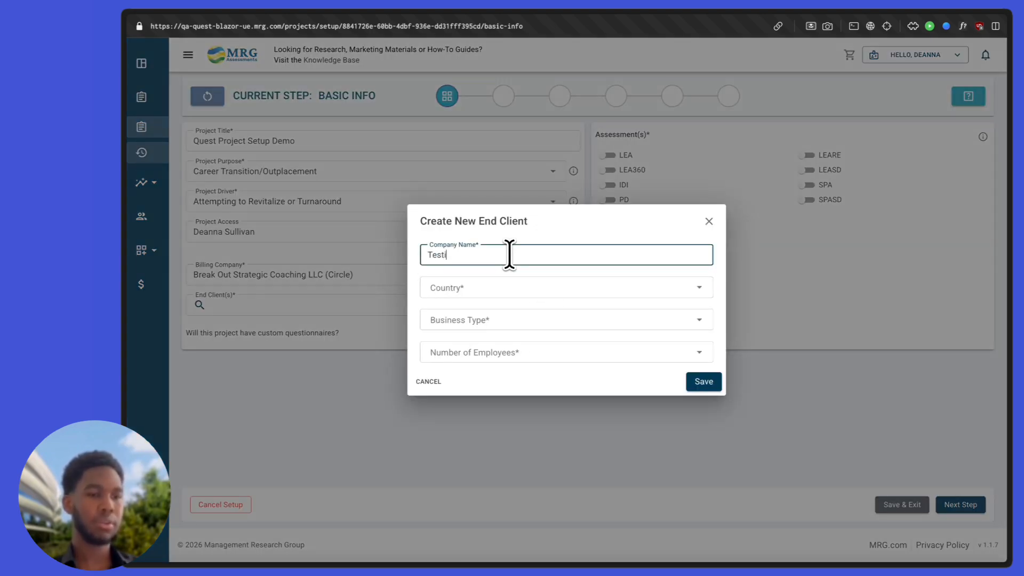
text(Testing)
click(489, 290)
click(486, 320)
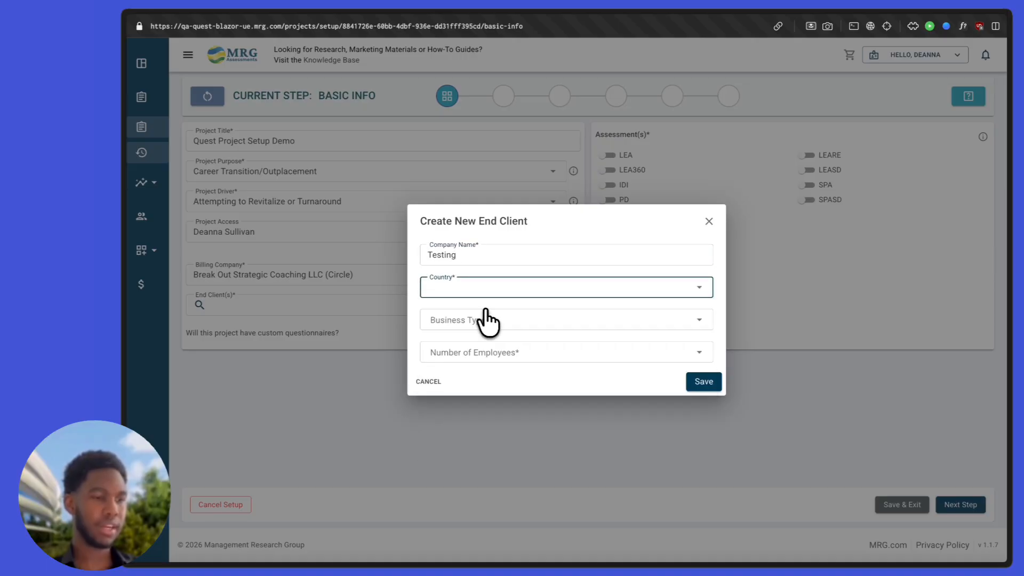
click(487, 320)
click(463, 349)
click(475, 355)
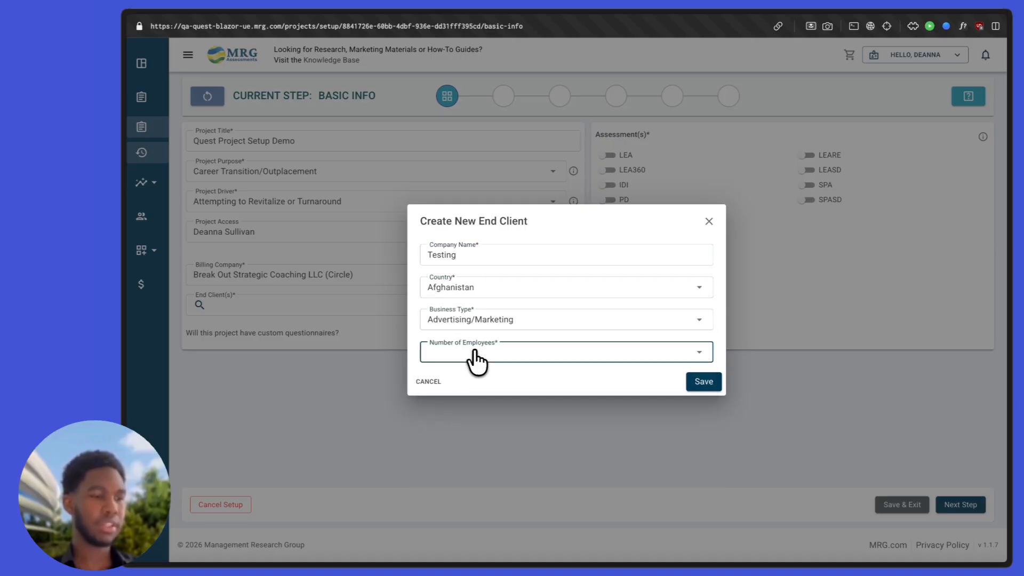
click(472, 379)
click(699, 385)
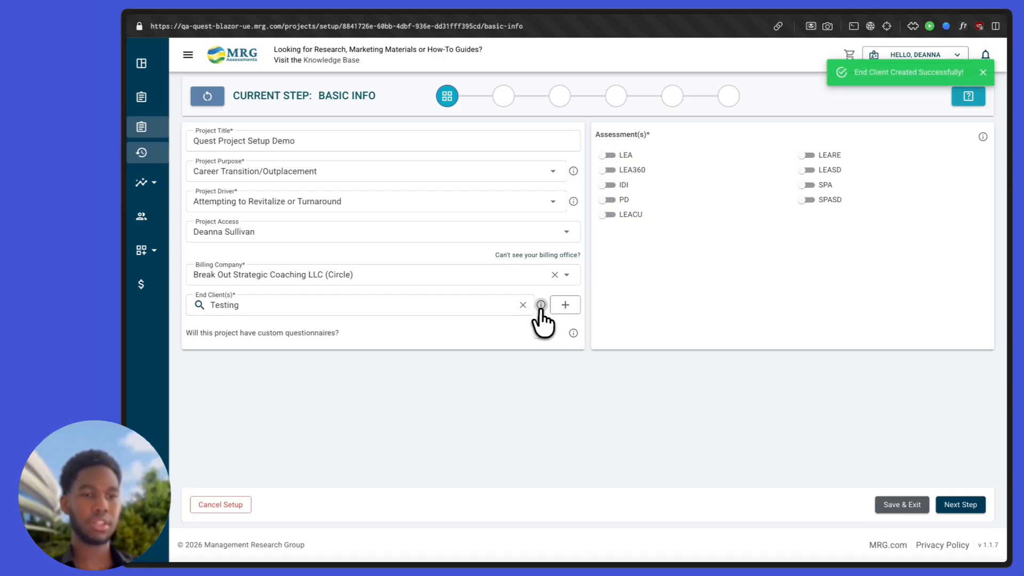
mouse_move(540, 306)
triple_click(568, 347)
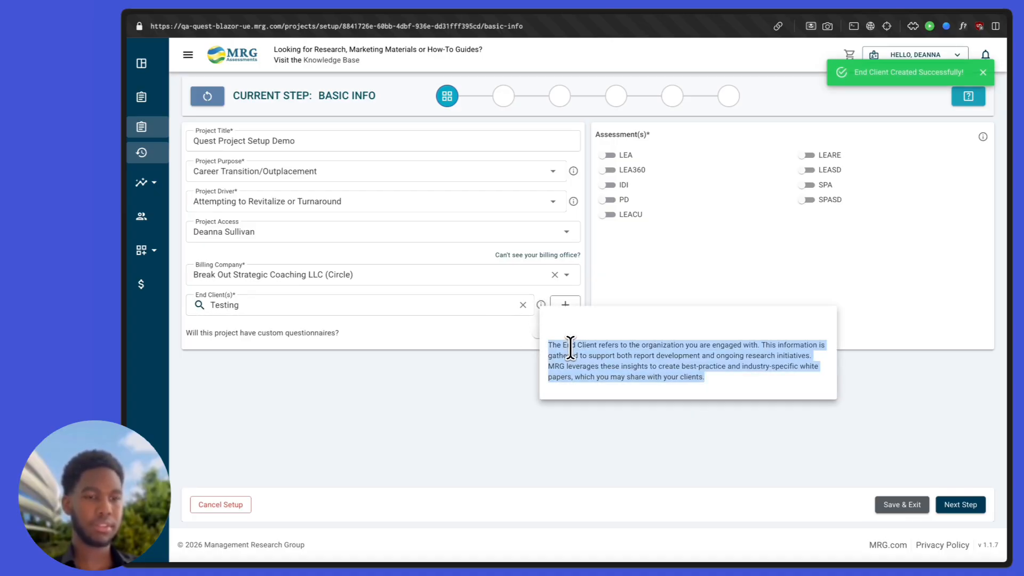
click(541, 305)
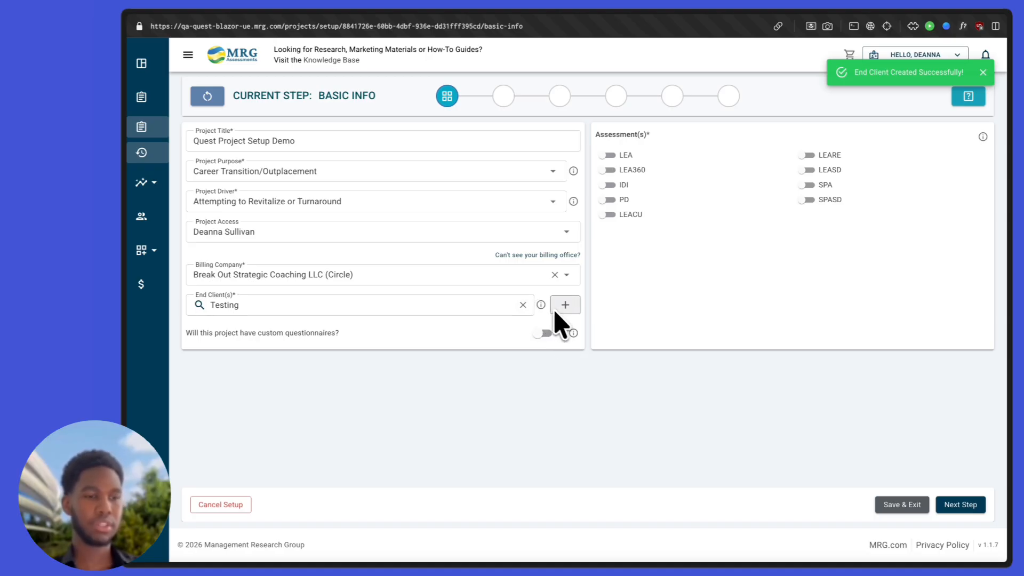
click(573, 333)
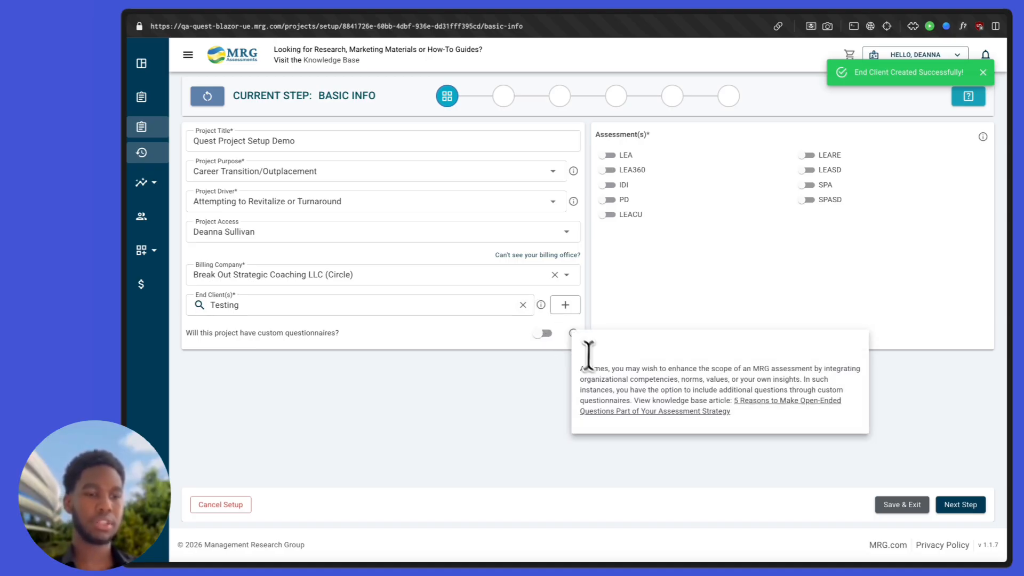
triple_click(609, 369)
click(610, 368)
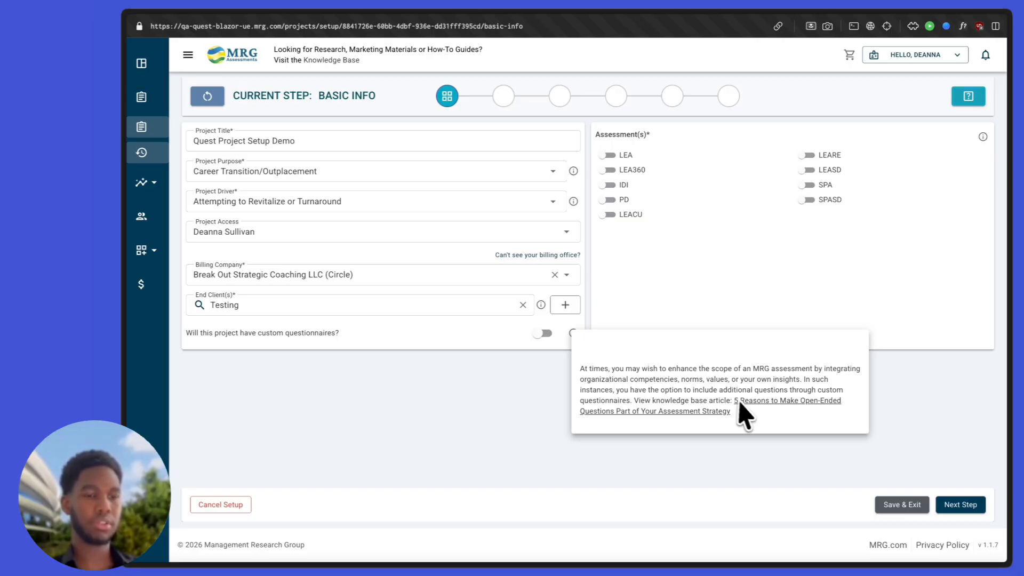
click(573, 334)
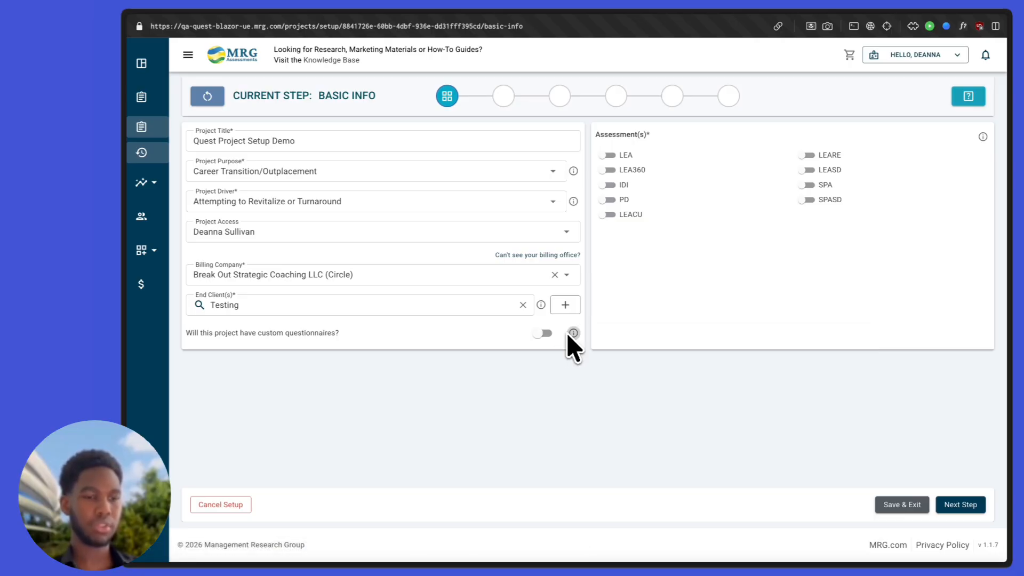
Step: Turn on custom questionnaires, add LEA360 with both observer options allowed, and continue
click(539, 333)
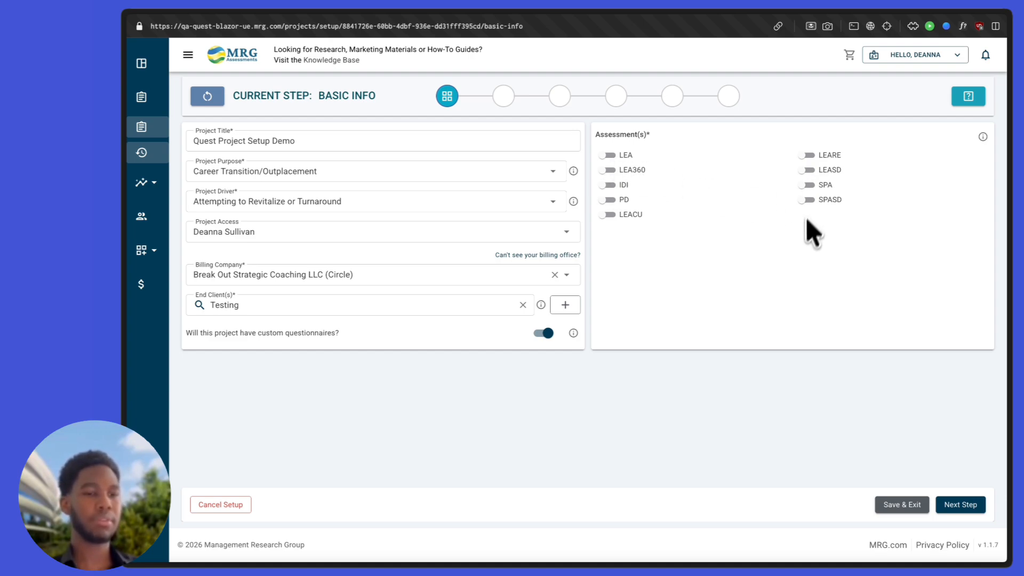
click(607, 170)
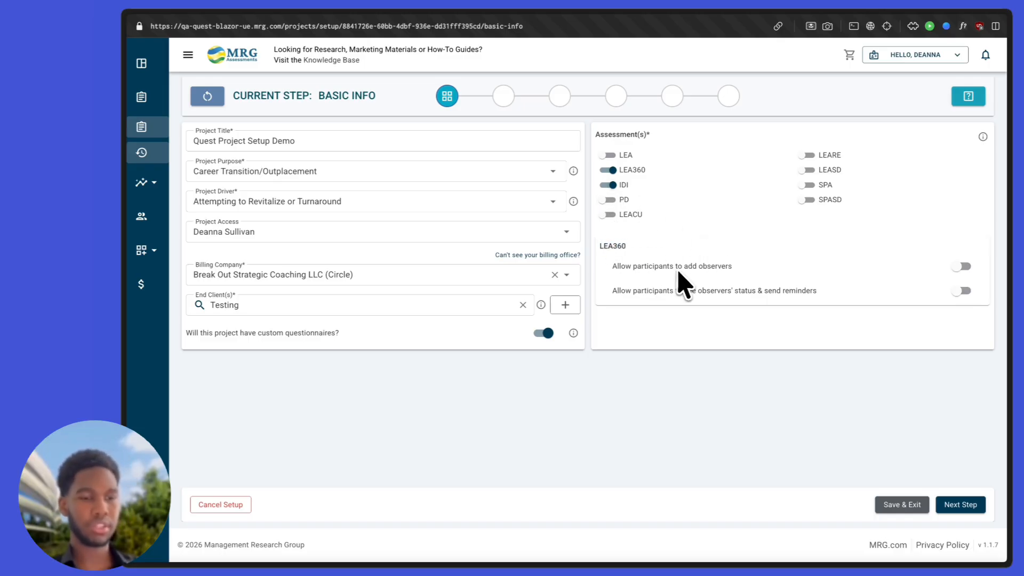
triple_click(698, 271)
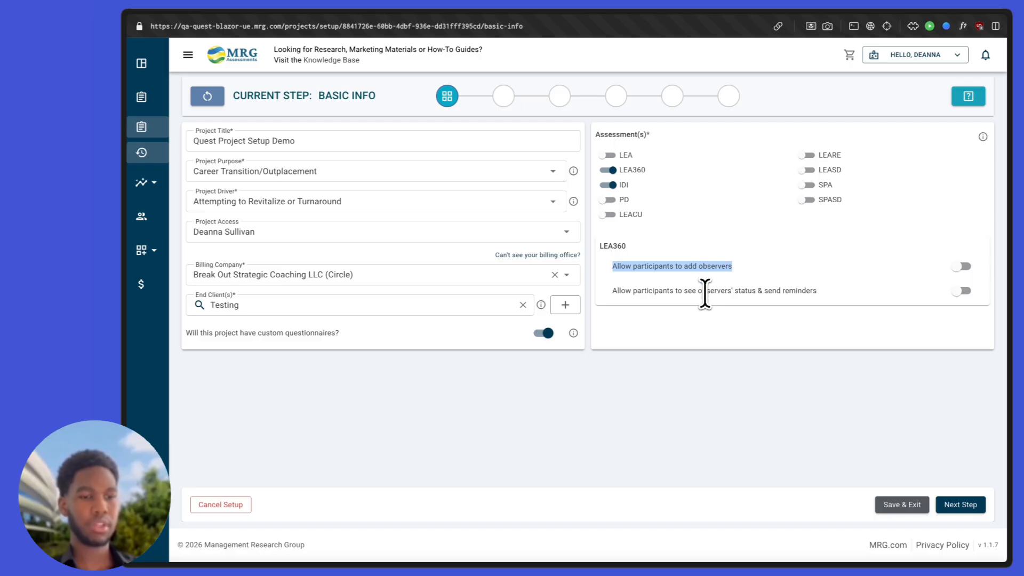
triple_click(705, 290)
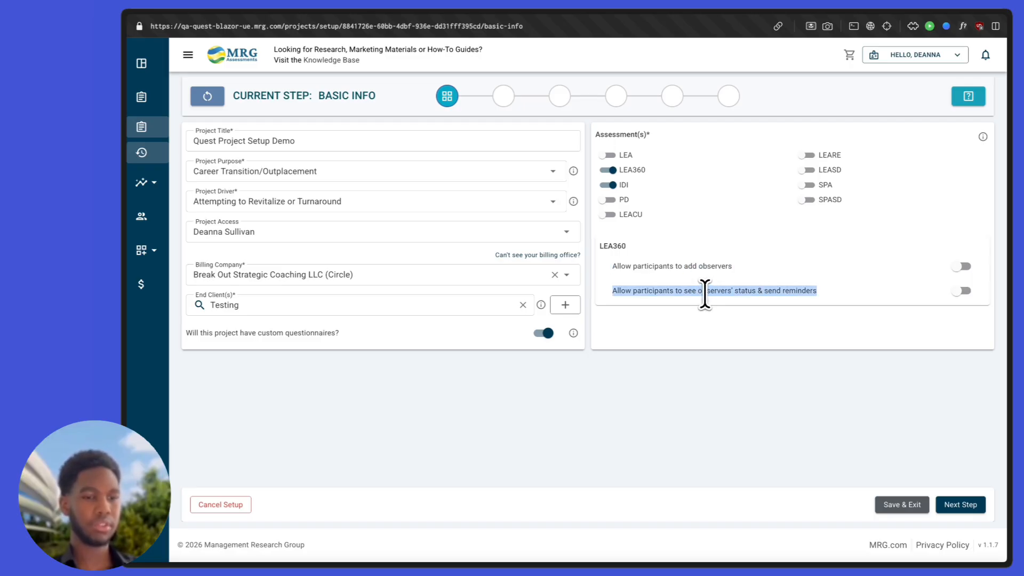
click(871, 282)
click(961, 266)
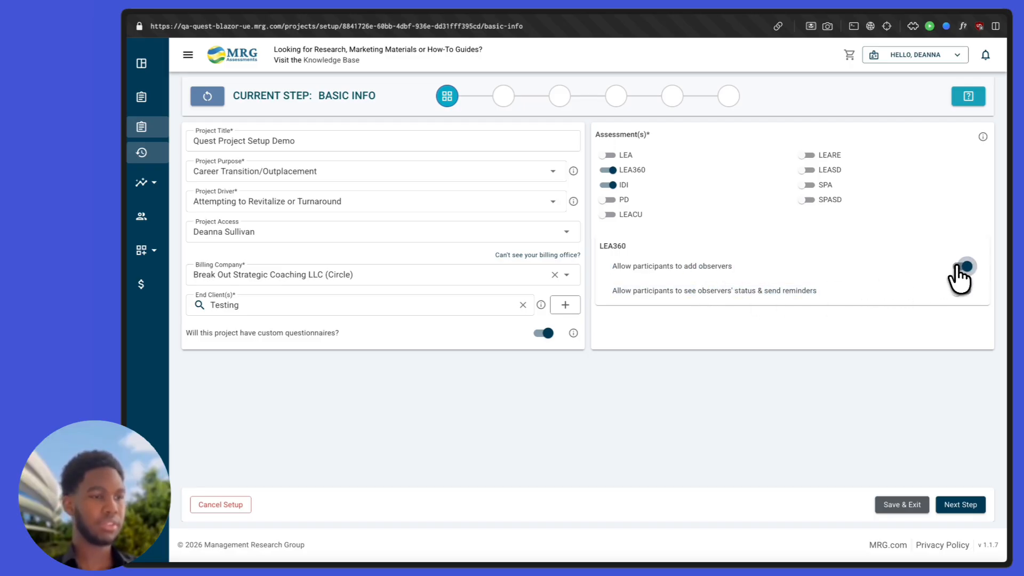
click(962, 291)
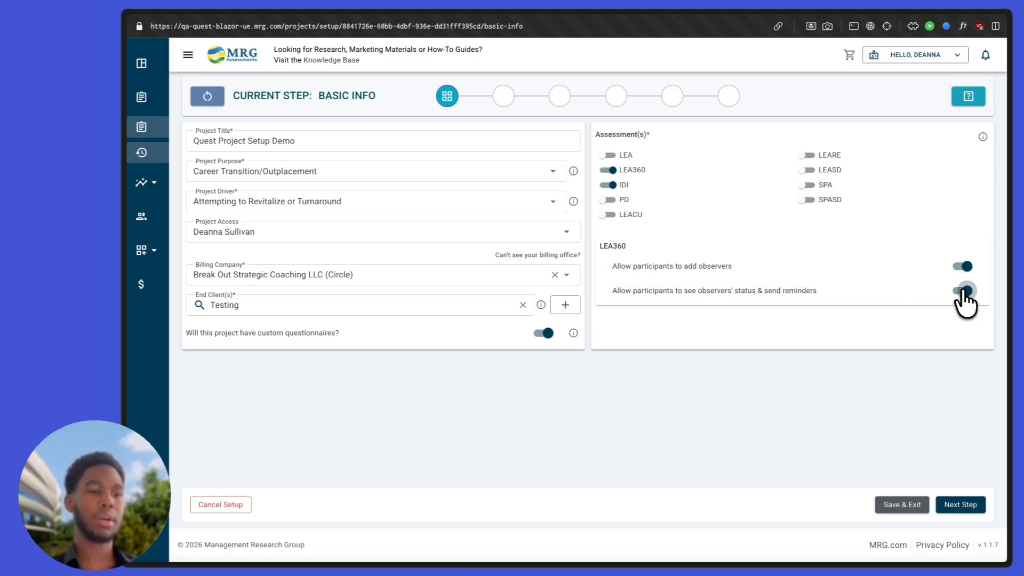
click(952, 505)
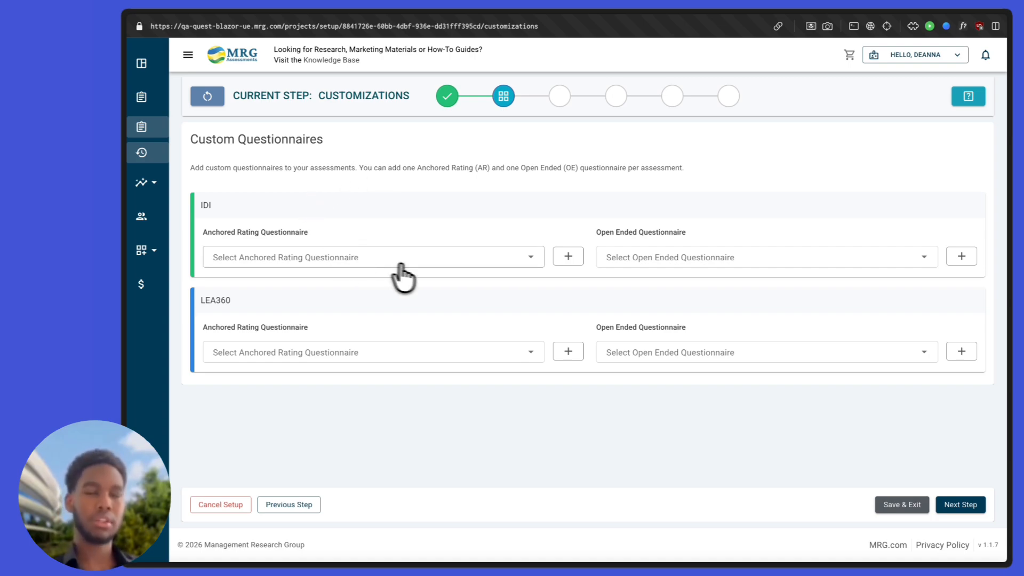
Step: Check the IDI and LEA360 Anchored Rating choices, then start a new LEA360 anchored rating questionnaire
double_click(230, 301)
click(263, 300)
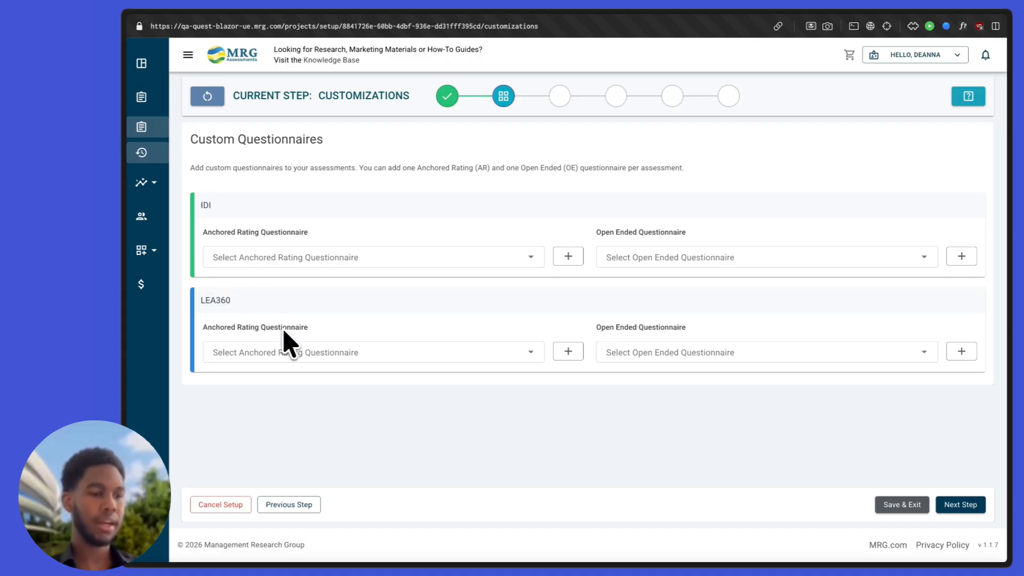
triple_click(627, 328)
click(649, 328)
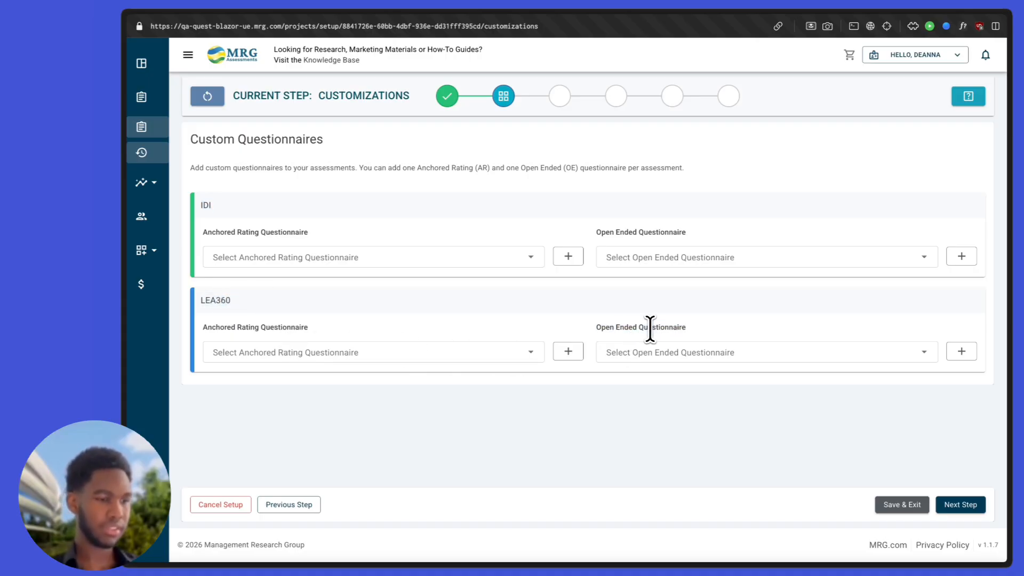
click(515, 259)
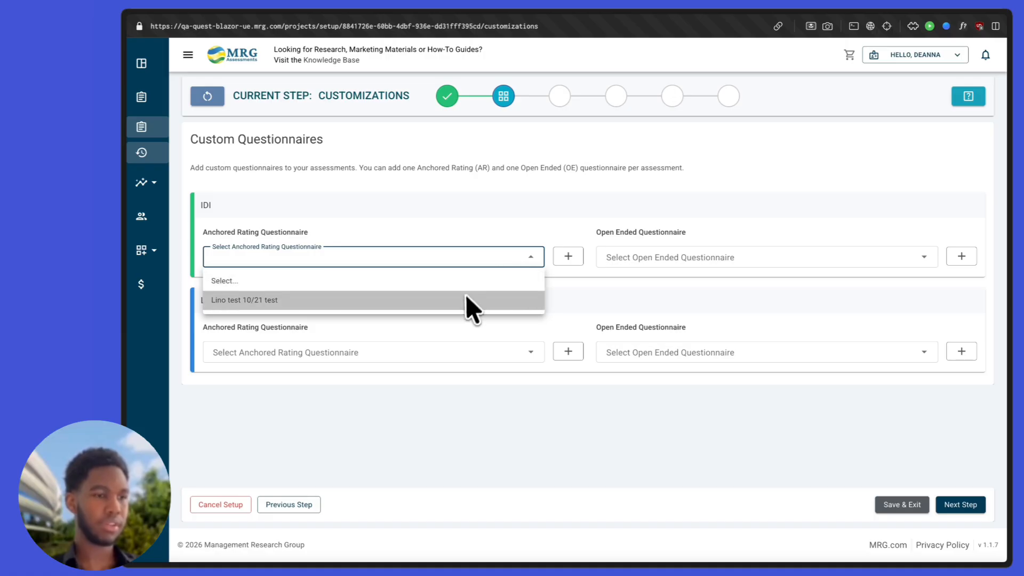
click(473, 258)
click(500, 346)
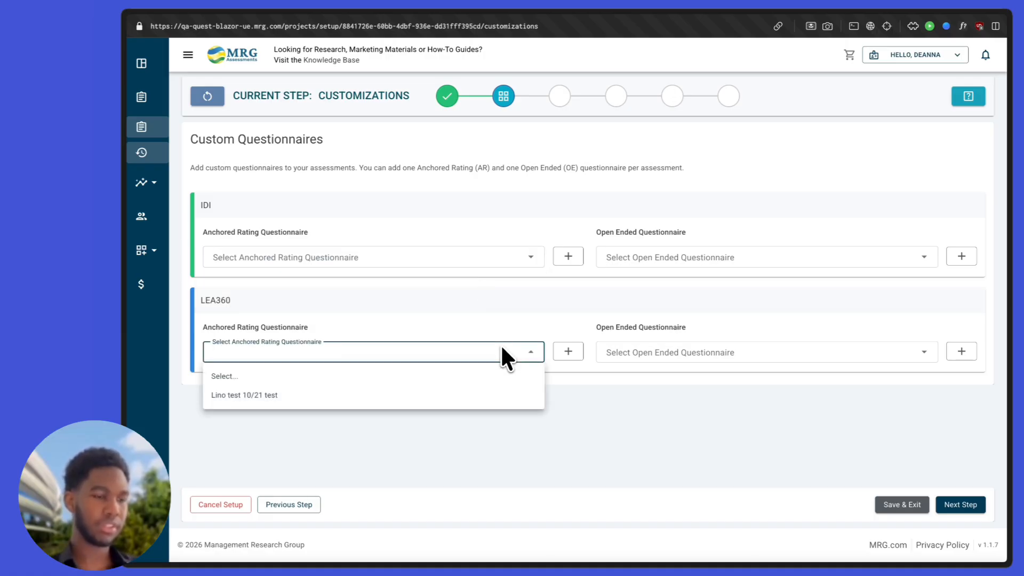
click(500, 347)
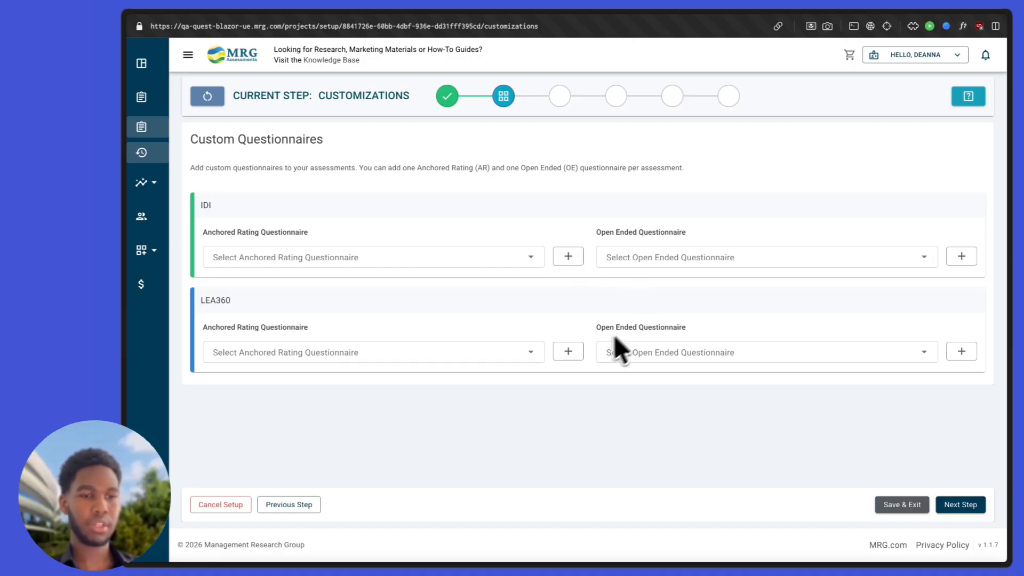
click(569, 352)
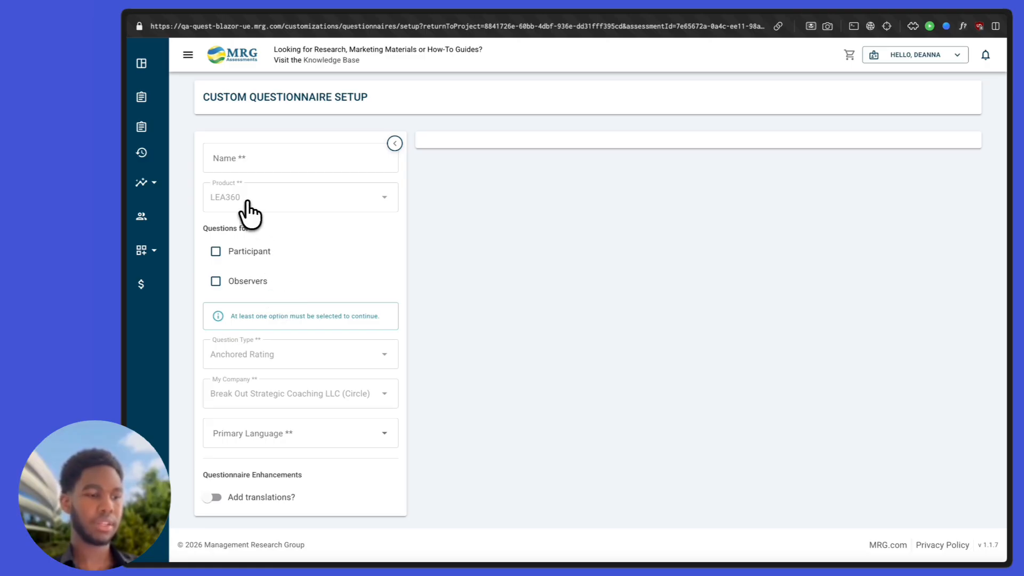
Step: Name the questionnaire Demo and include questions for participants and observers
click(241, 168)
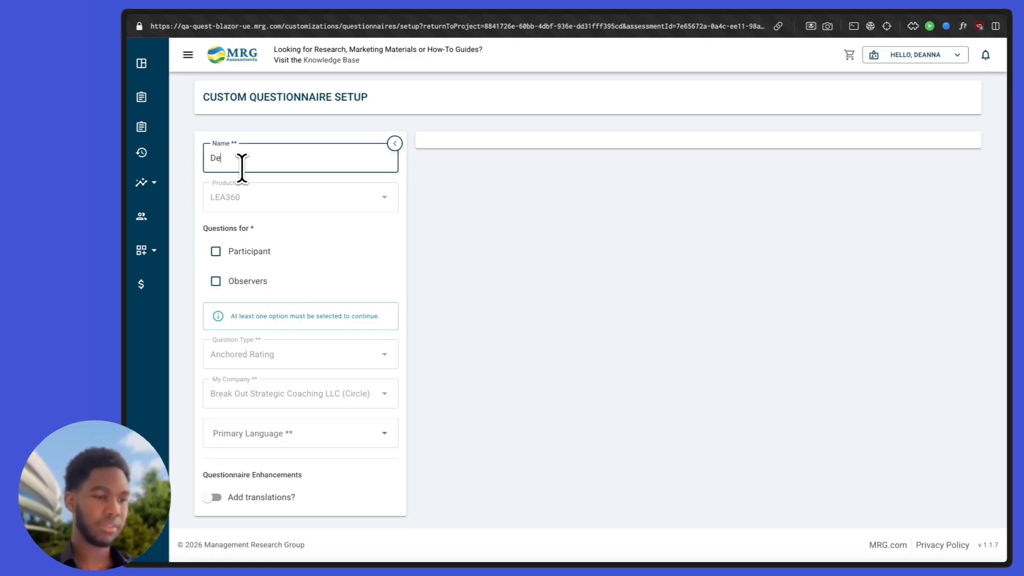
click(233, 250)
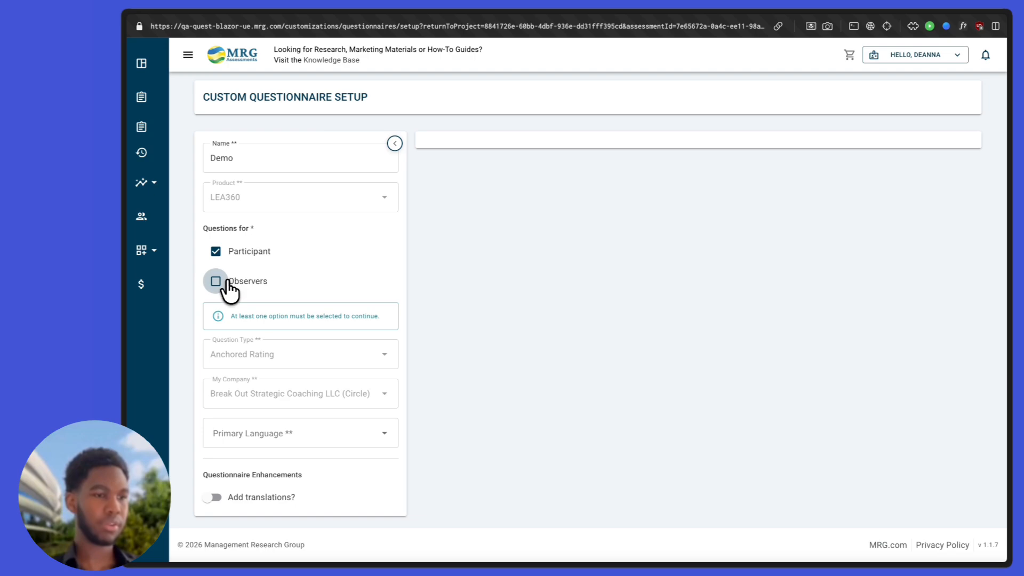
click(223, 281)
scroll(246, 291, down, 1)
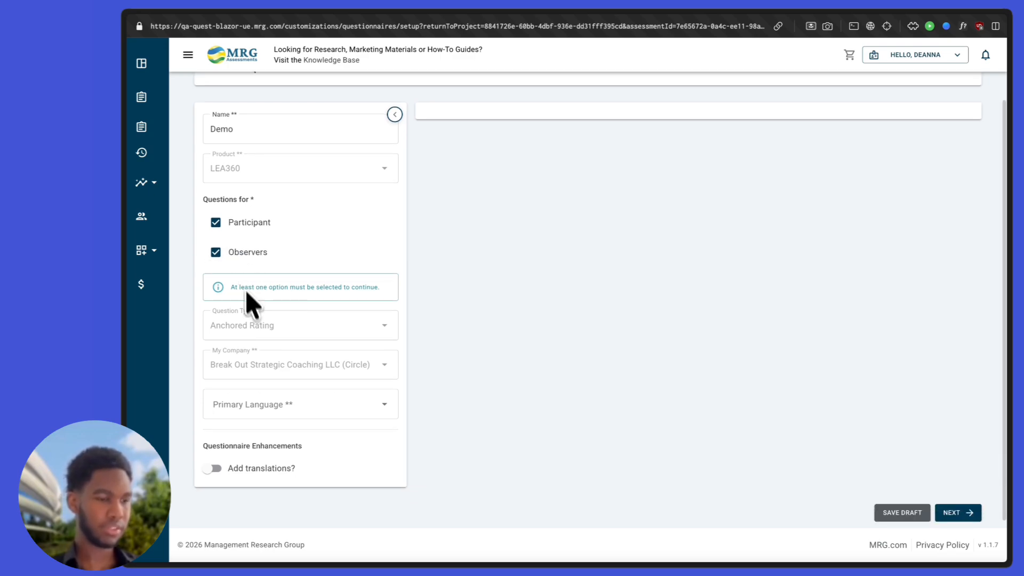
Step: Set the primary language to English (US) and add French as a translation
click(255, 410)
scroll(261, 453, down, 3)
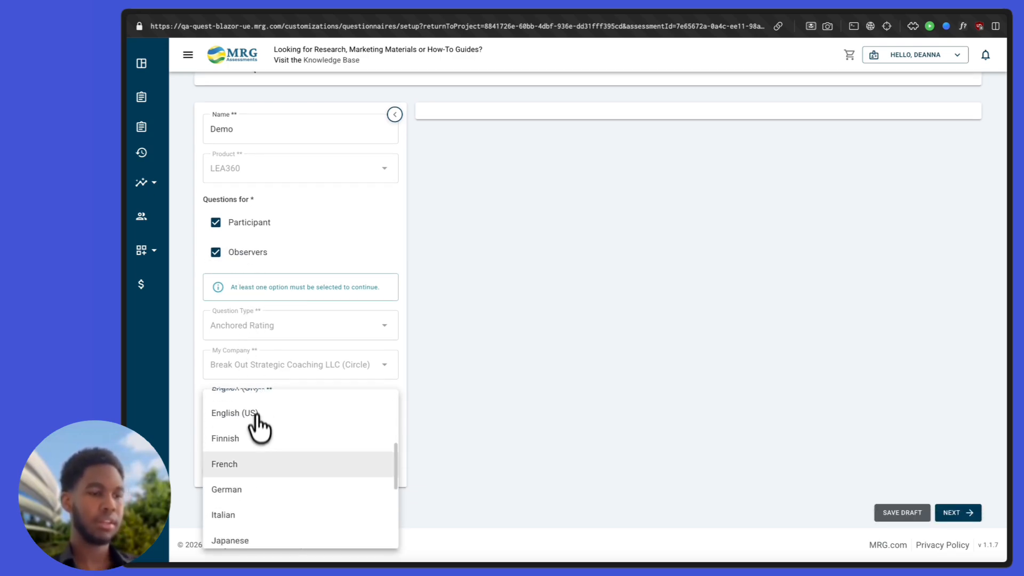
click(258, 419)
click(220, 468)
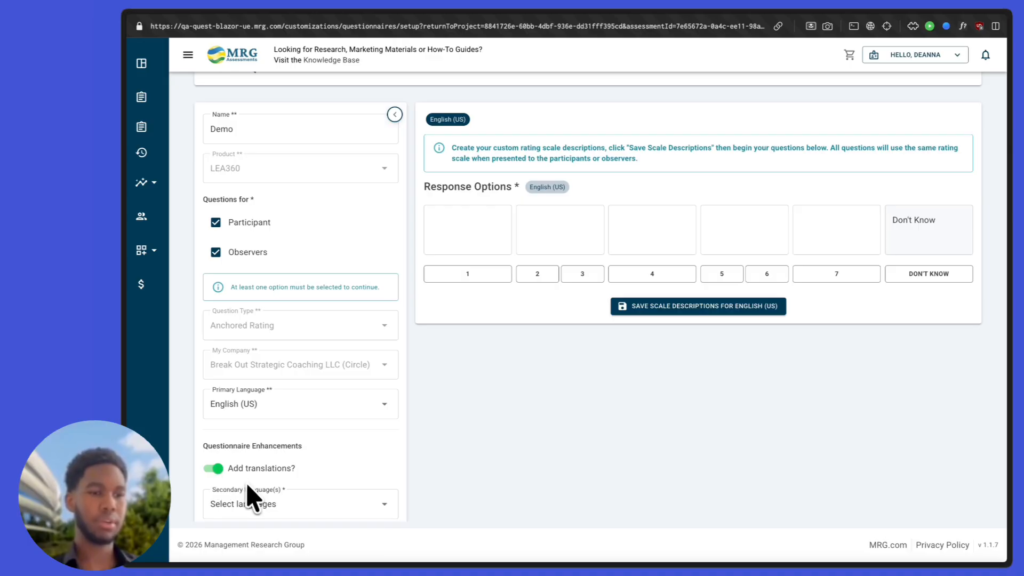
scroll(259, 479, down, 1)
click(267, 465)
scroll(269, 366, down, 4)
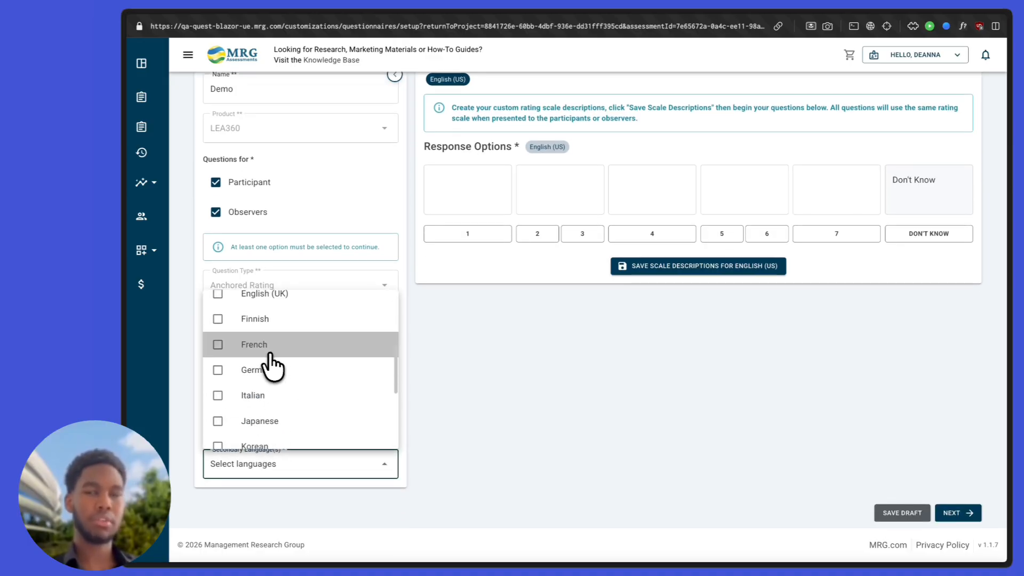
click(453, 350)
scroll(473, 205, up, 3)
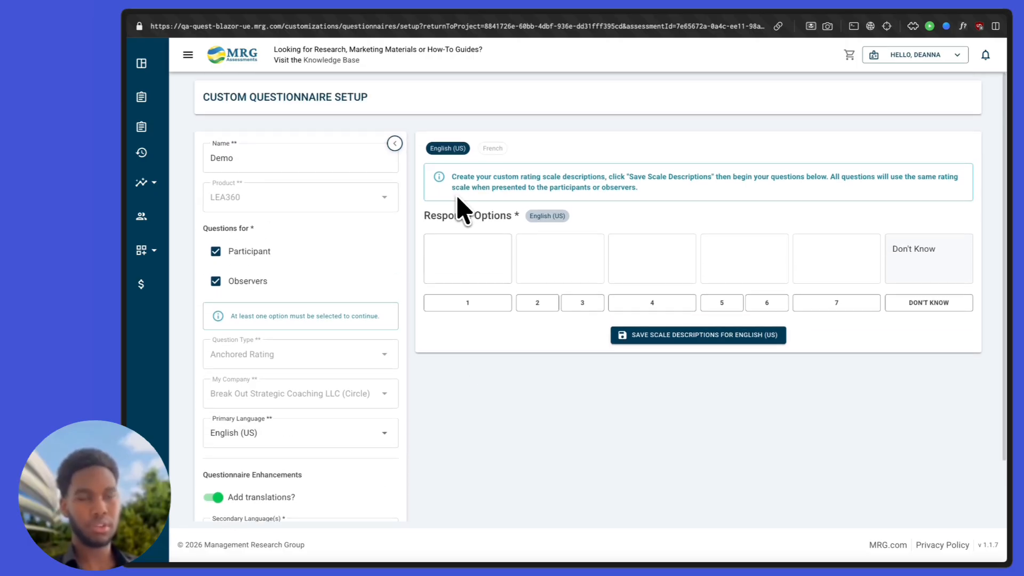
click(395, 142)
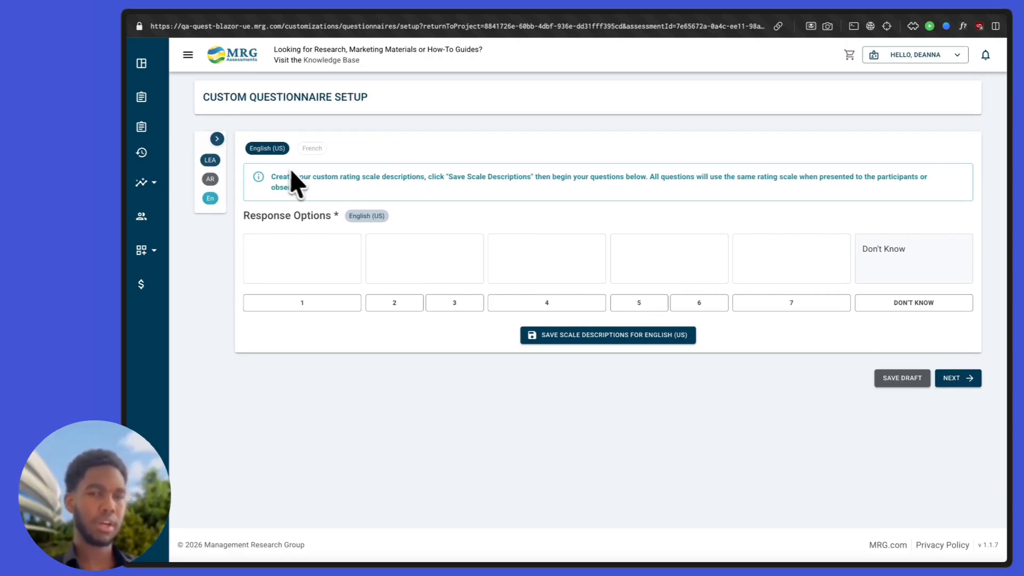
Step: Fill the response scale descriptions with 'Test'/'TEst' and save the English (US) scale
click(307, 251)
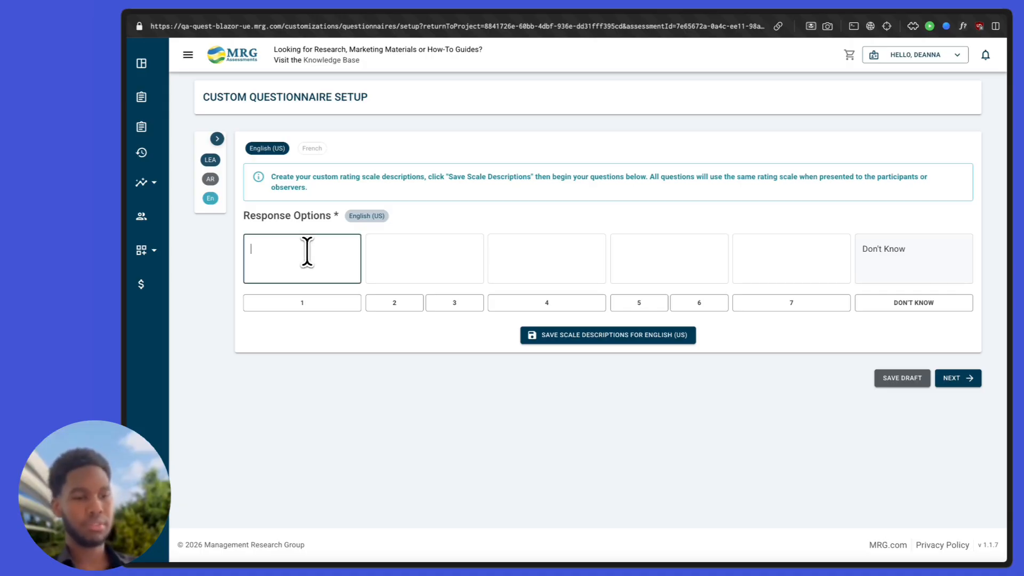
text(T)
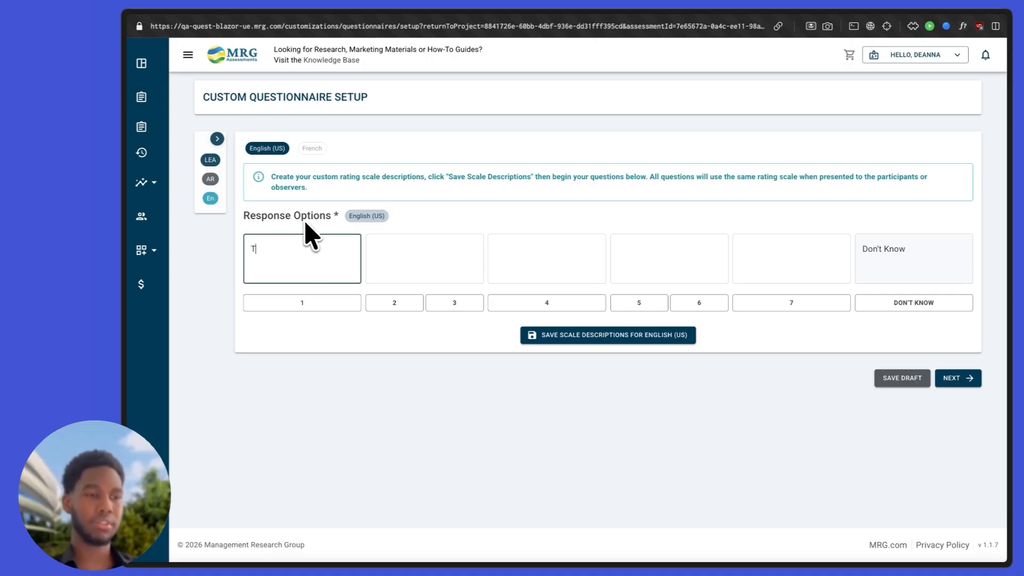
text(est)
click(400, 253)
text(TEst)
click(579, 272)
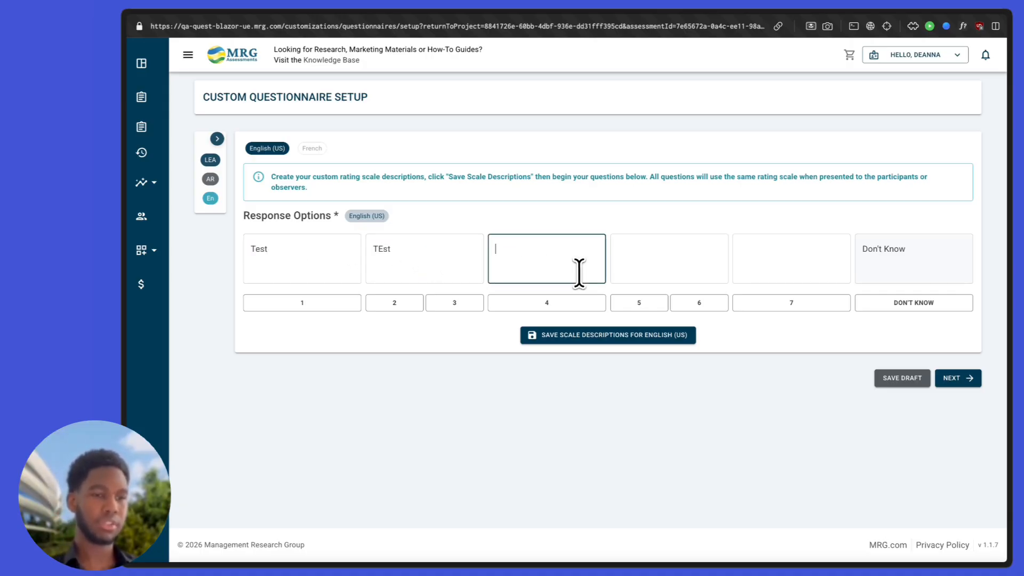
text(TEst)
click(660, 255)
text(TEst)
click(767, 255)
text(Test)
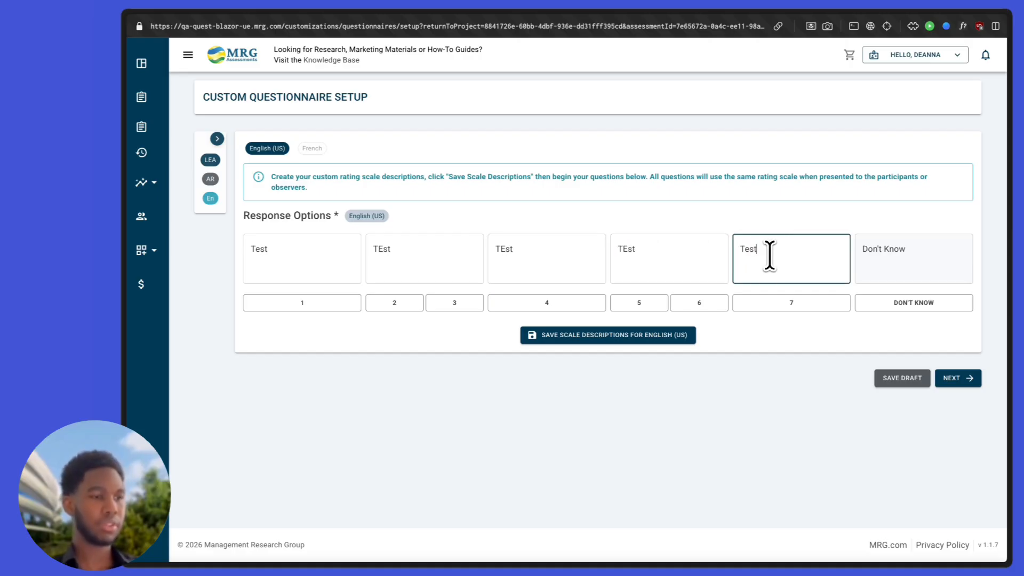
click(581, 336)
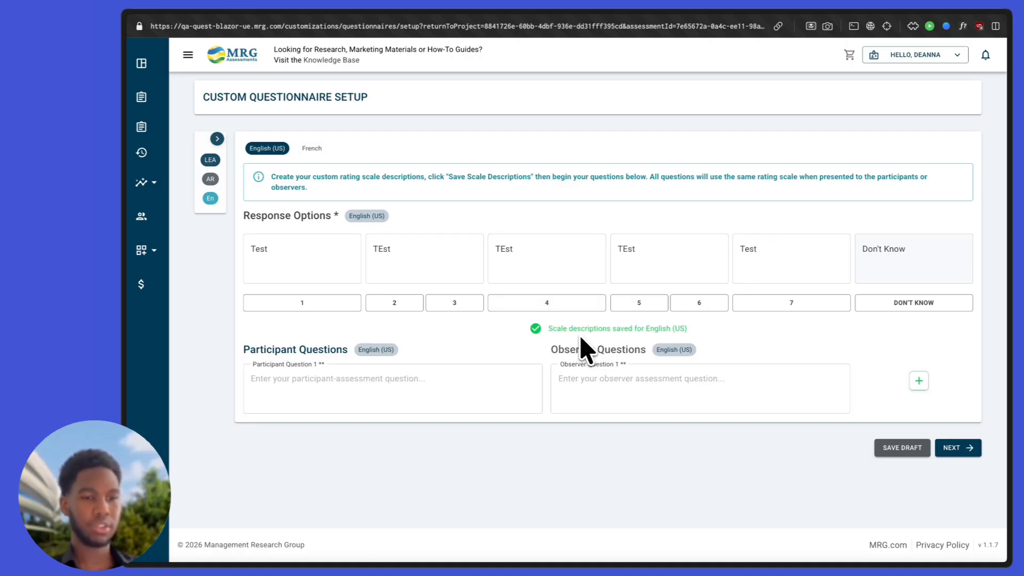
Step: Write two participant and two observer questions ('TEst', 'Test', 'Test', 'T') and continue to the preview
click(462, 380)
text(TEst)
click(775, 388)
text(Test)
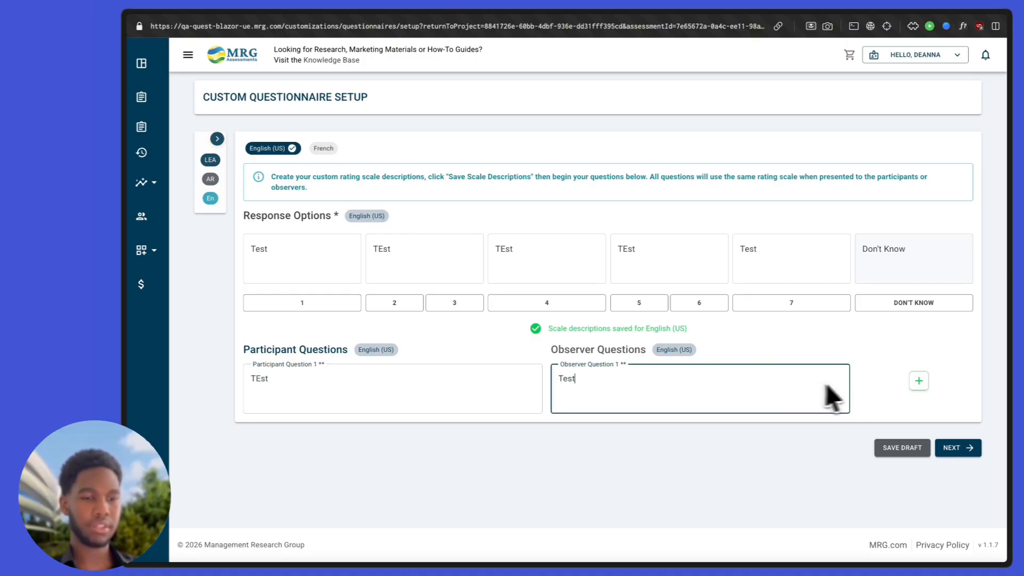
click(918, 380)
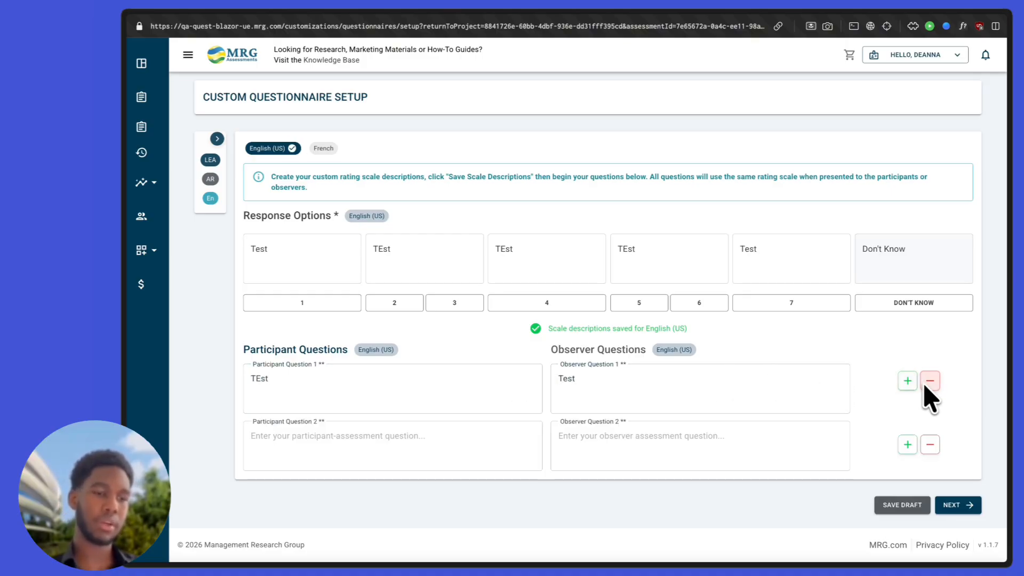
click(948, 505)
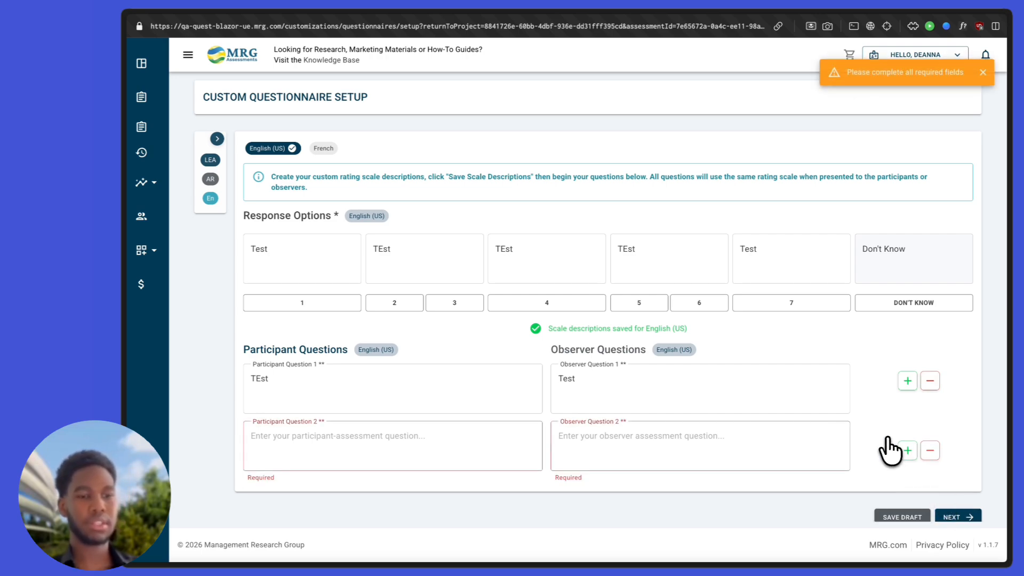
scroll(886, 450, down, 1)
click(493, 440)
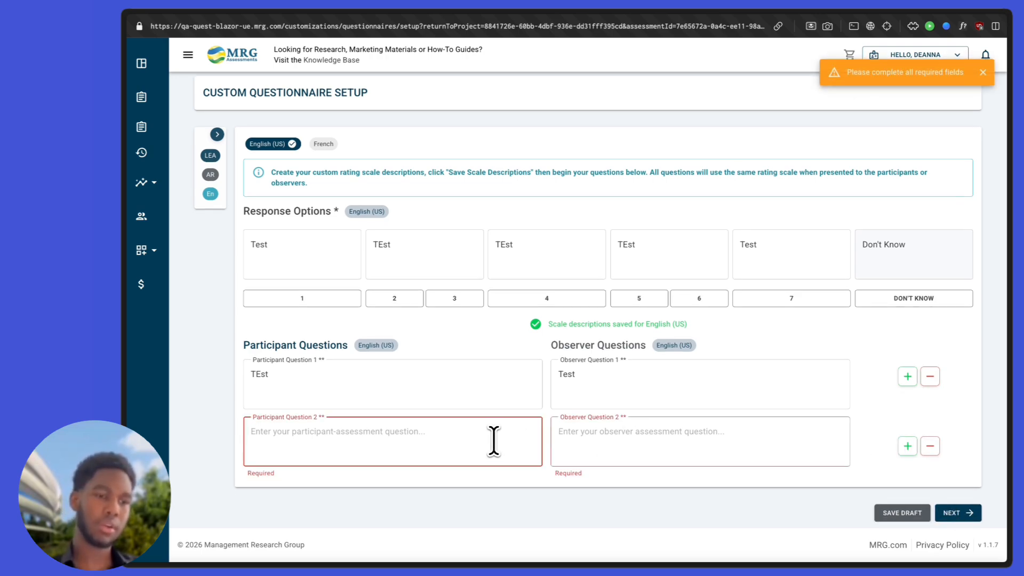
text(Test)
click(673, 431)
text(TEst)
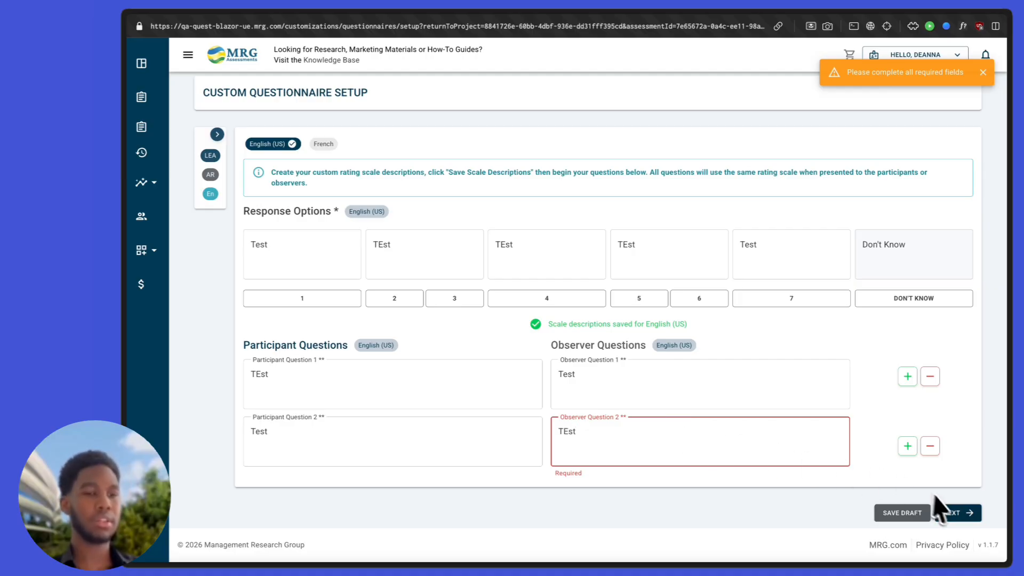
click(954, 512)
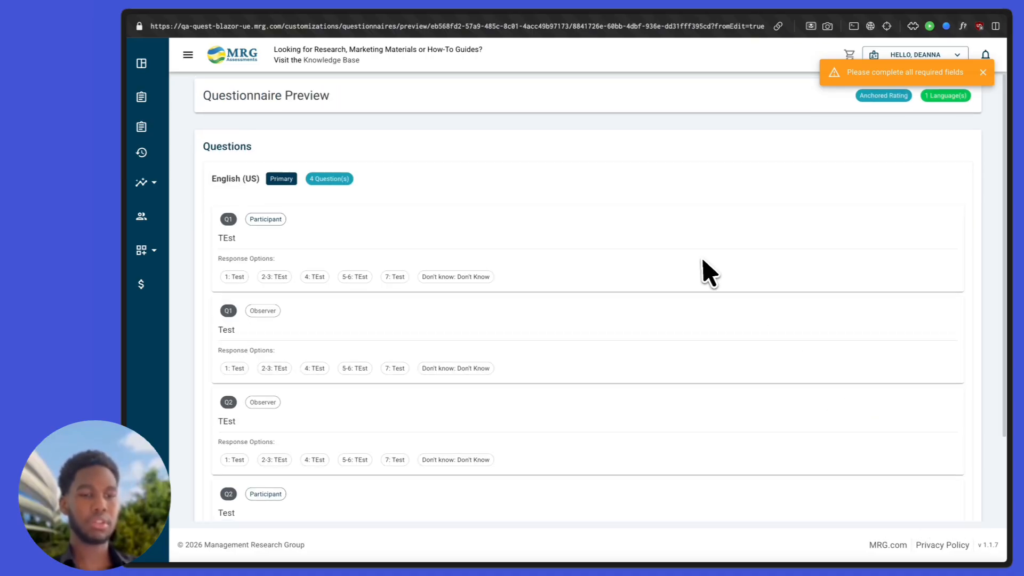
Step: Add the Demo questionnaire to the project as IDI's anchored rating and advance to Project Options
scroll(701, 270, down, 1)
scroll(354, 325, down, 2)
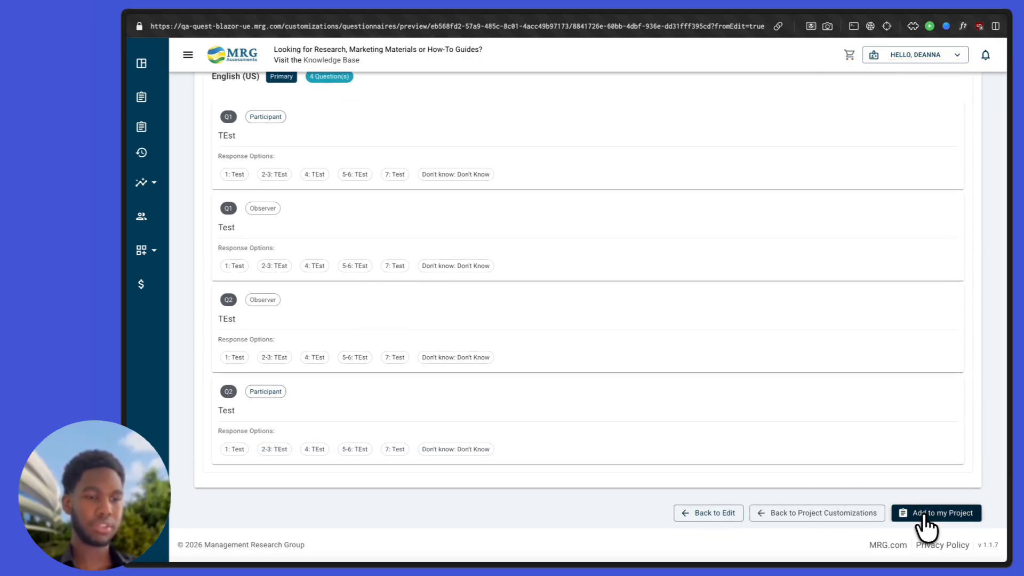
click(923, 516)
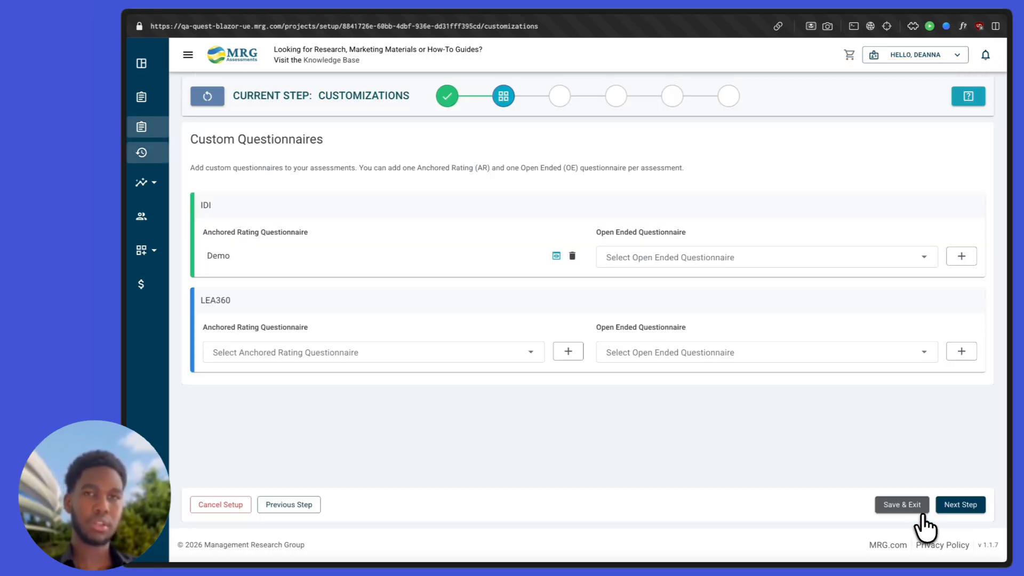
double_click(221, 255)
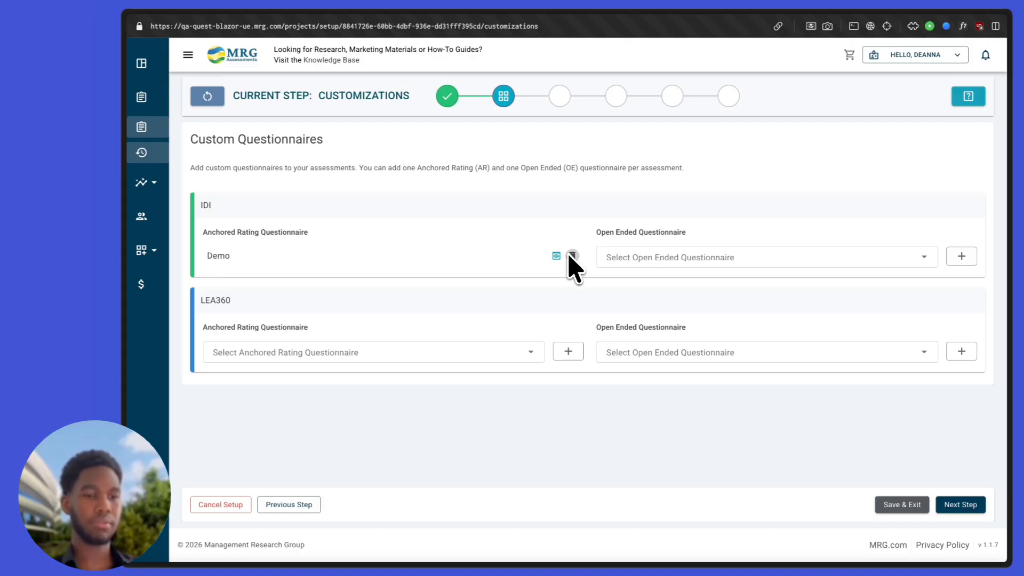
click(959, 505)
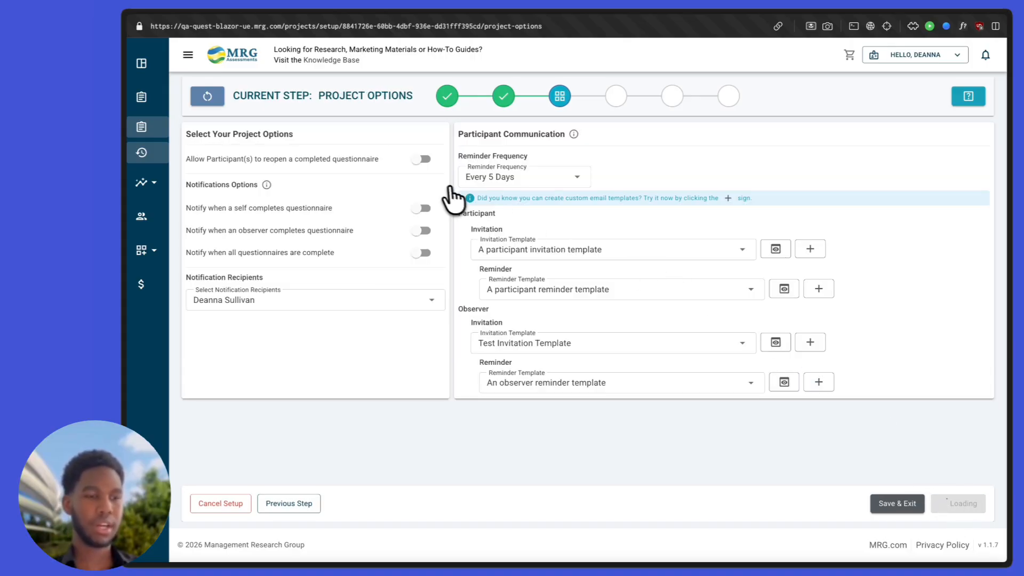
triple_click(323, 151)
click(344, 164)
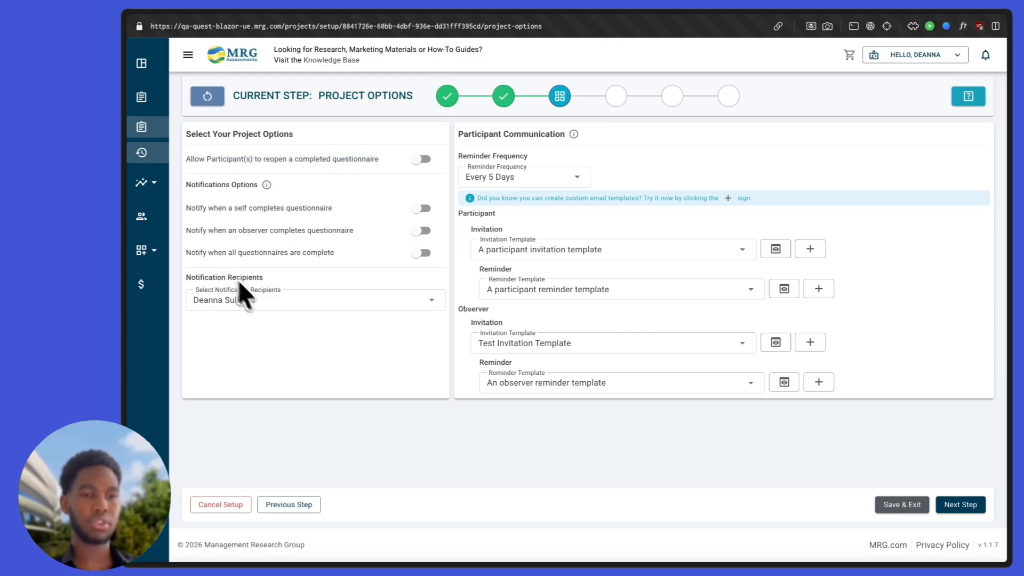
click(265, 300)
click(284, 302)
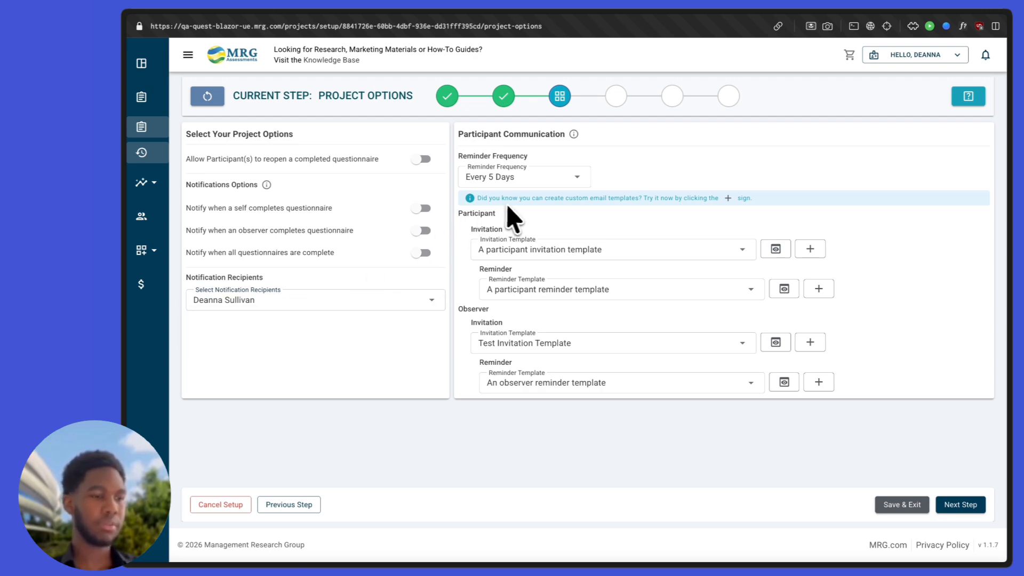
click(577, 177)
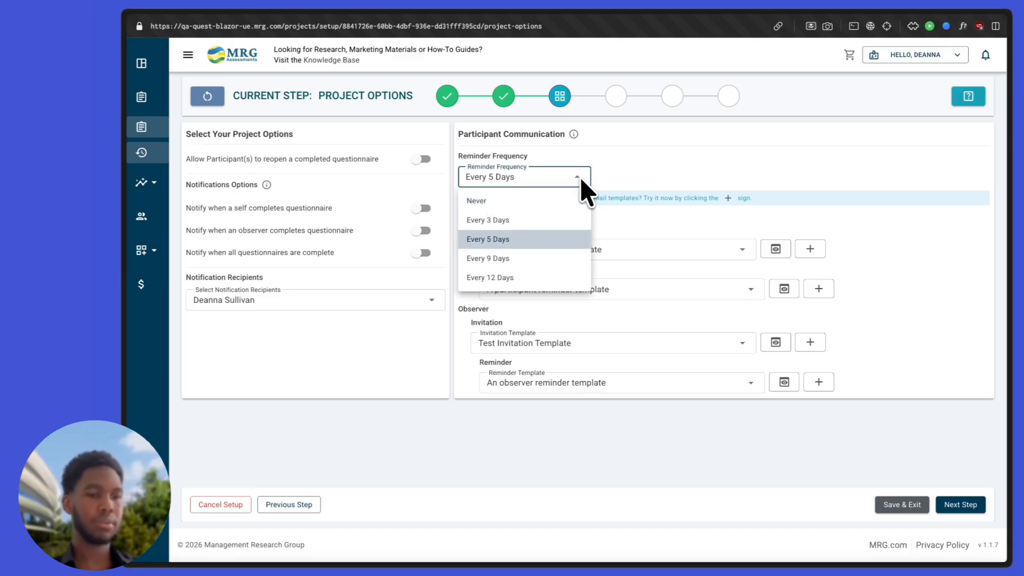
click(580, 176)
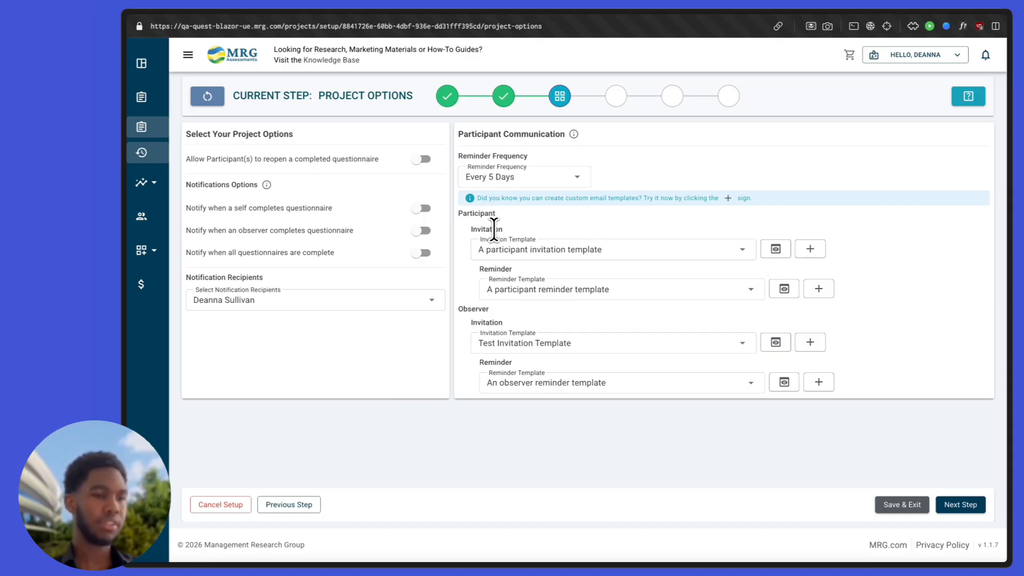
click(488, 311)
click(499, 320)
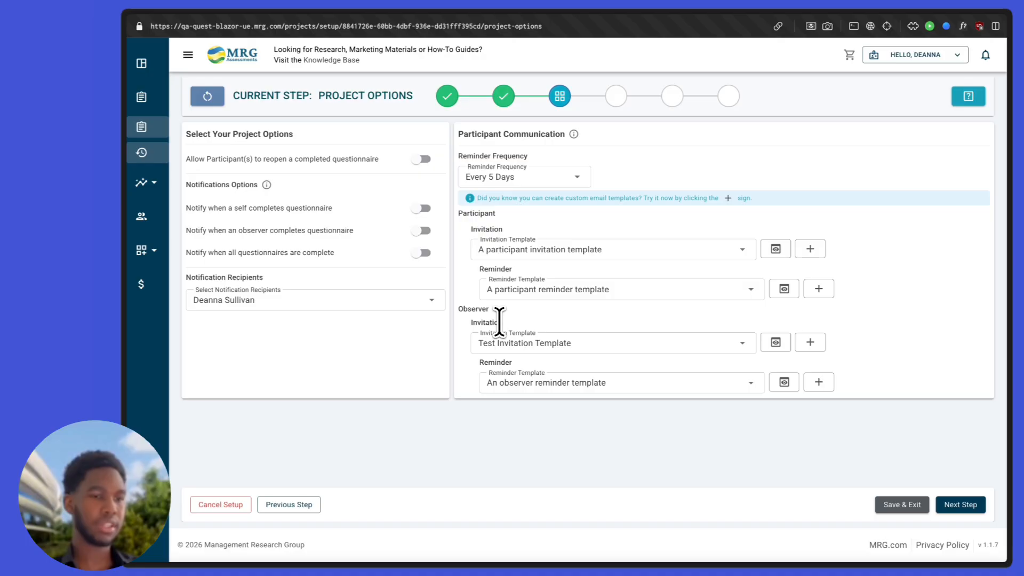
click(539, 251)
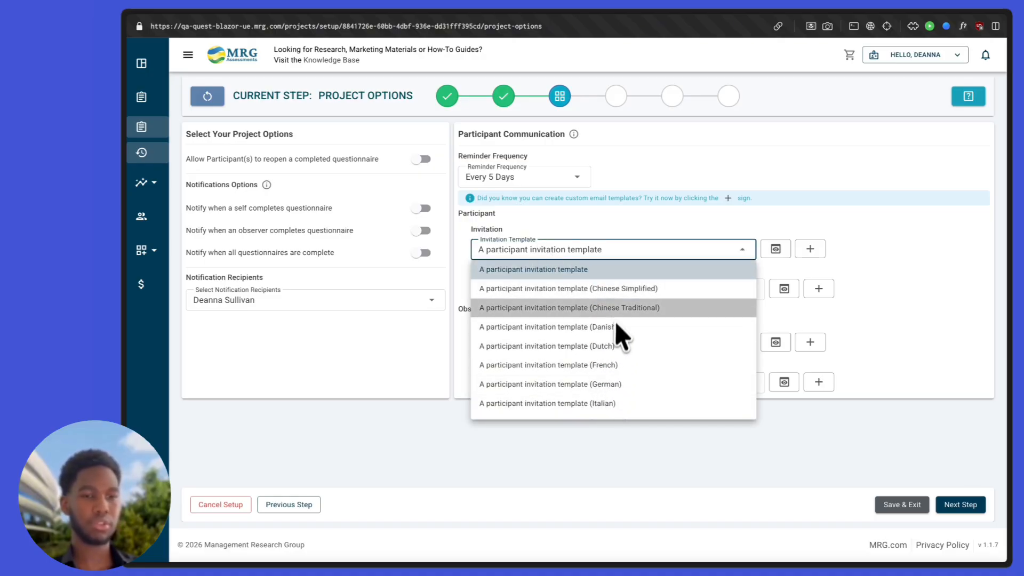
click(634, 255)
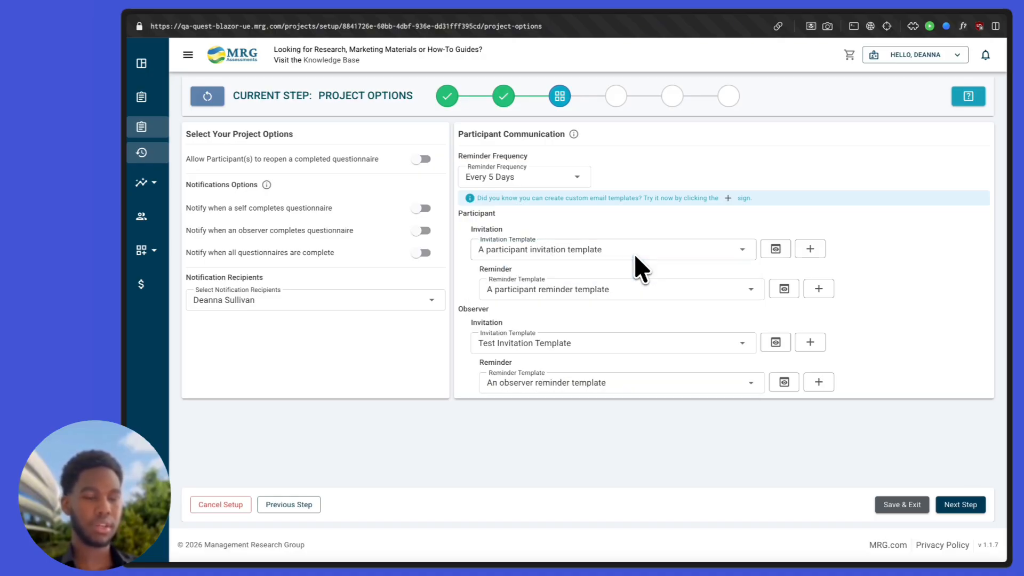
Step: Create a participant invitation email template named Test with English (US) as primary language
click(810, 249)
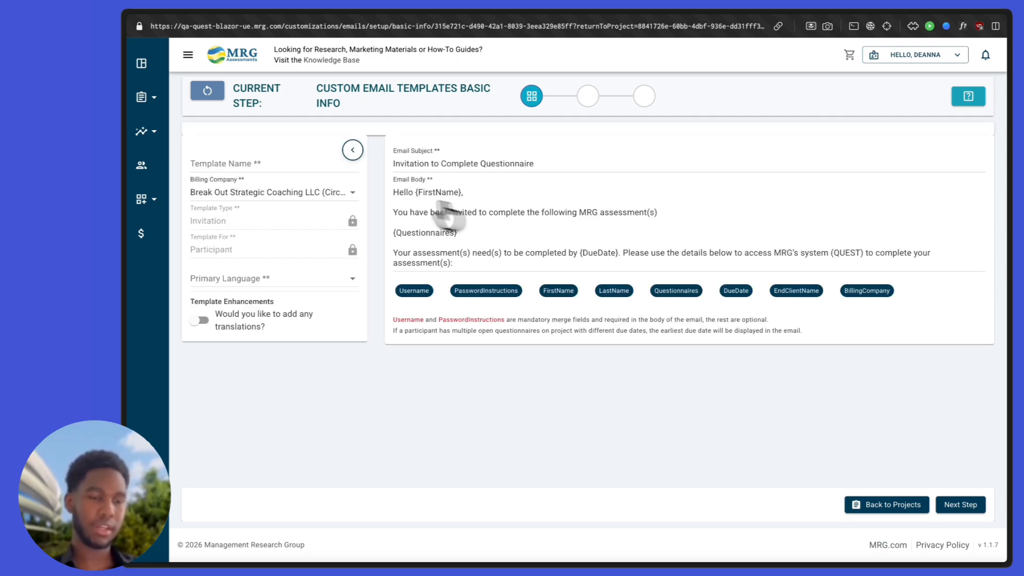
click(267, 165)
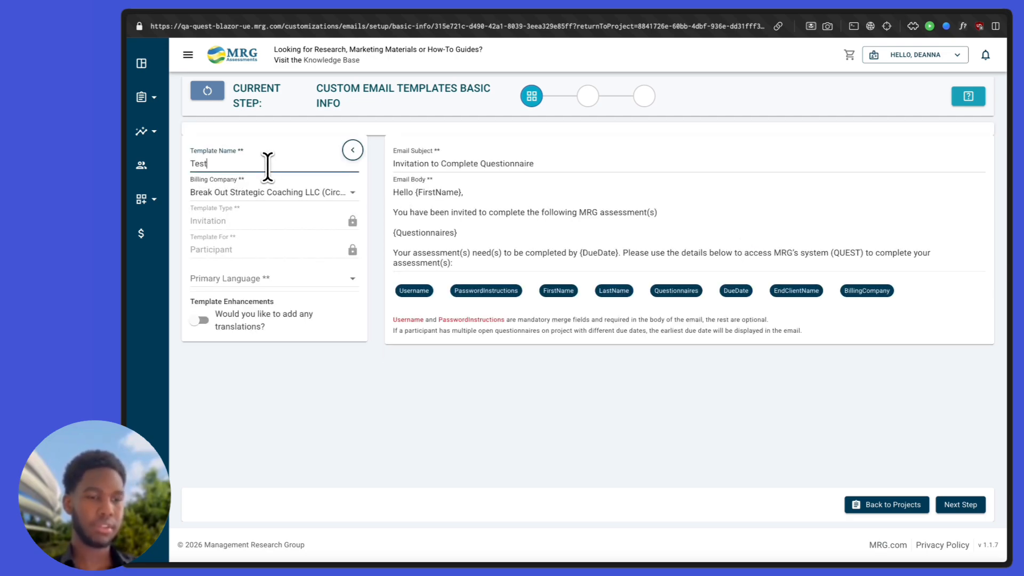
click(222, 278)
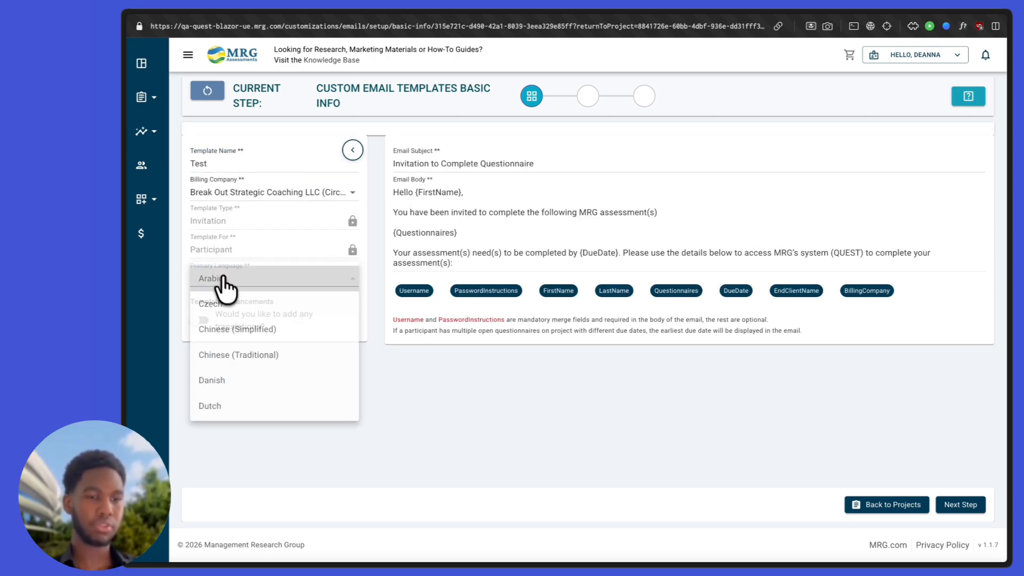
scroll(225, 346, down, 3)
click(238, 350)
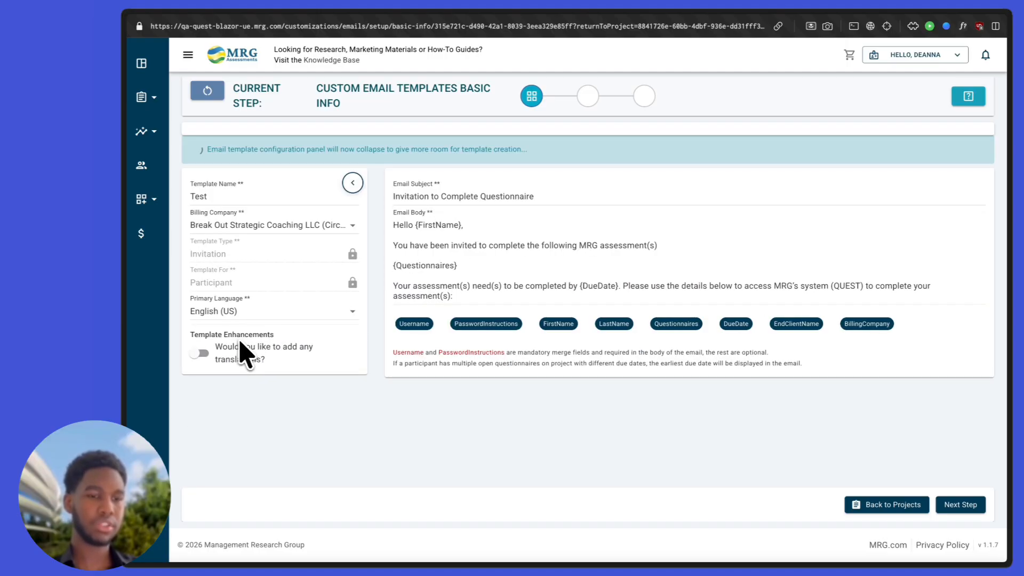
Step: Enable translations with French as the only additional language and review the merge field notes
click(203, 354)
click(247, 393)
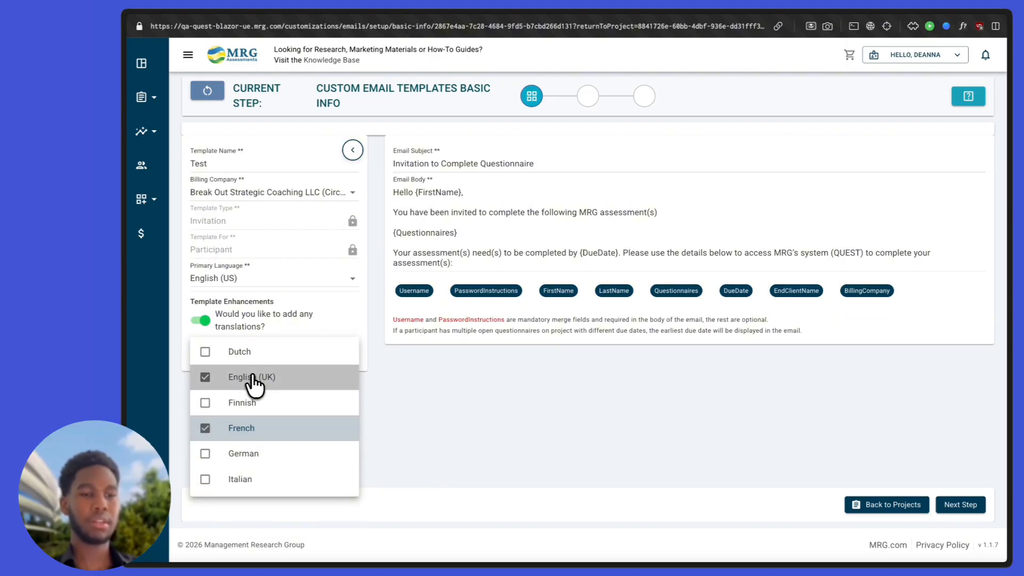
click(250, 375)
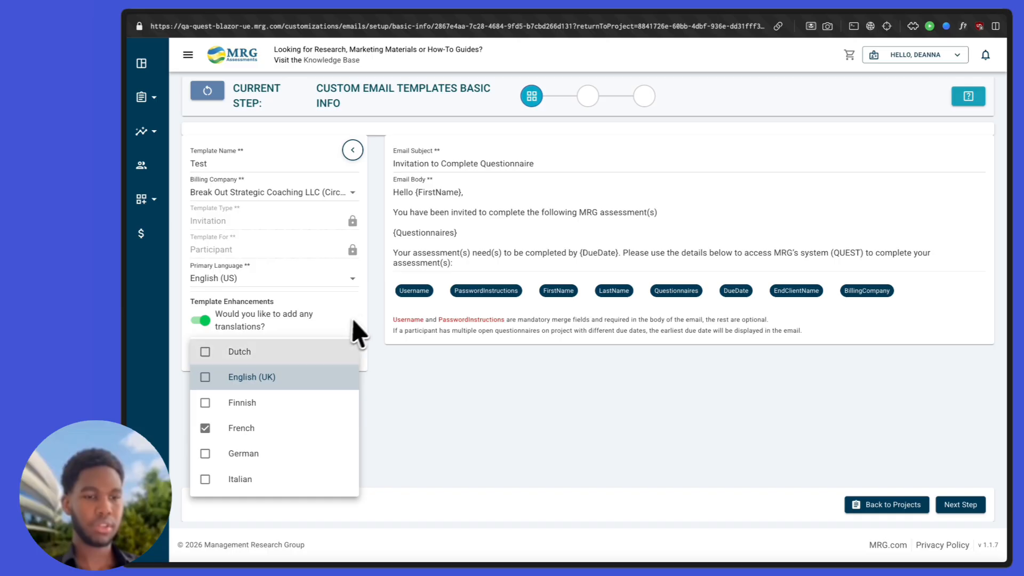
click(463, 253)
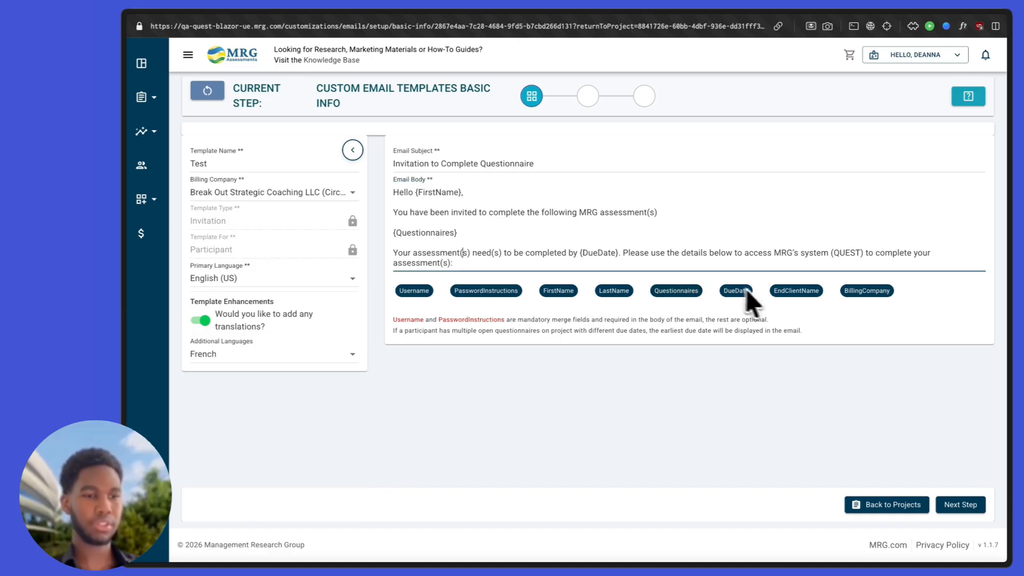
scroll(784, 243, down, 1)
scroll(788, 247, up, 1)
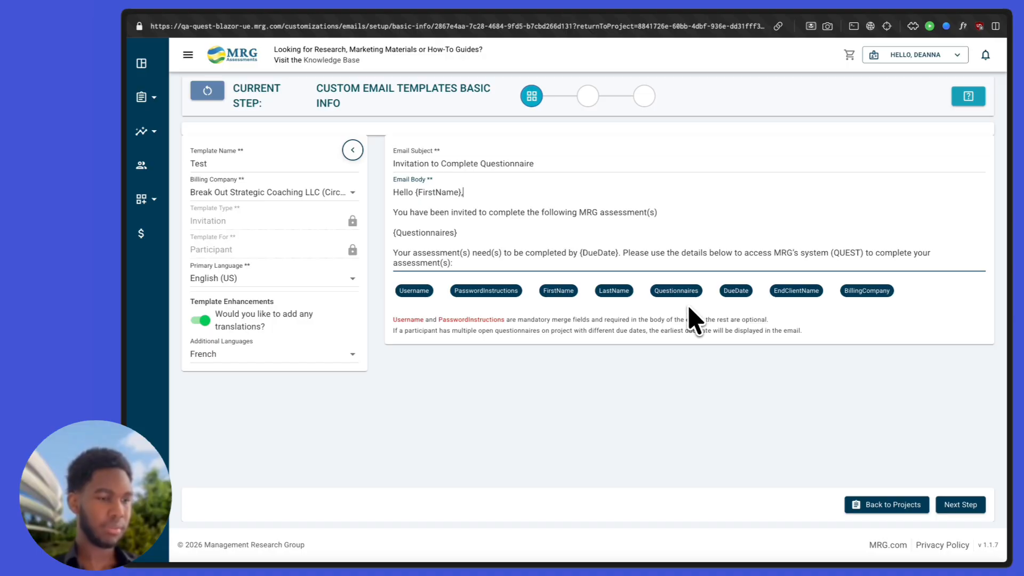
scroll(679, 266, down, 1)
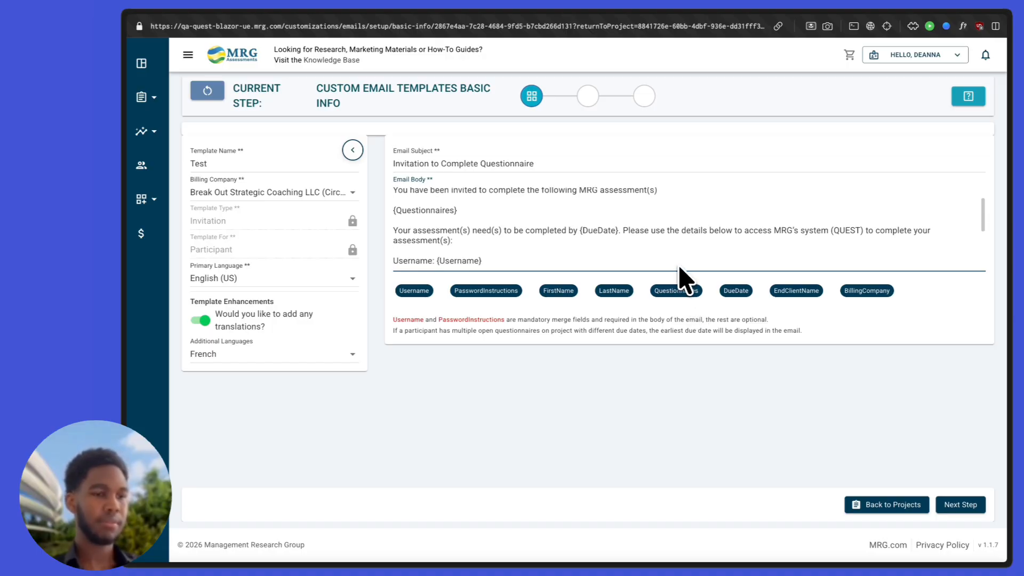
triple_click(556, 320)
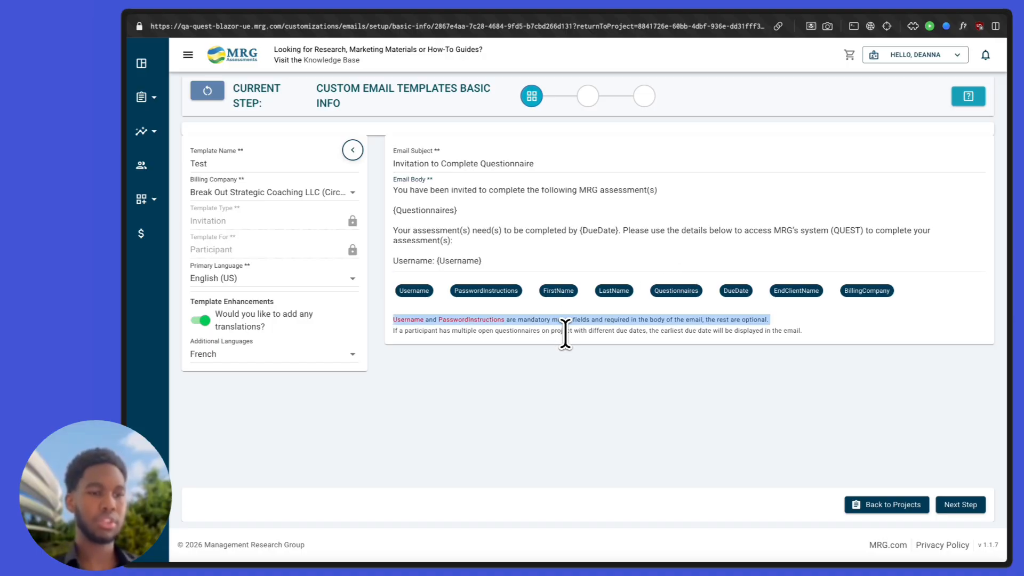
triple_click(565, 330)
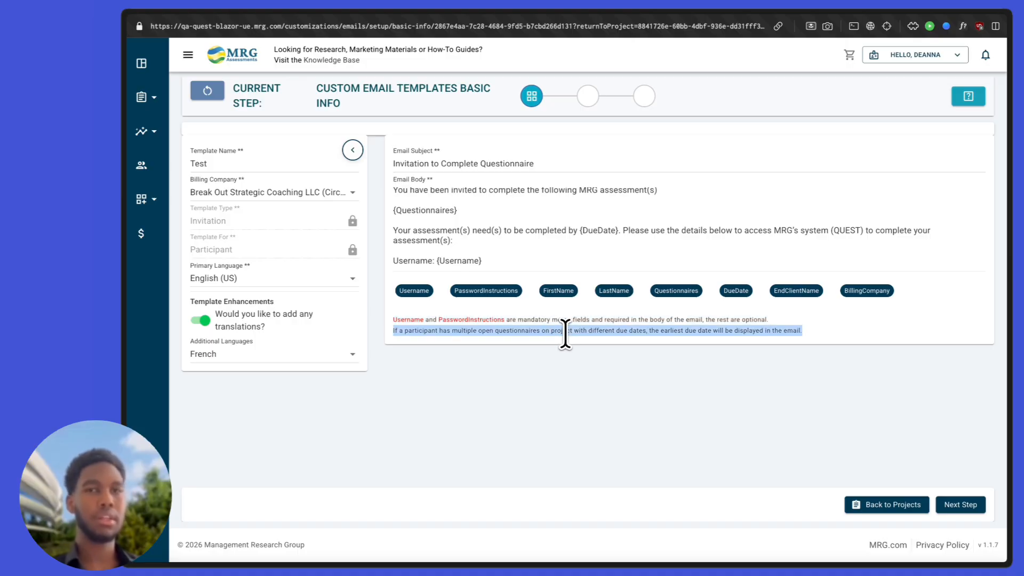
Step: Insert the Username and PasswordInstructions merge fields into the French email body on separate lines
click(958, 504)
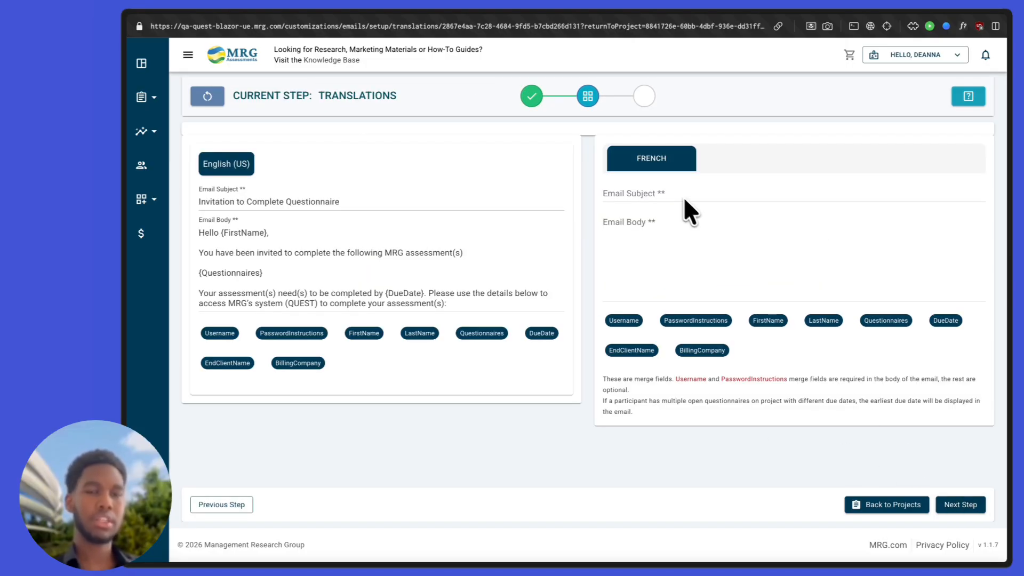
click(954, 503)
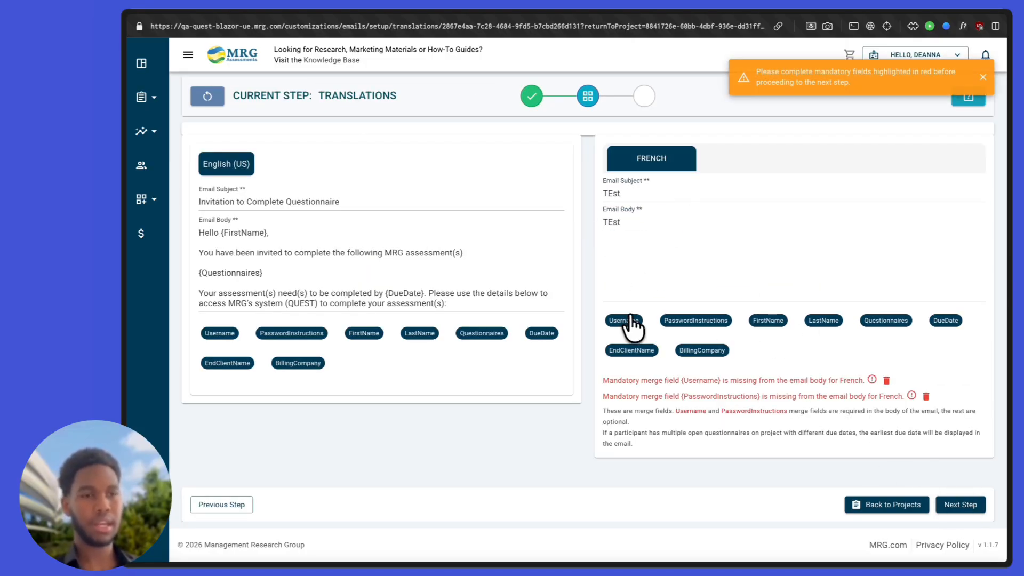
click(629, 318)
click(674, 224)
key(Return)
click(675, 321)
click(620, 222)
key(Return)
click(960, 505)
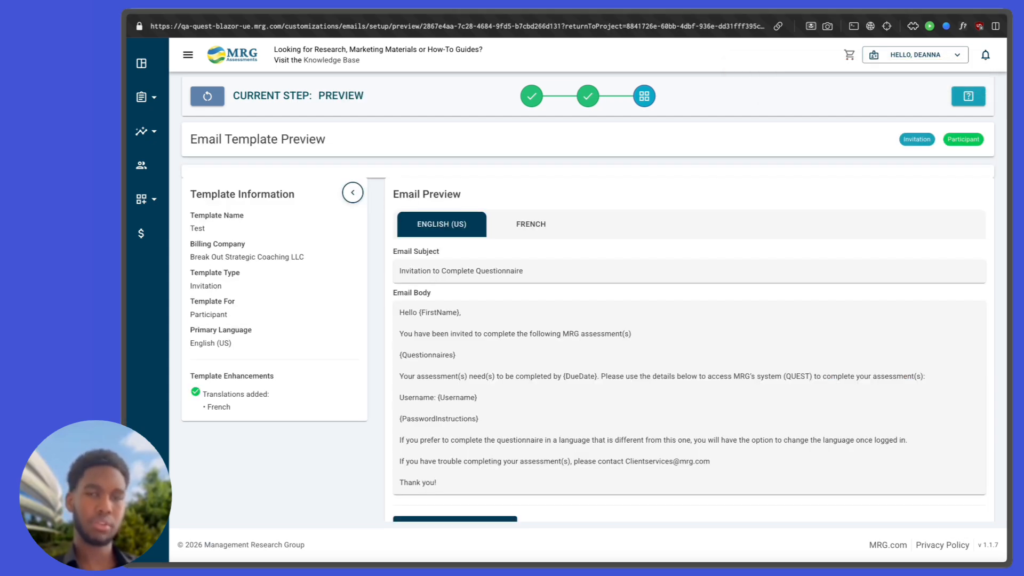
Step: Preview the French version of the Test template and return to project setup
scroll(587, 266, down, 2)
click(501, 162)
click(453, 226)
click(525, 226)
click(909, 505)
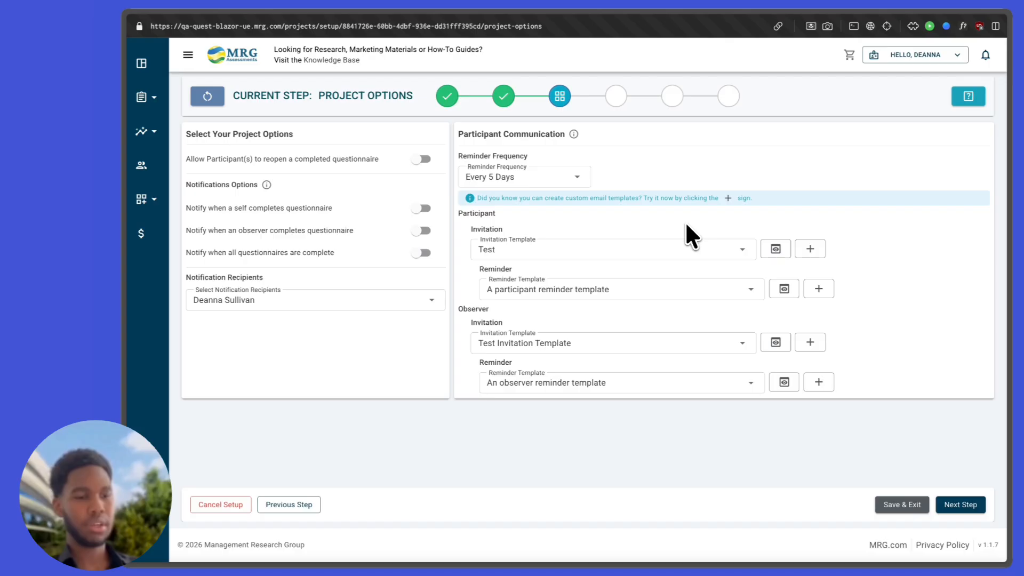
Step: Keep Test as the invitation template, preview its email, and advance to the Participants step
click(737, 251)
click(740, 253)
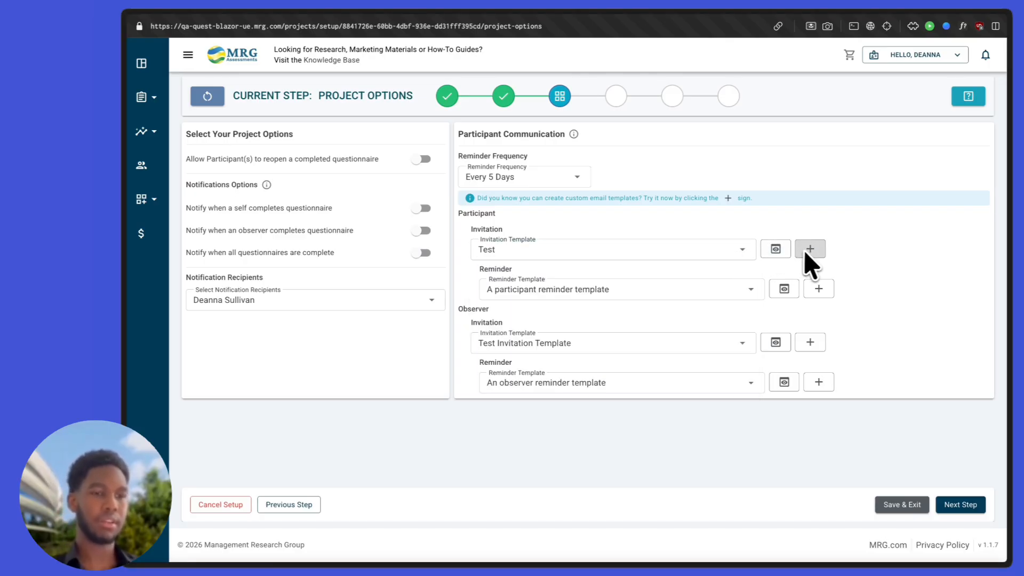
click(782, 253)
scroll(845, 491, down, 8)
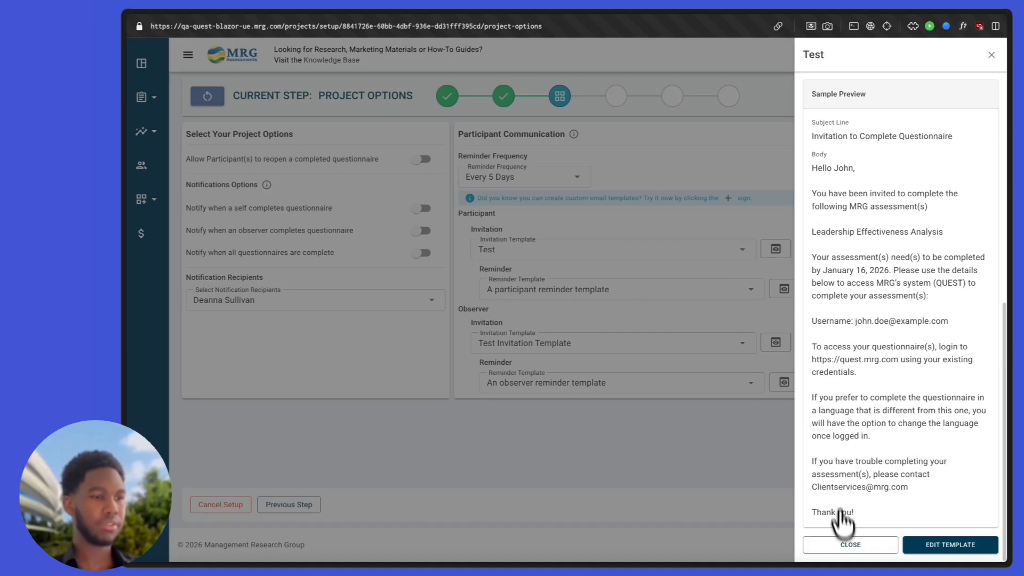
click(889, 551)
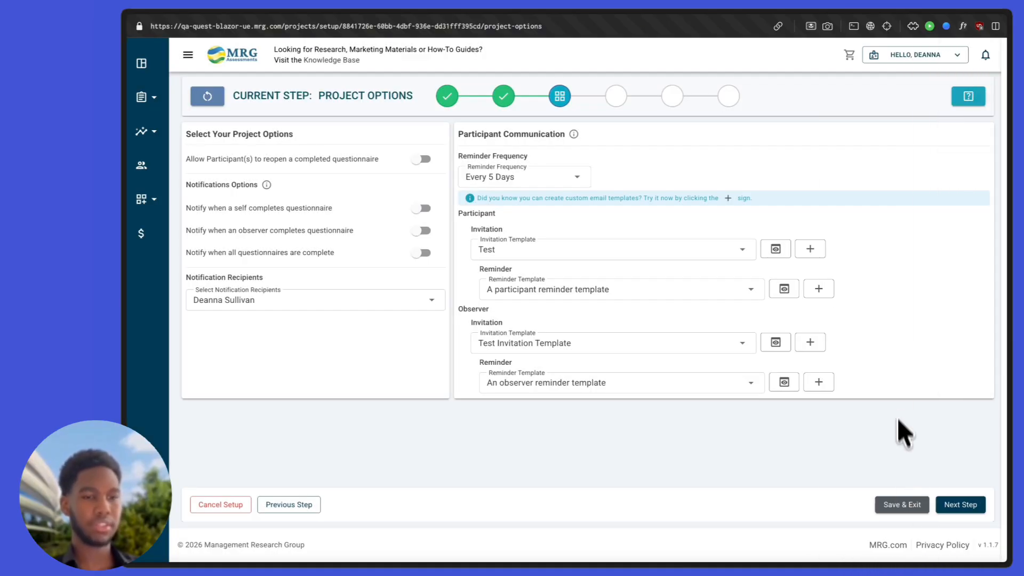
click(964, 504)
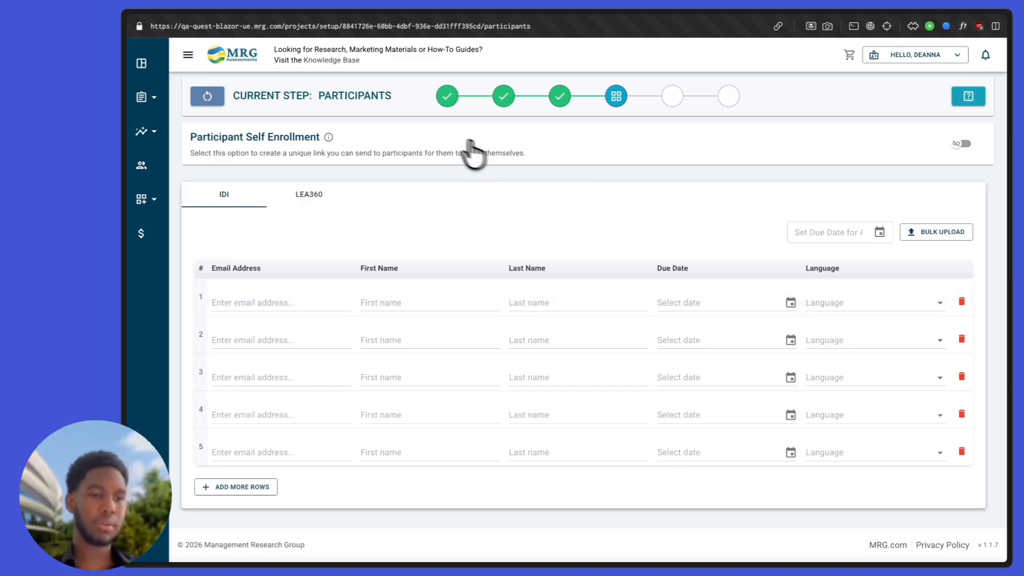
Step: Switch on Participant Self Enrollment in the Participants step, leaving the IDI table empty
triple_click(277, 137)
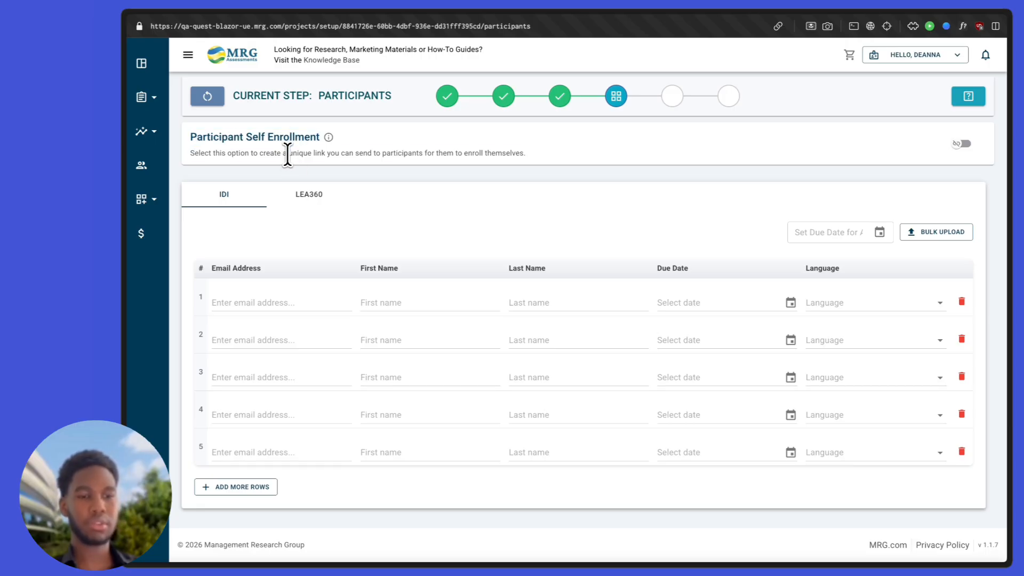
triple_click(286, 155)
click(468, 155)
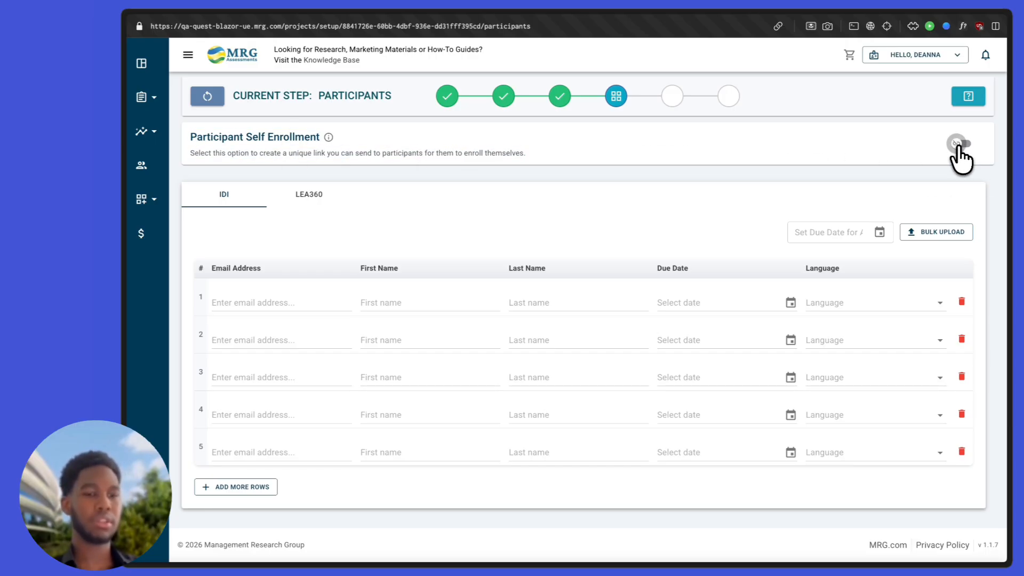
click(958, 145)
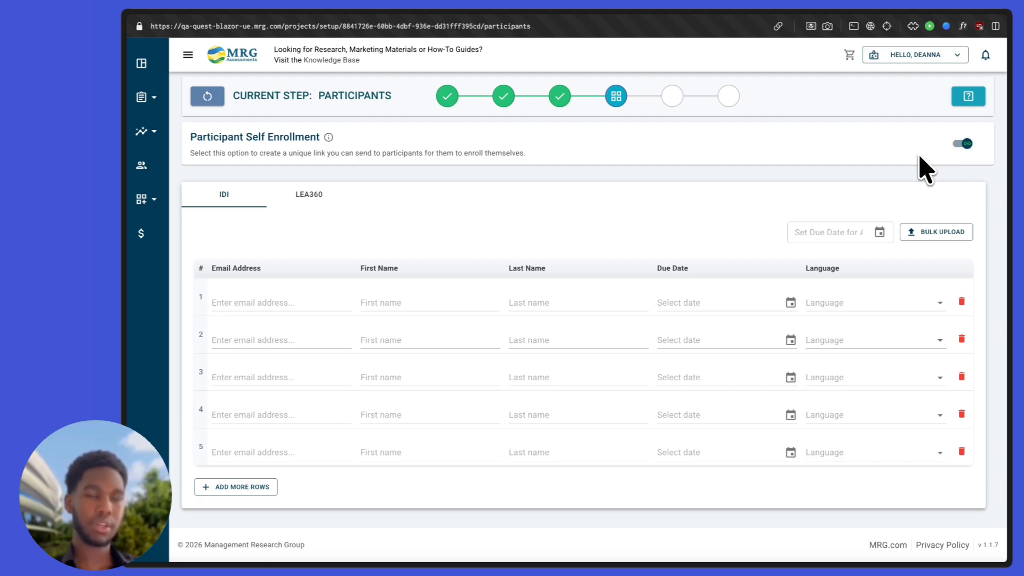
scroll(730, 199, down, 1)
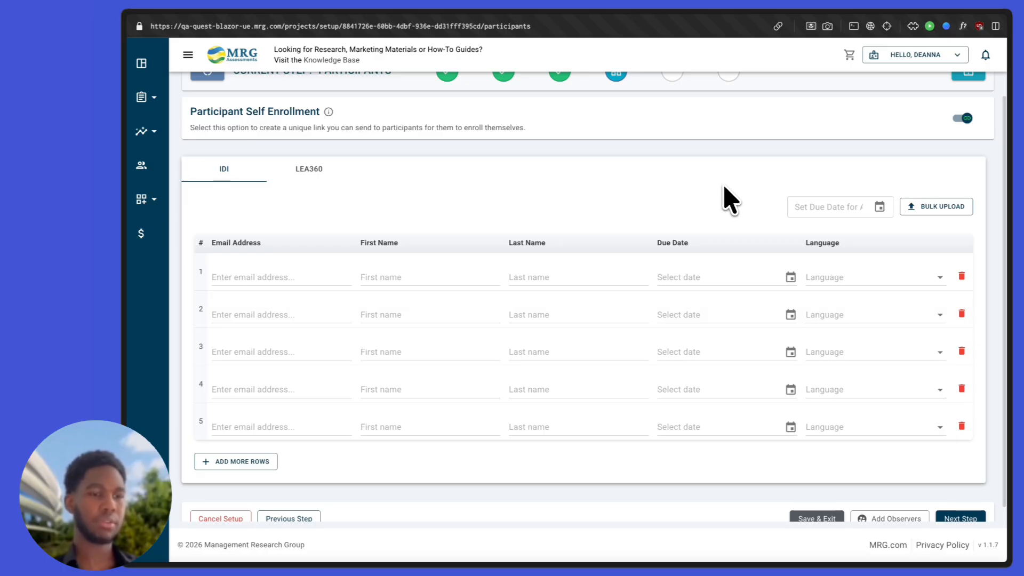
scroll(729, 198, down, 1)
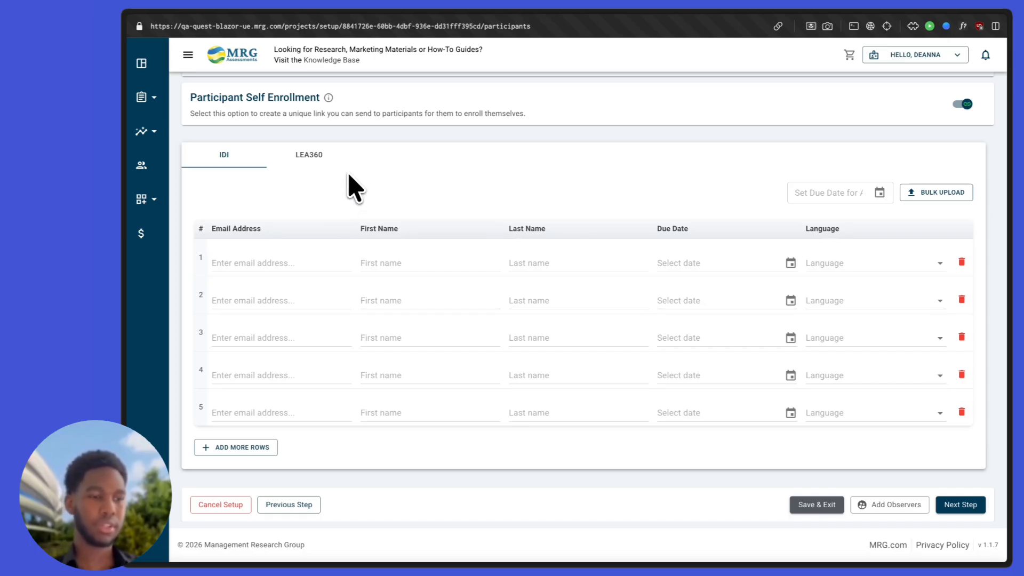
scroll(355, 187, up, 1)
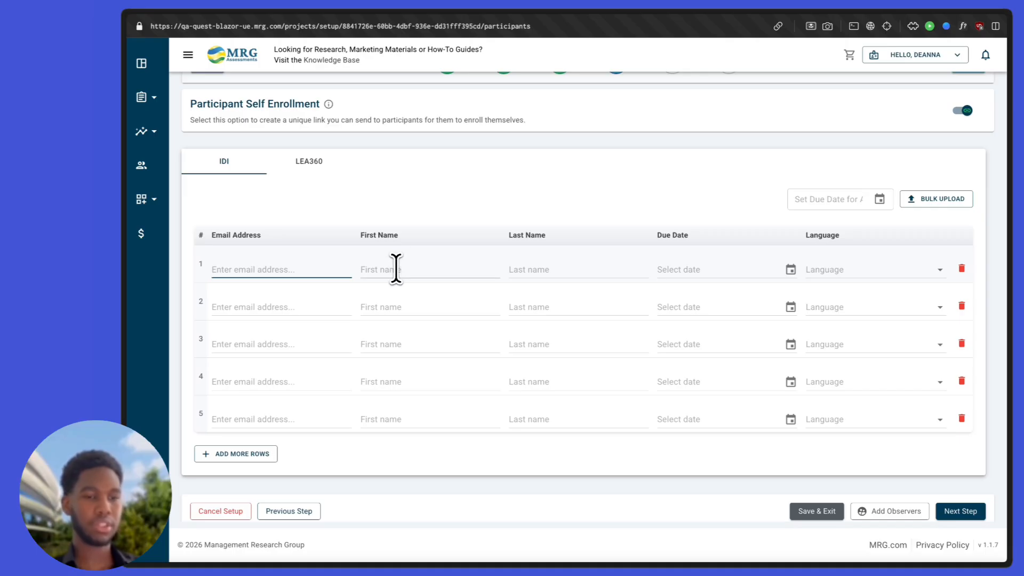
Step: Enter two participants' e-mail addresses in rows 1 and 2 of the IDI participant table
click(910, 213)
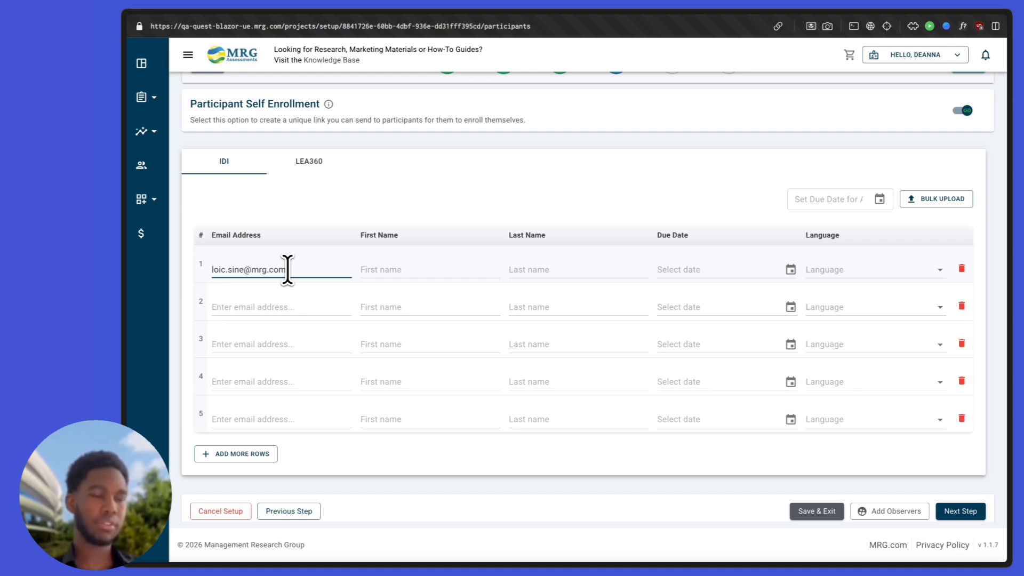
key(Tab)
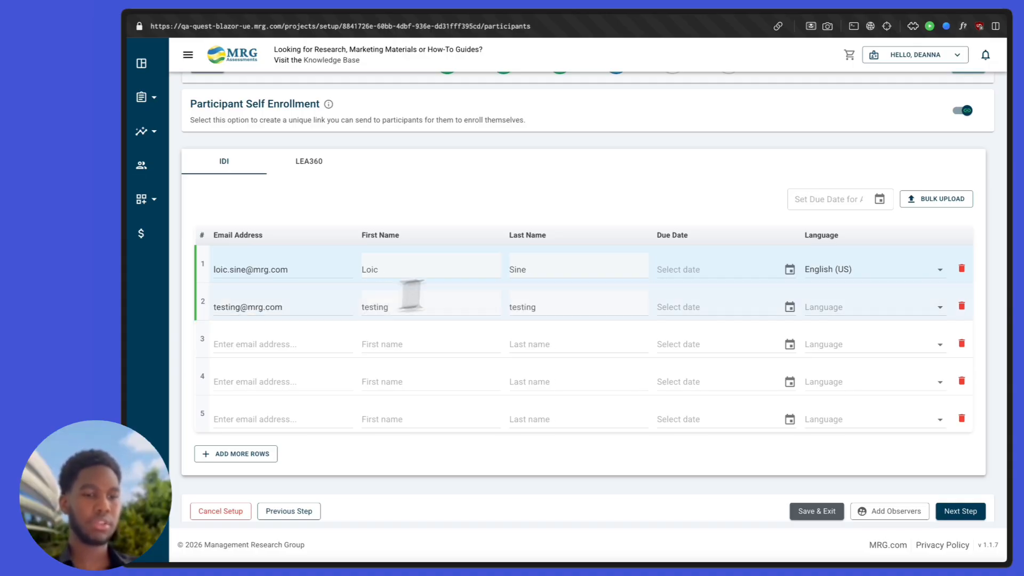
click(830, 203)
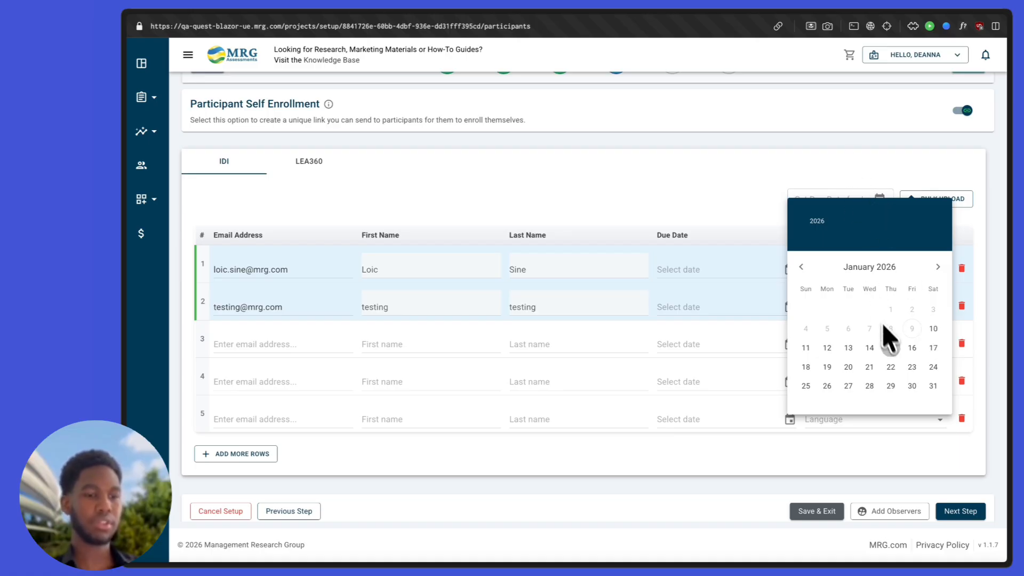
Step: Apply a 29-Jan-2026 due date to all participants and set row 2's language to Chinese (Traditional)
click(891, 384)
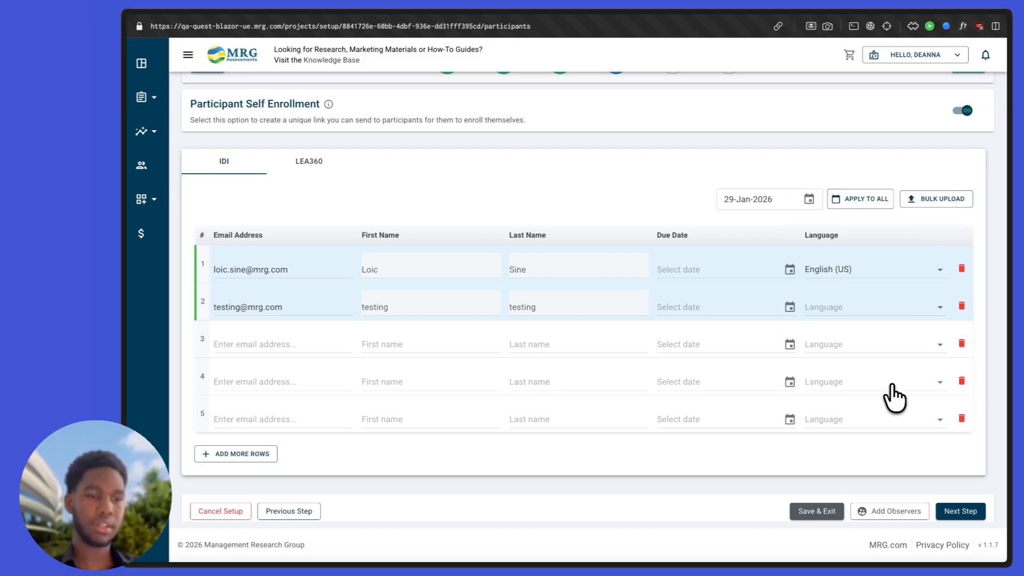
click(873, 204)
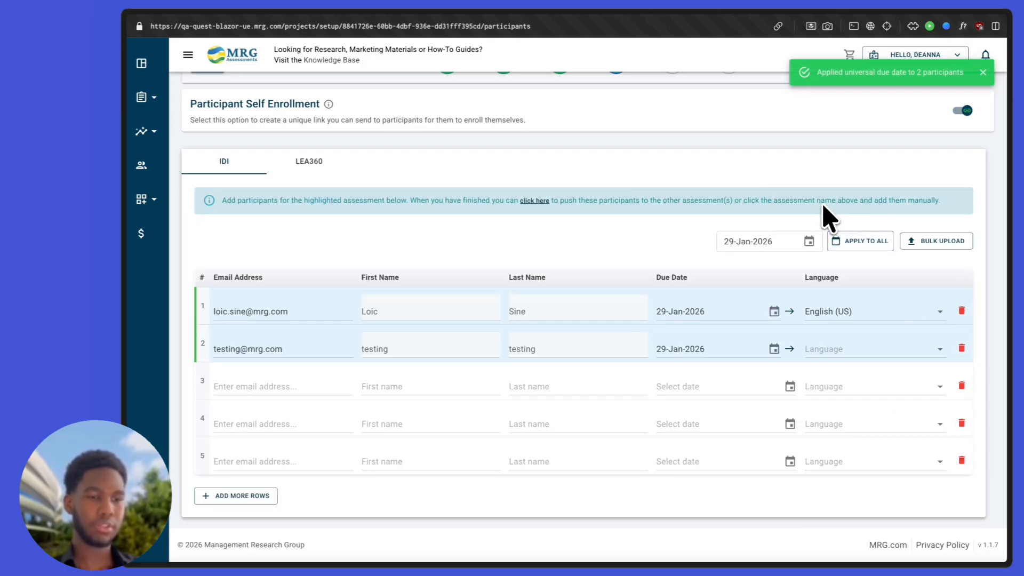
scroll(829, 214, up, 1)
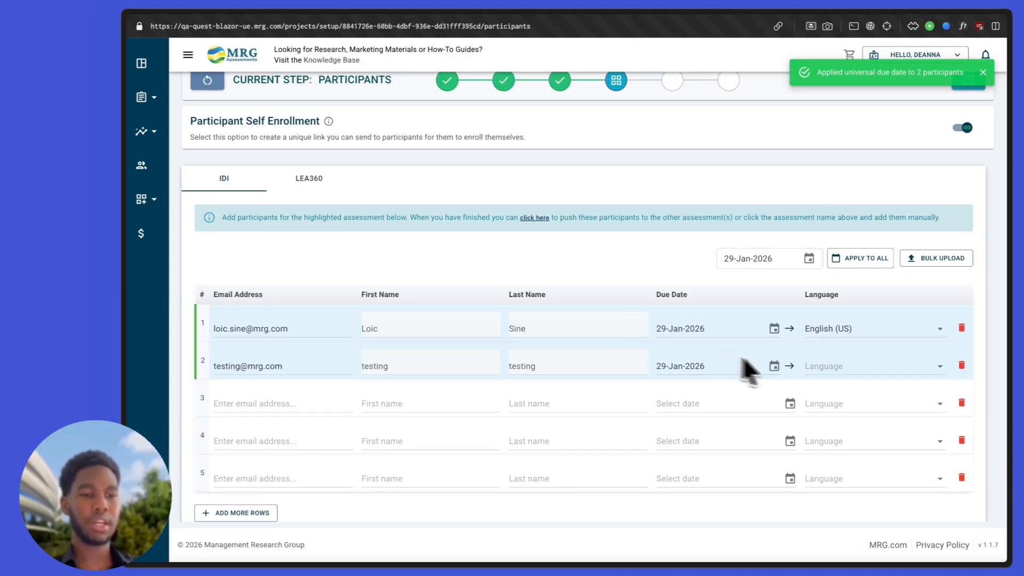
click(813, 367)
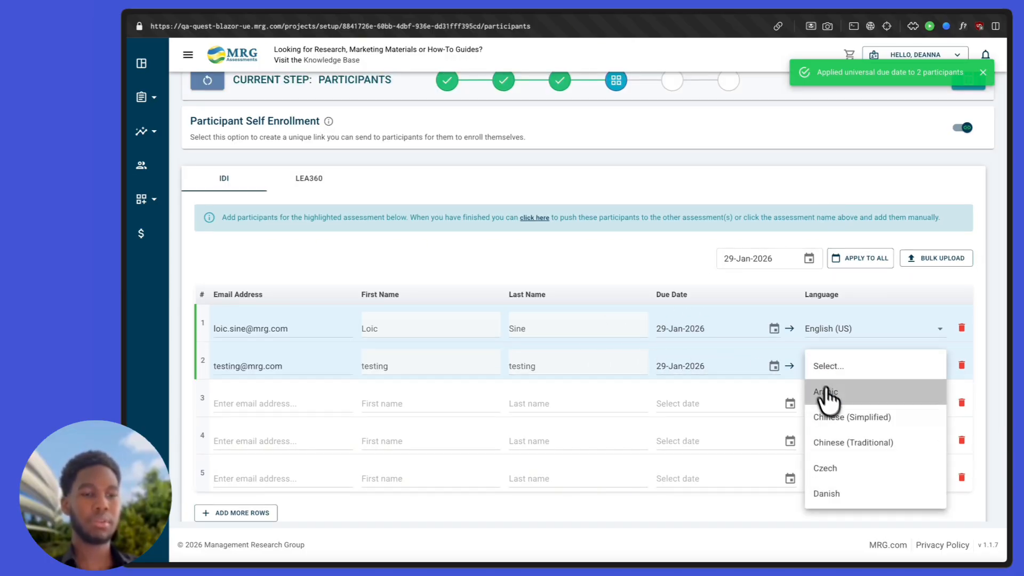
click(839, 446)
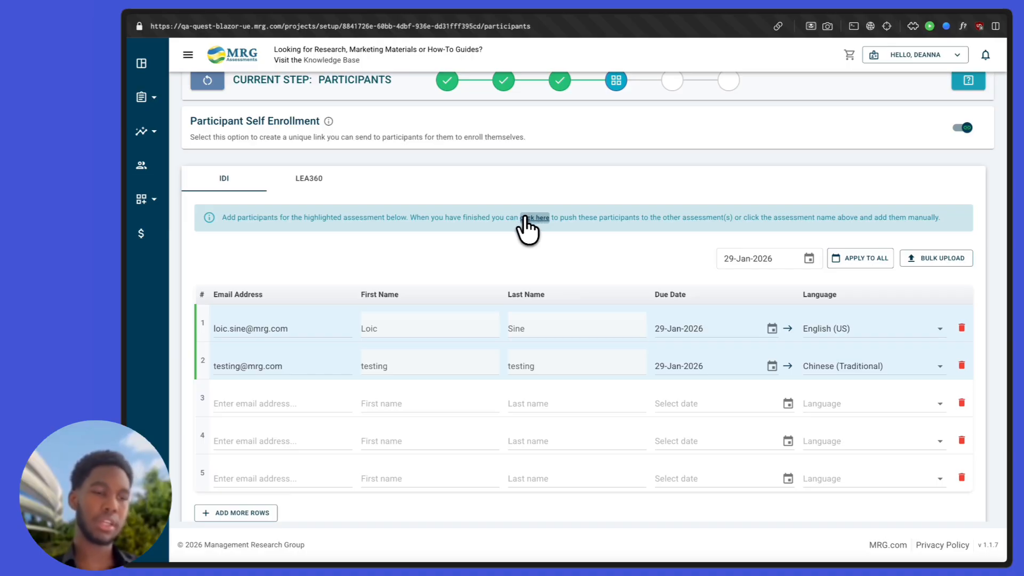
Step: Copy both IDI participants to the LEA360 assessment, cancelling once before confirming
click(528, 219)
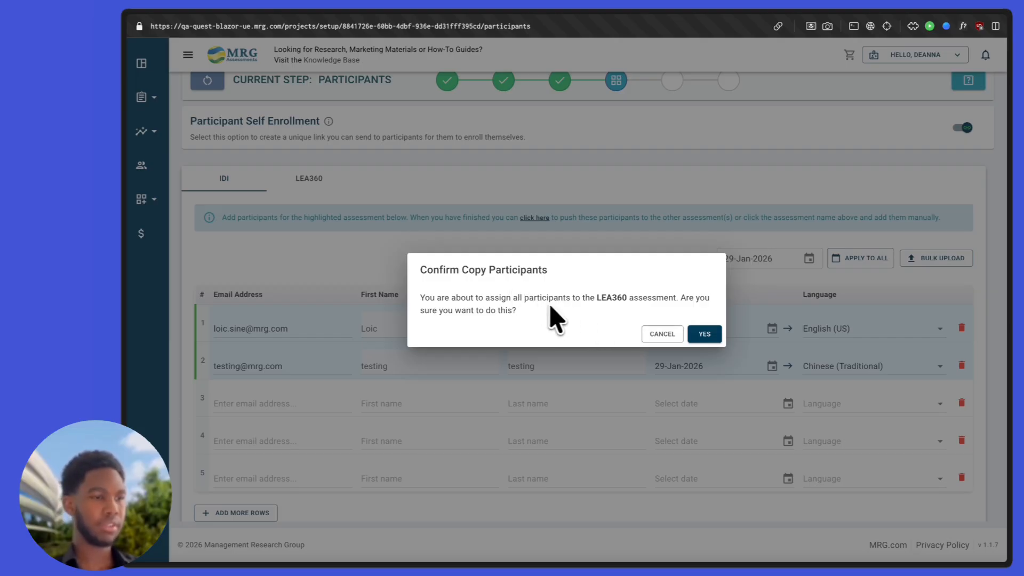
click(648, 336)
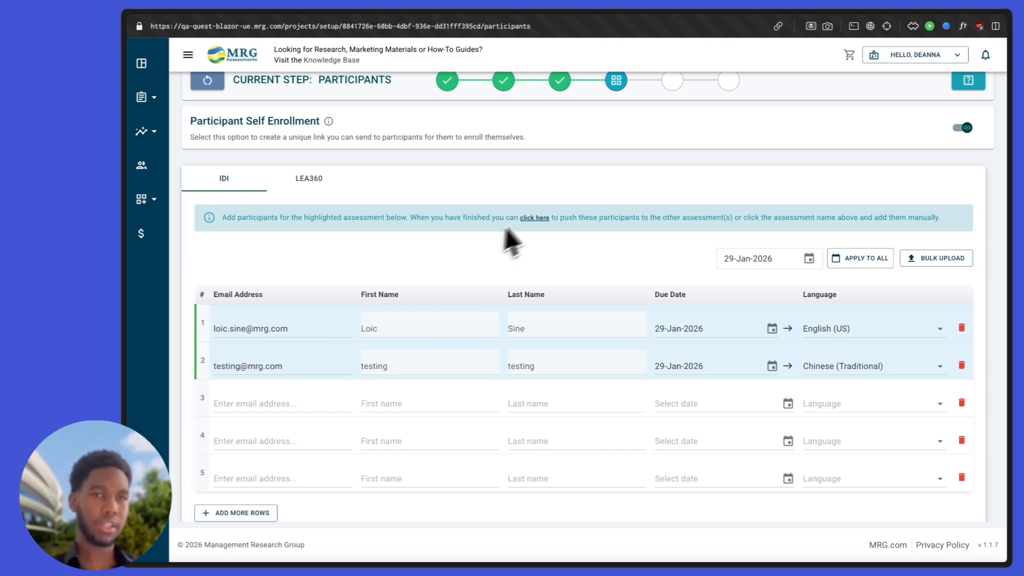
click(537, 219)
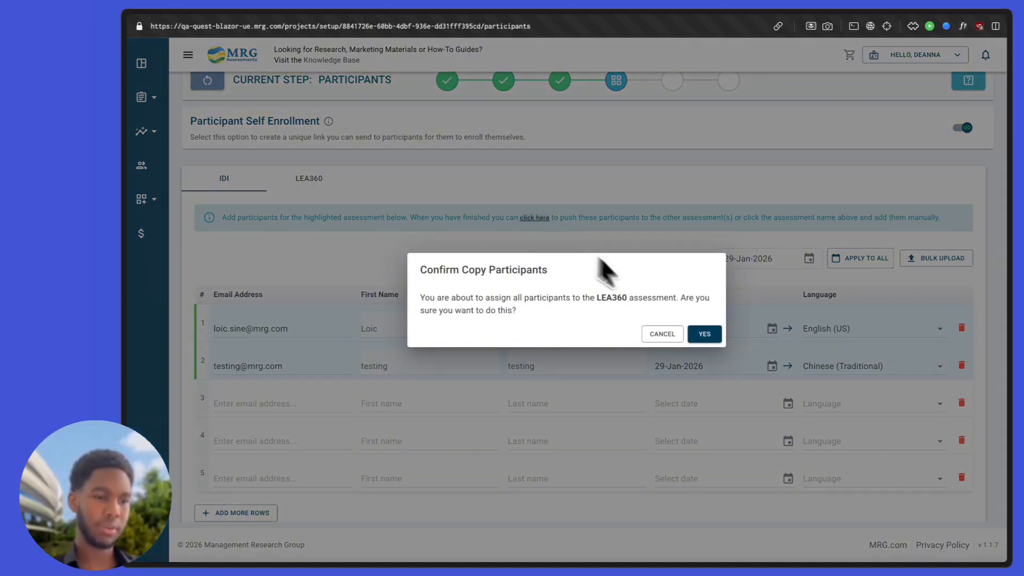
click(704, 334)
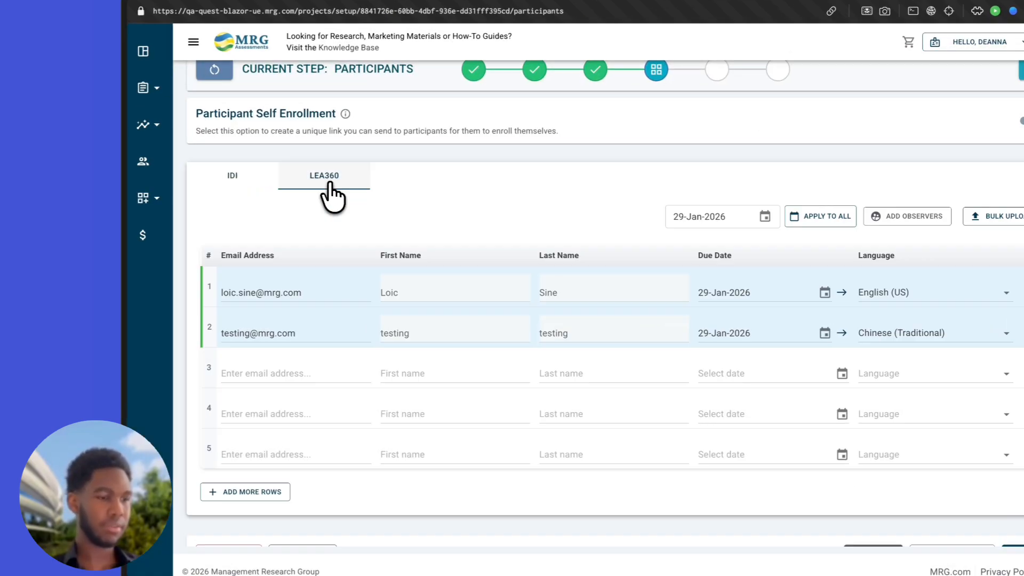
Step: Review the LEA360 participant list showing both copied participants
click(286, 185)
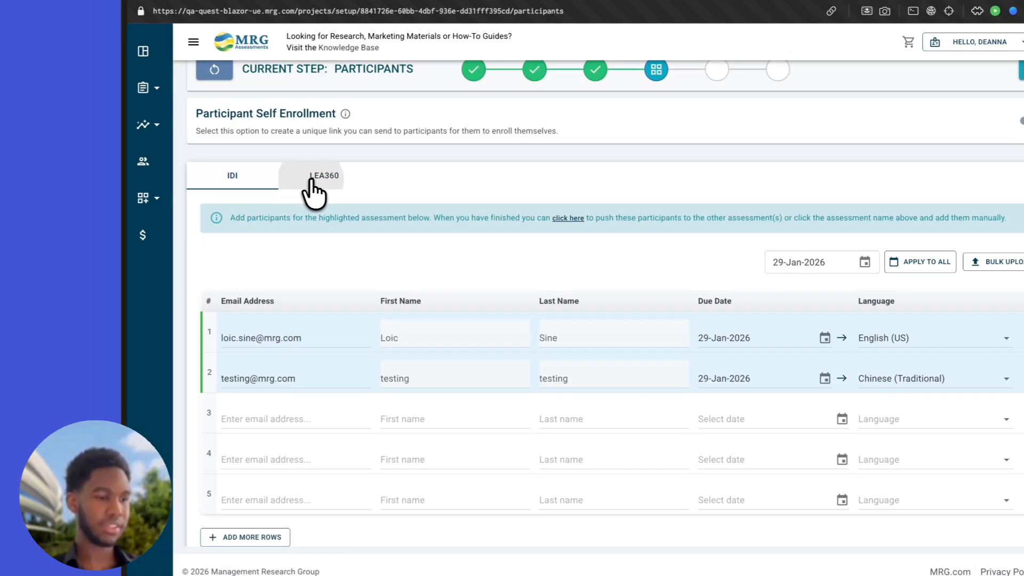
scroll(402, 201, down, 1)
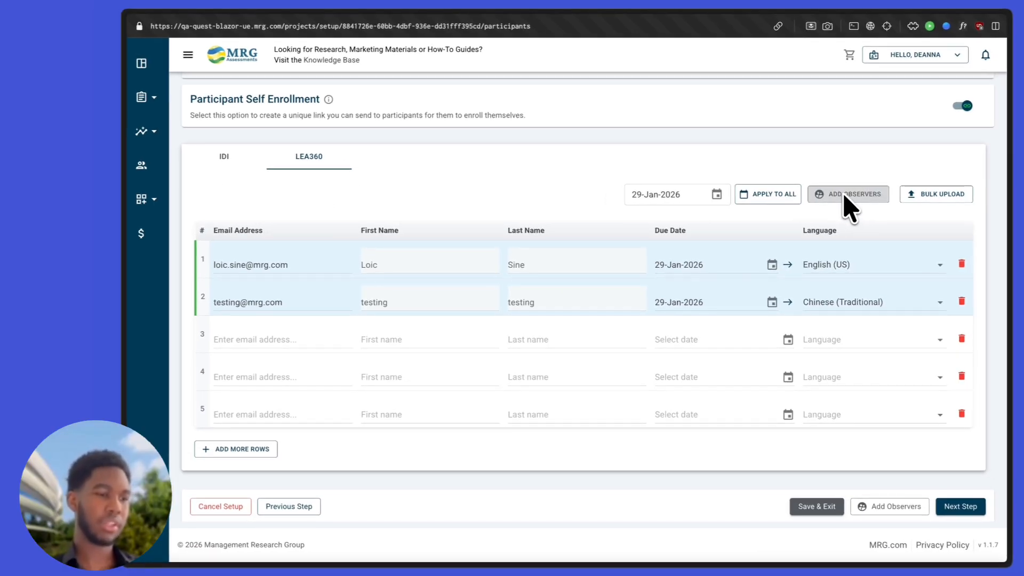
scroll(847, 205, up, 1)
scroll(846, 211, down, 1)
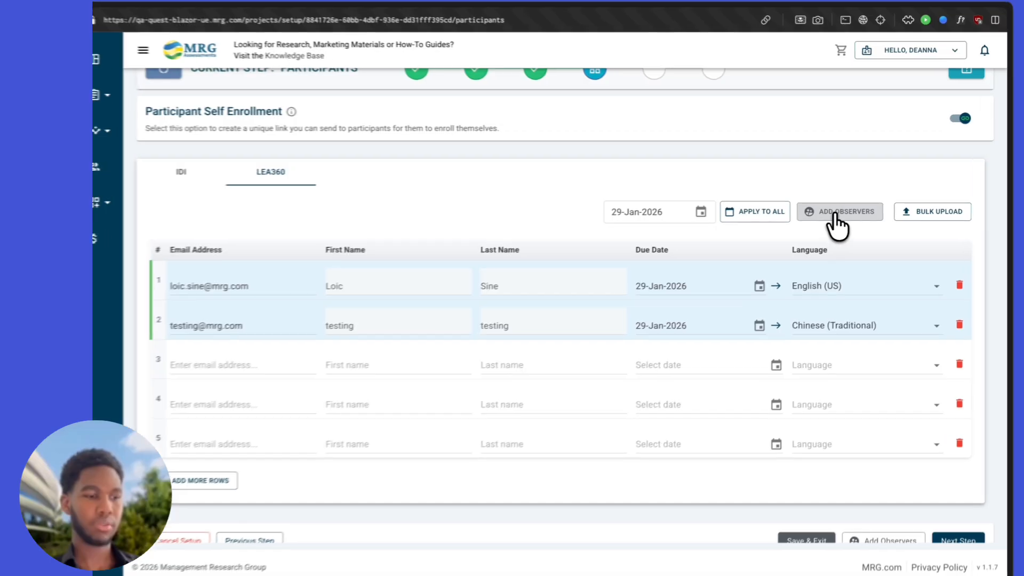
Step: Go to the Observers step and enter the first participant's observer e-mail address
click(836, 213)
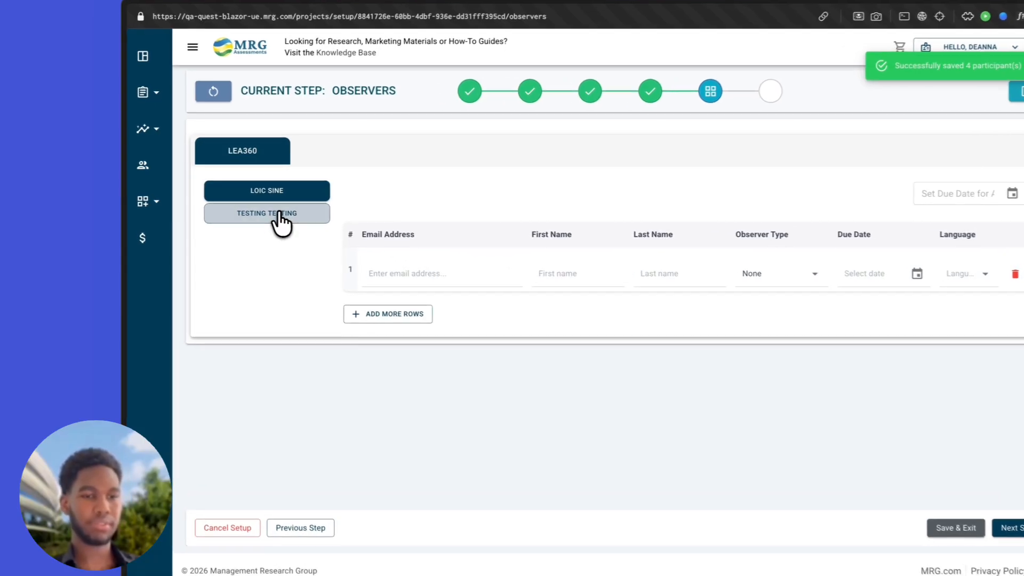
click(280, 214)
click(402, 273)
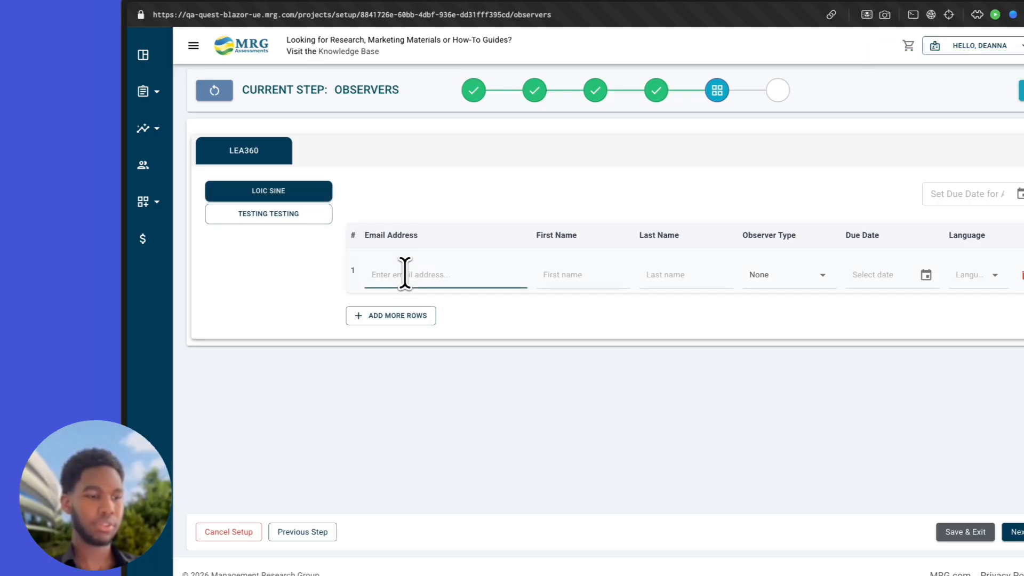
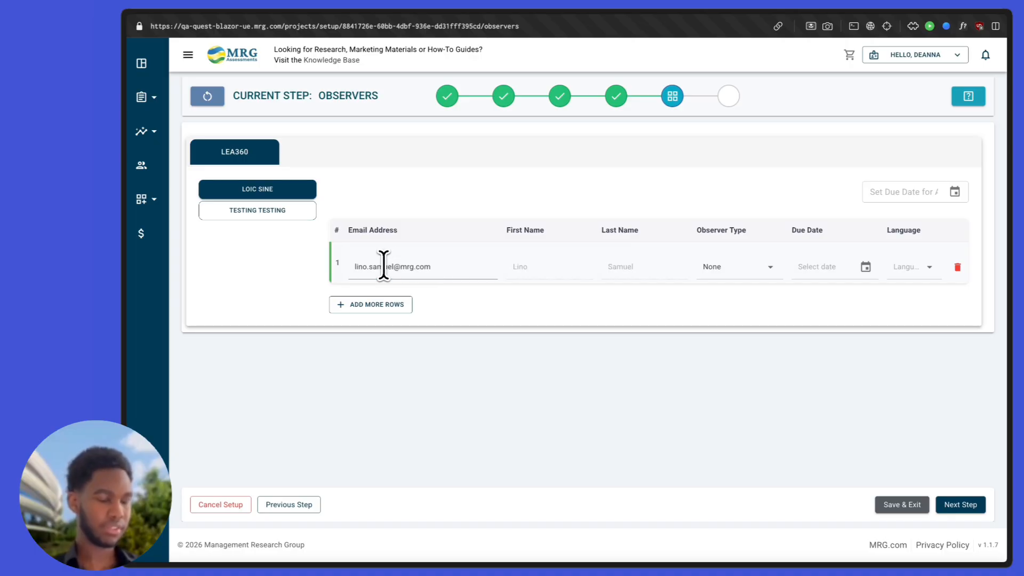
Step: Make that observer a Peer due 15-Jan-2026 in English (US), and add a blank row
click(717, 268)
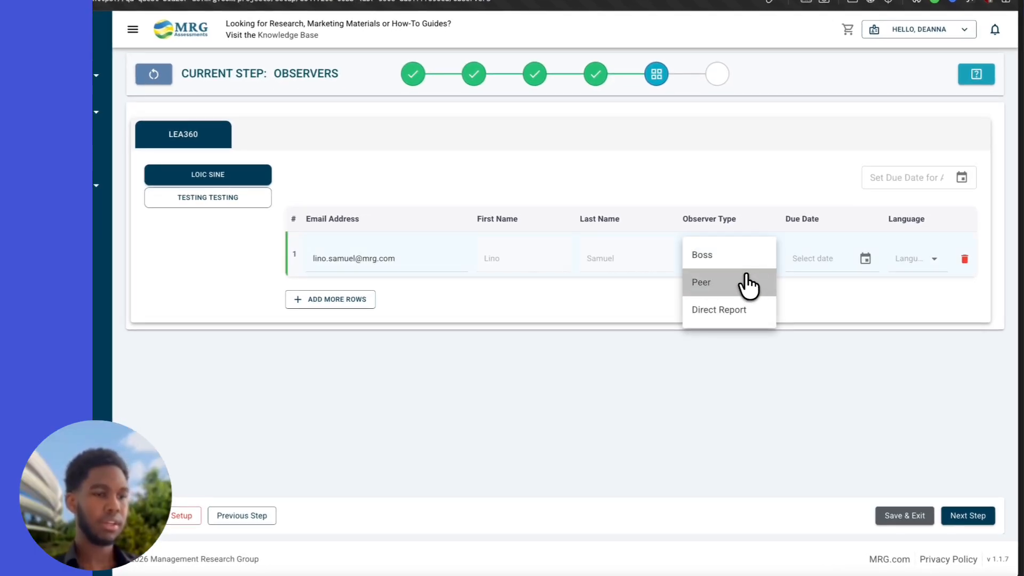
click(751, 282)
click(835, 265)
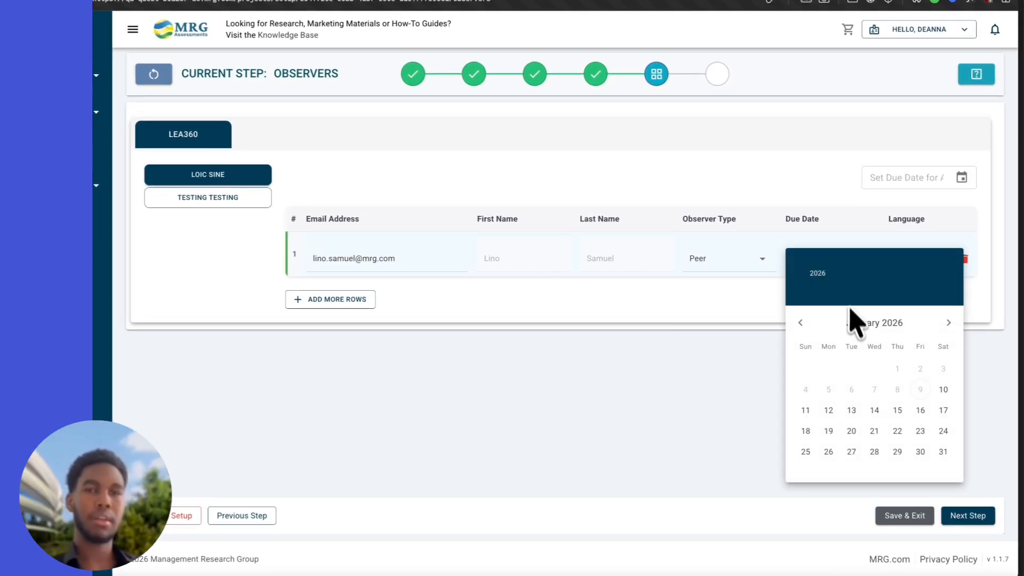
click(896, 411)
click(912, 267)
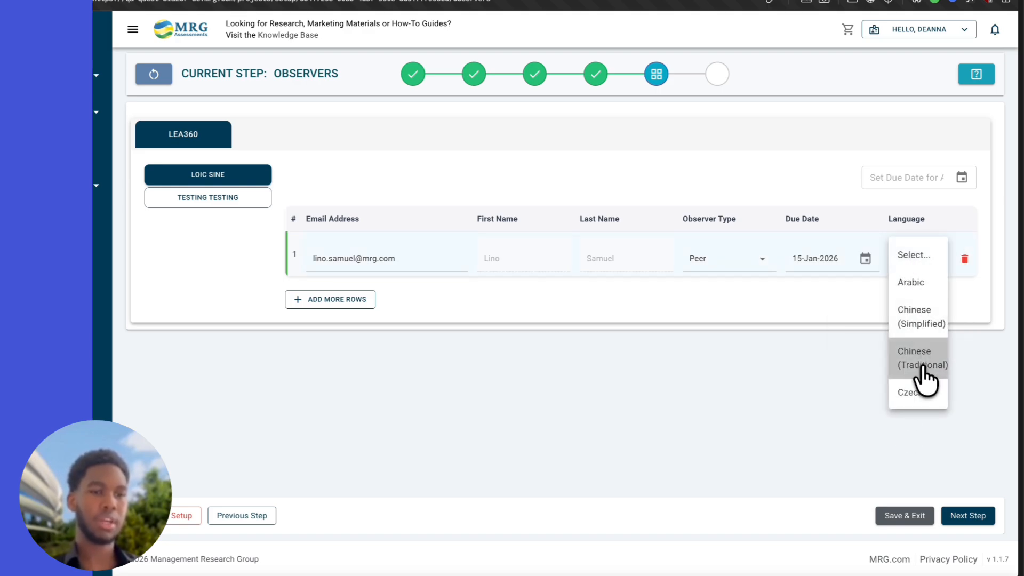
scroll(924, 376, down, 3)
click(915, 396)
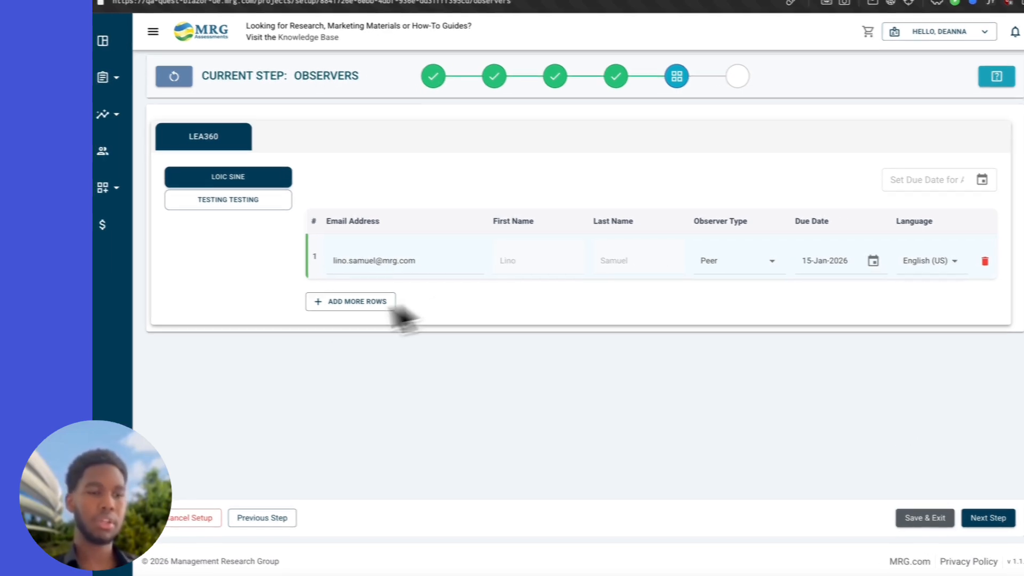
click(321, 304)
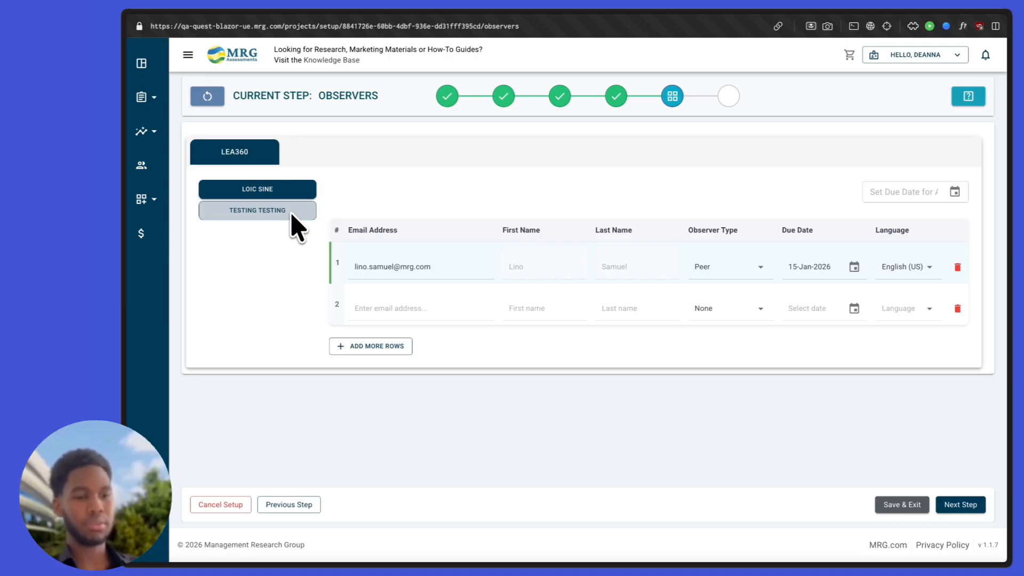
Step: Select the second participant and enter its observer's e-mail address
click(293, 214)
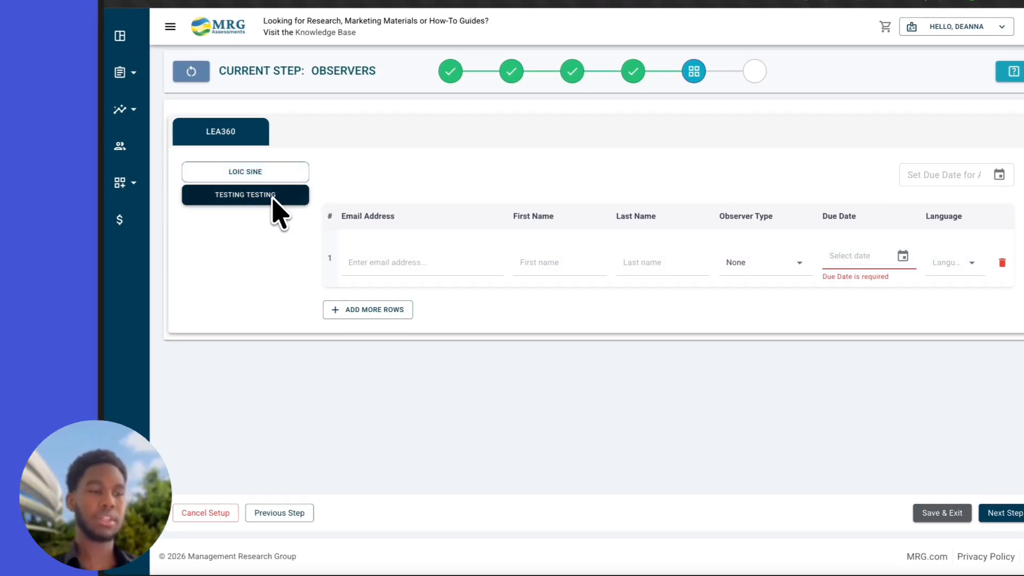
click(375, 263)
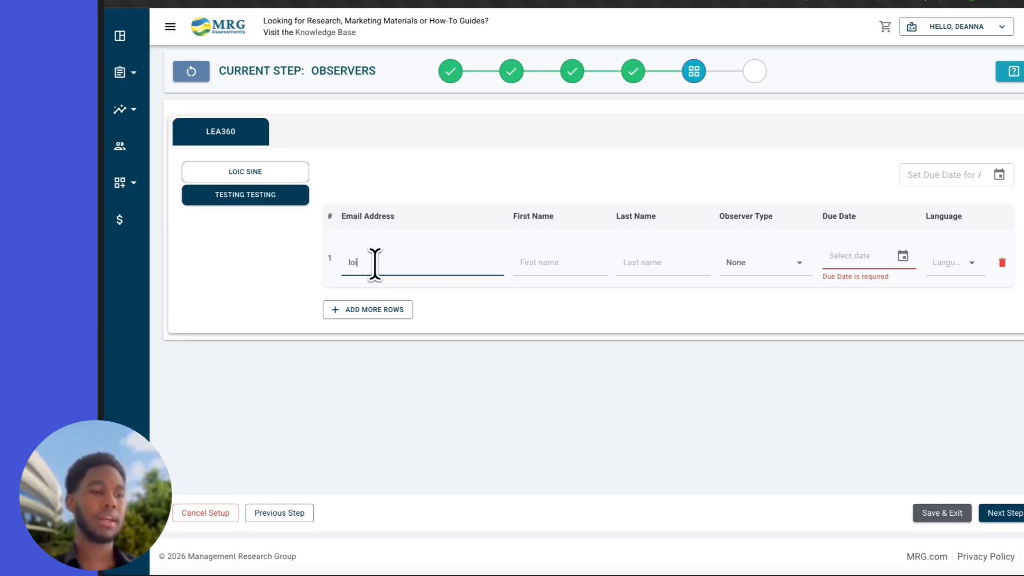
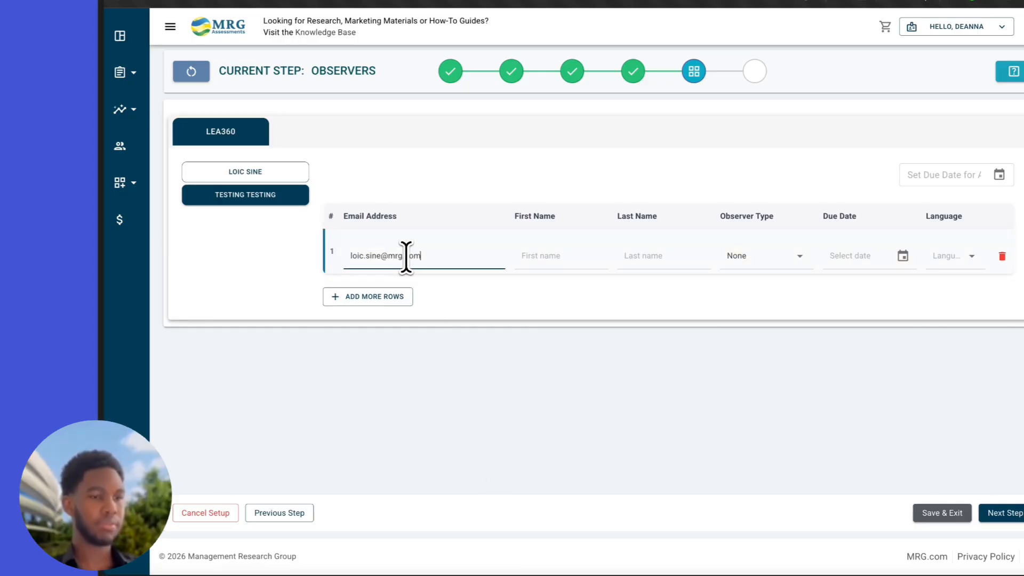
key(Tab)
Step: Make the observer a Peer due 23-Jan-2026 in English (US), then save and go to Review
click(768, 259)
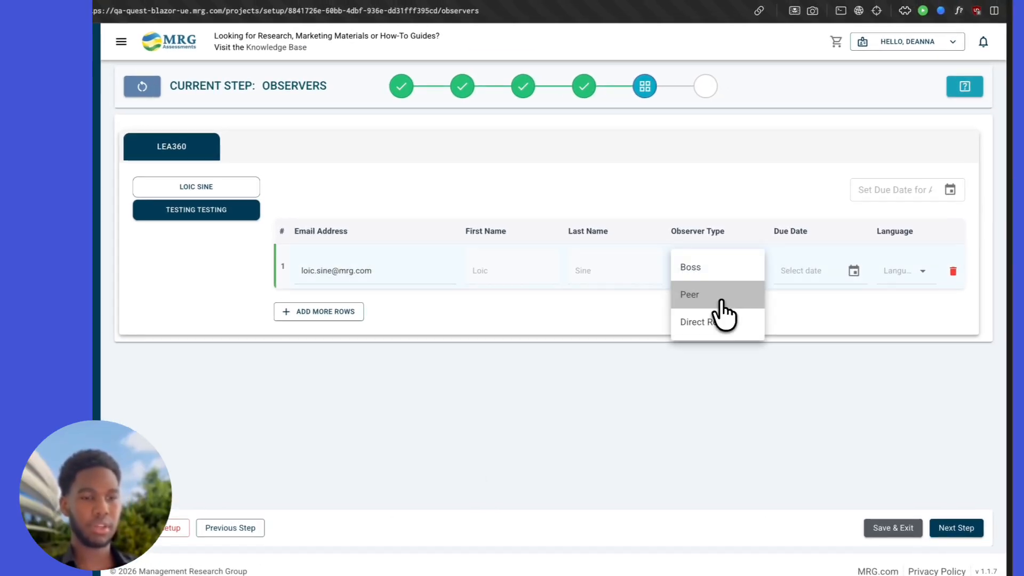
click(771, 284)
click(853, 271)
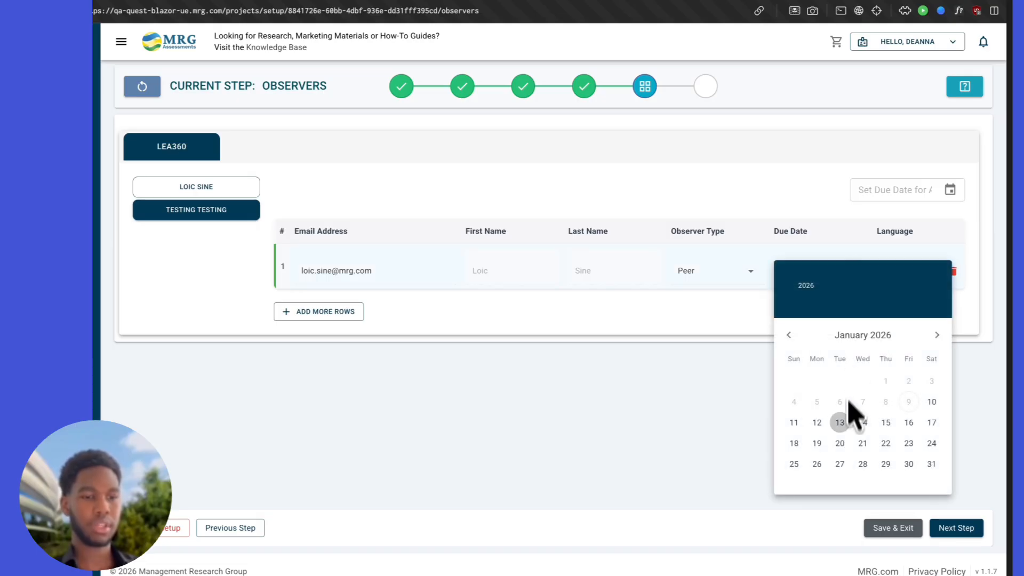
click(906, 445)
click(912, 275)
scroll(912, 336, down, 3)
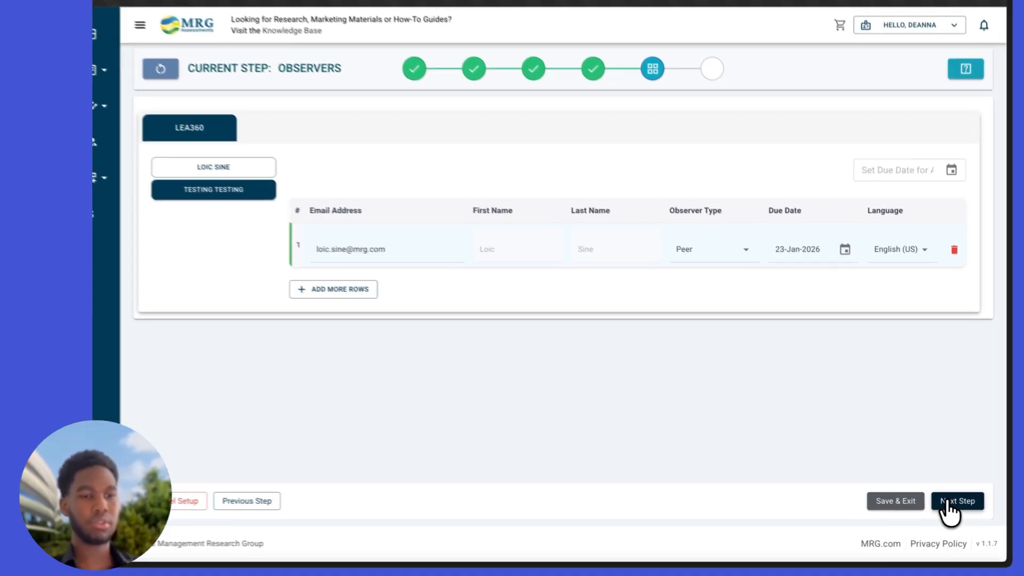
click(953, 507)
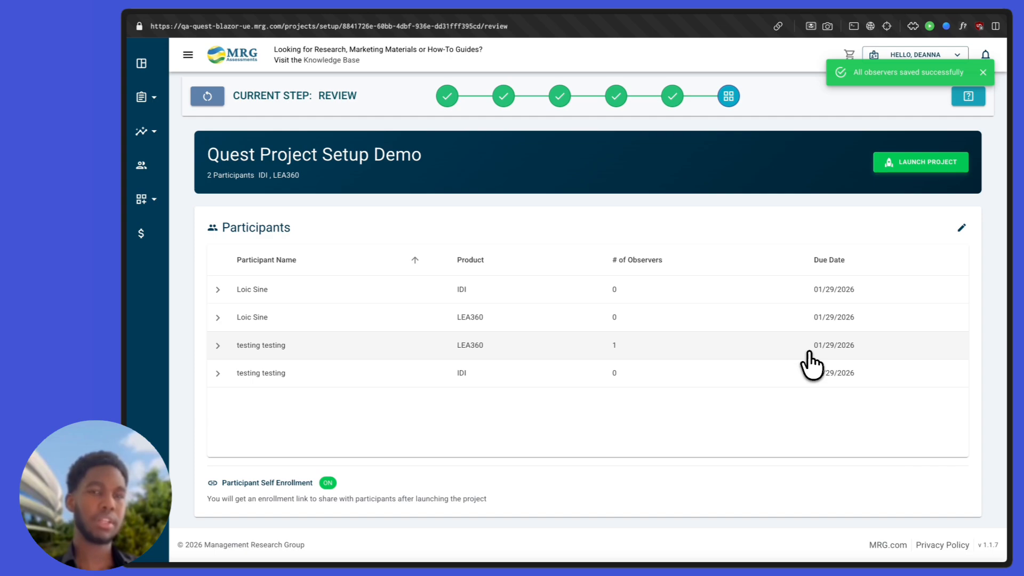
scroll(793, 334, down, 1)
scroll(799, 352, down, 1)
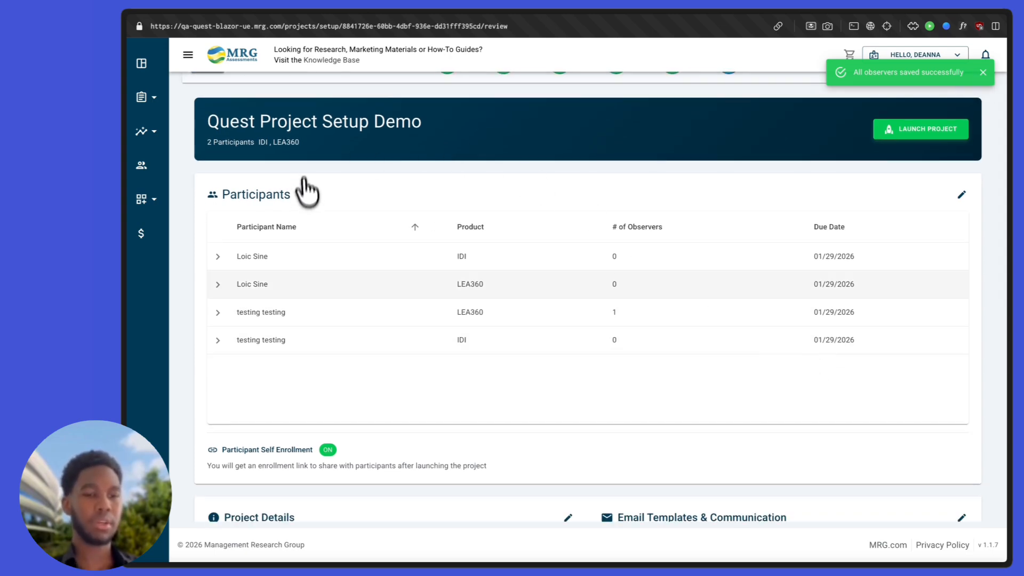
scroll(347, 331, down, 5)
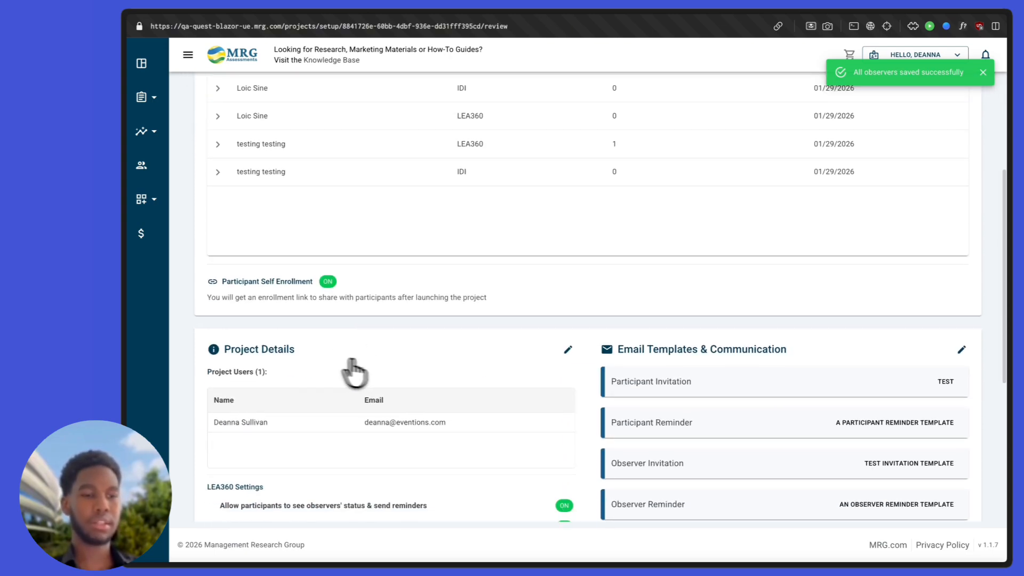
scroll(301, 421, down, 2)
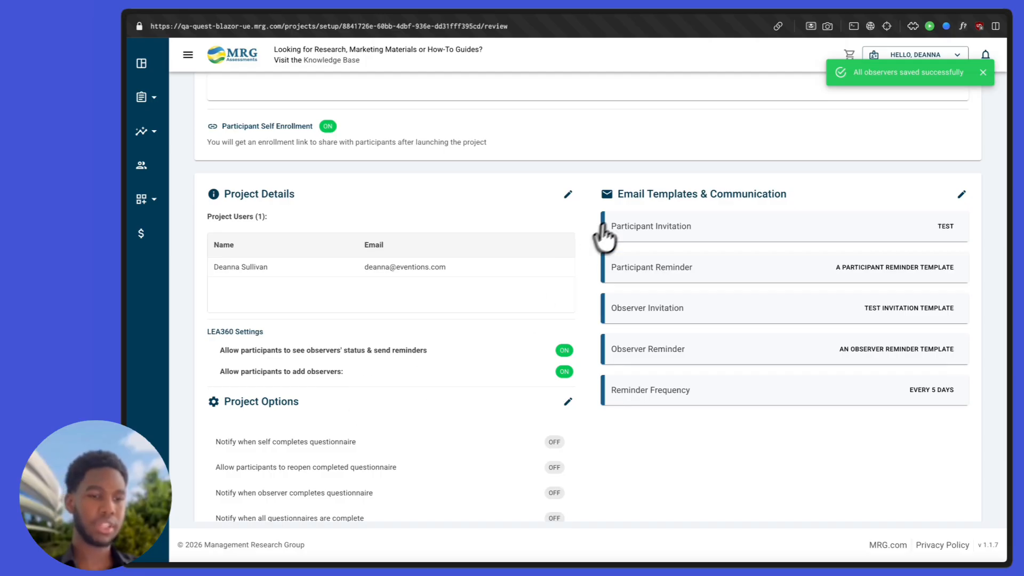
scroll(688, 373, down, 2)
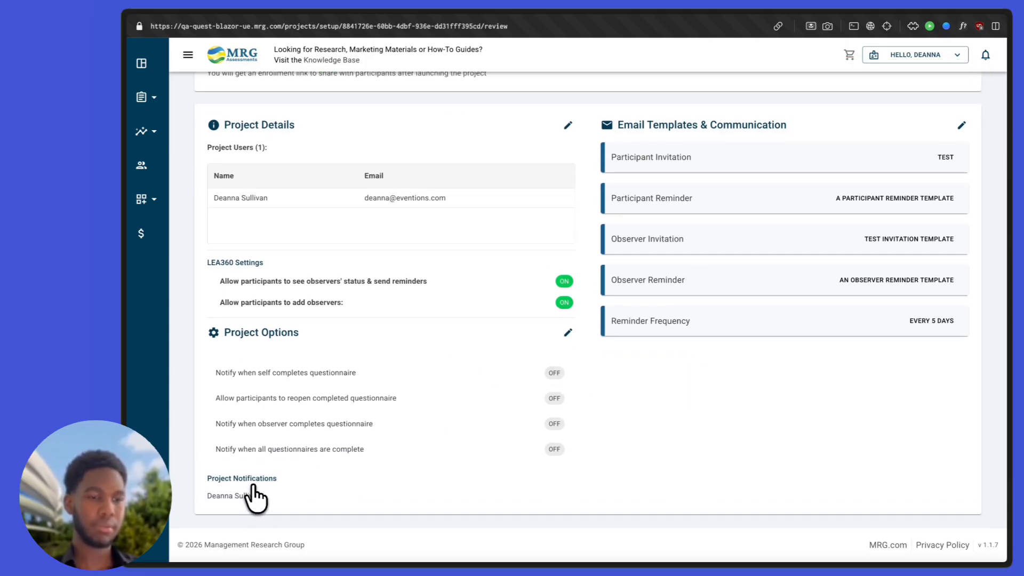
scroll(256, 496, up, 6)
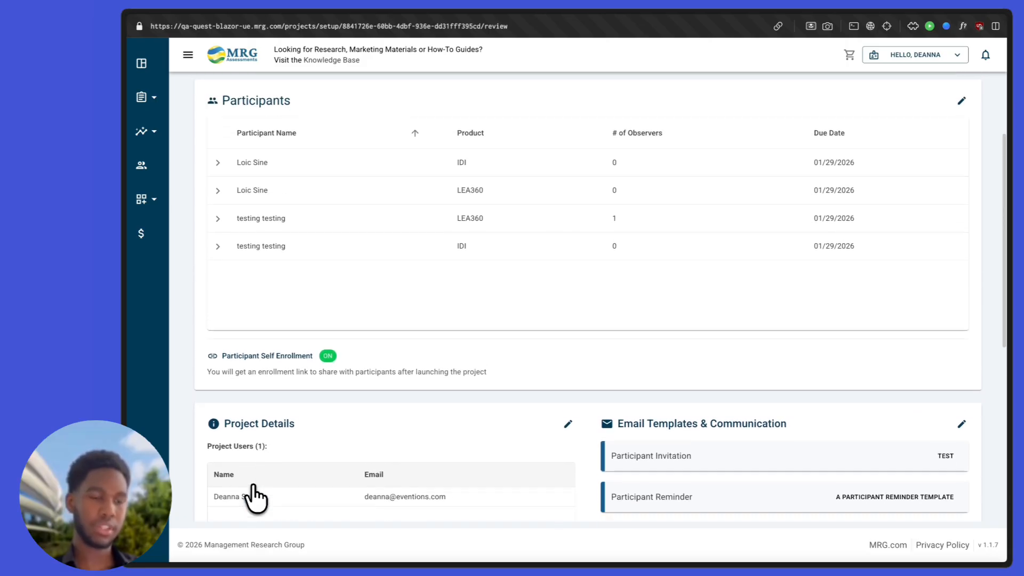
scroll(256, 496, down, 2)
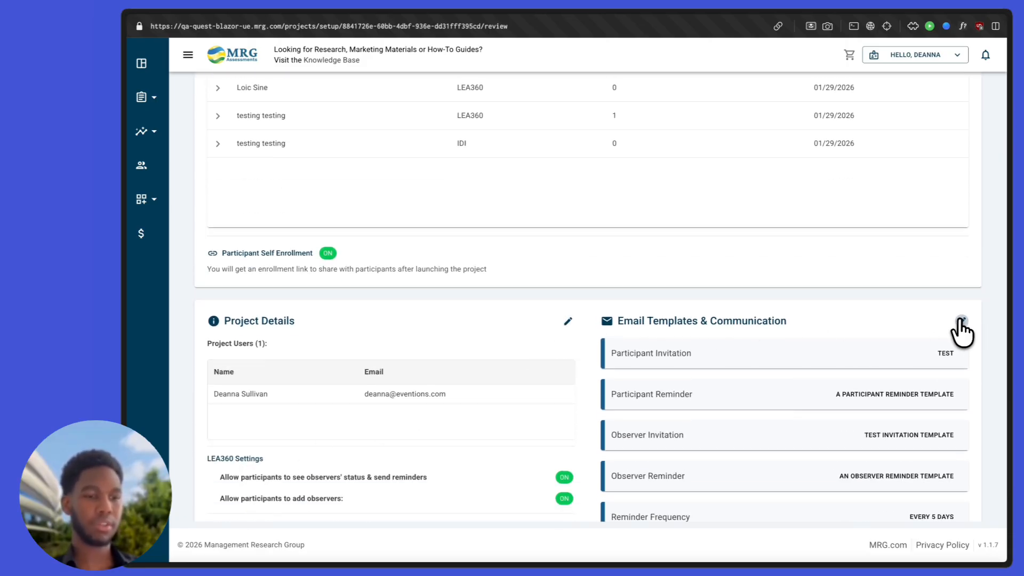
scroll(962, 331, up, 4)
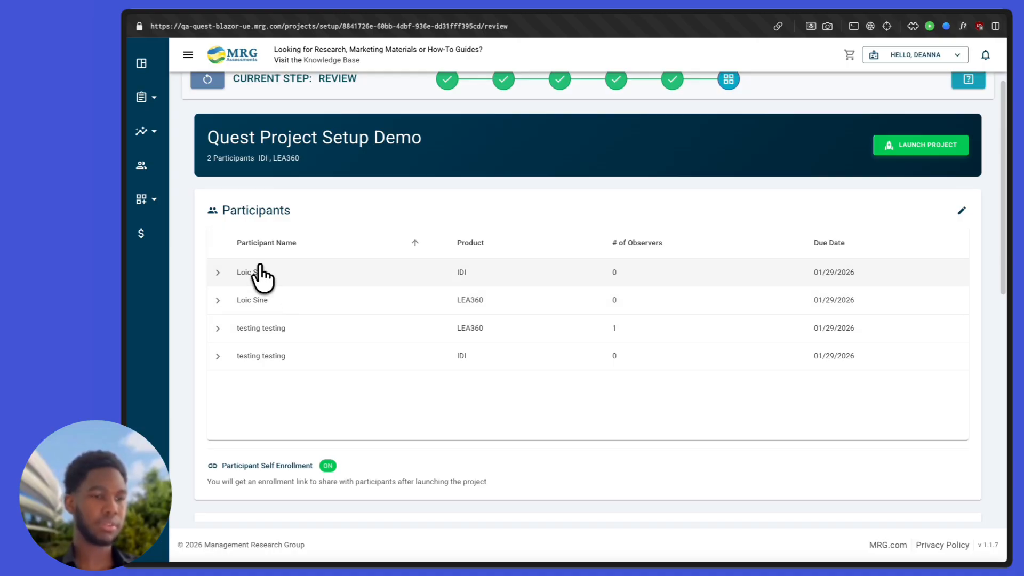
Step: Expand the second participant's LEA360 row to see its Peer observer, then return to Participants
double_click(249, 210)
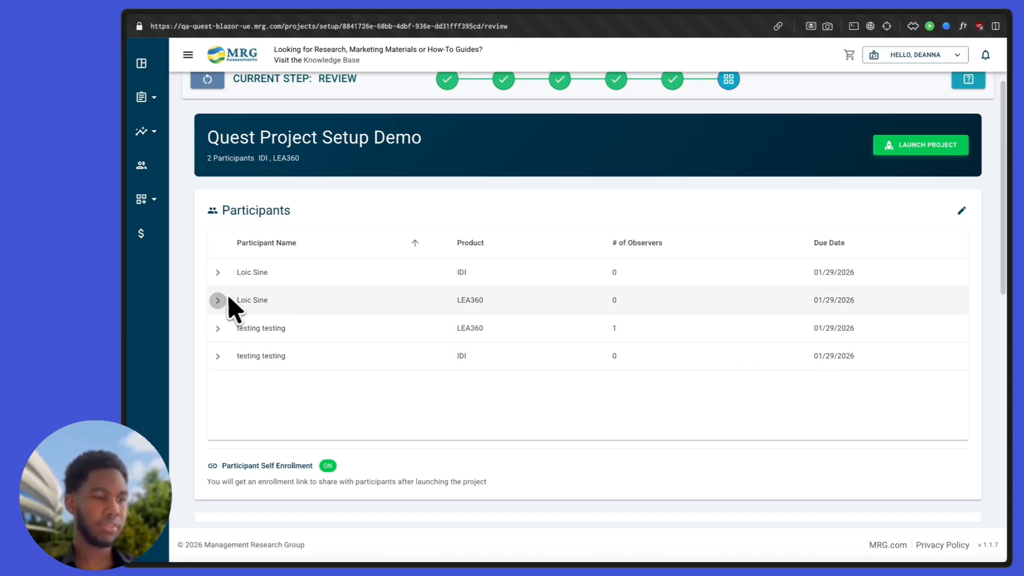
click(238, 332)
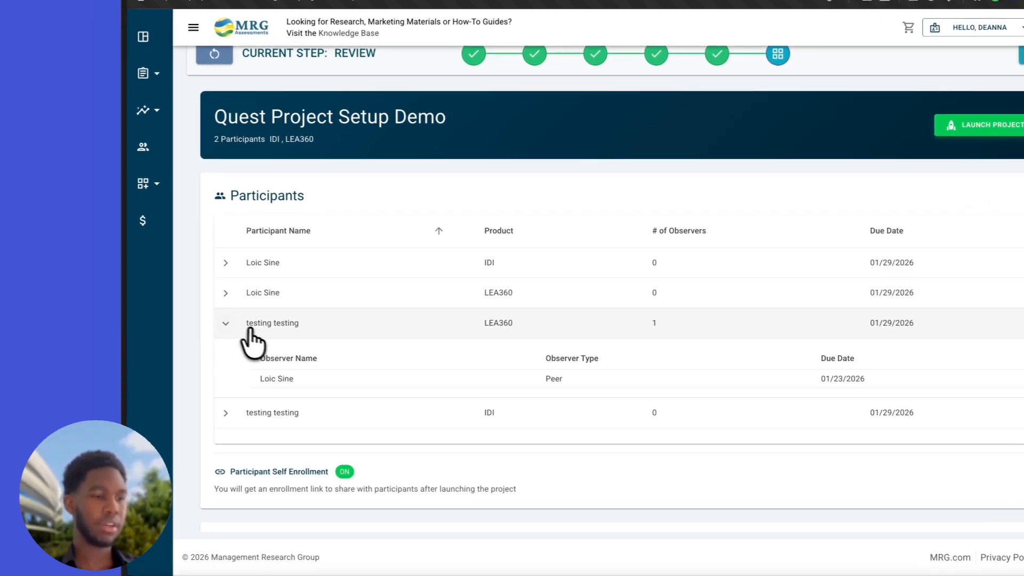
scroll(270, 348, down, 1)
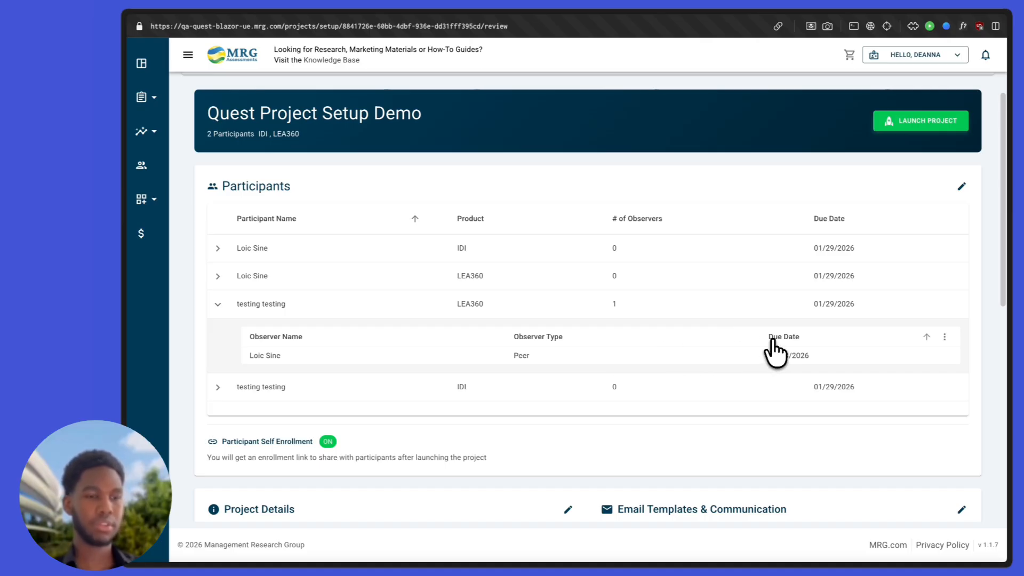
click(962, 186)
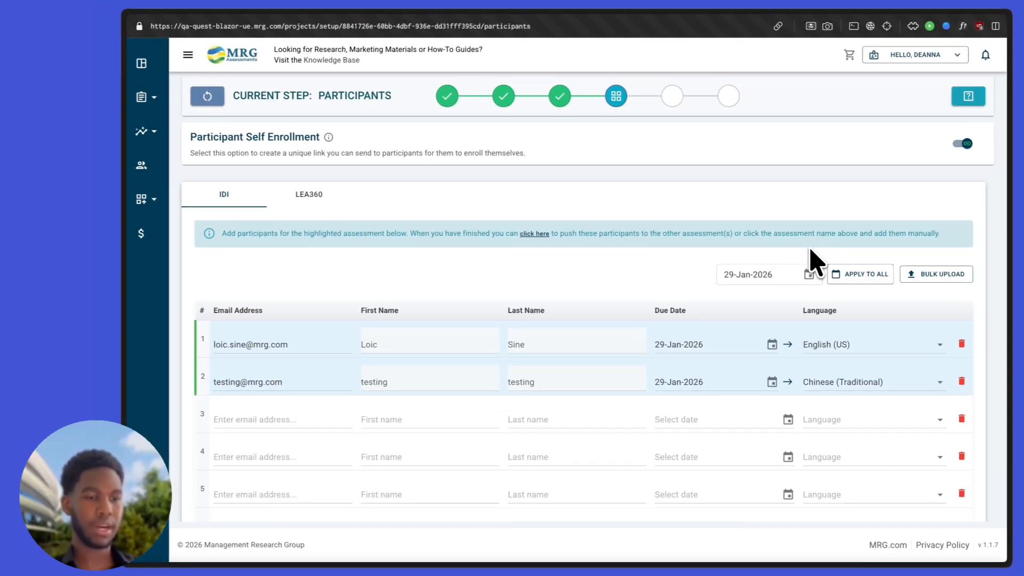
Step: Open Bulk Upload Participants and download the Sample Template file
scroll(811, 261, down, 3)
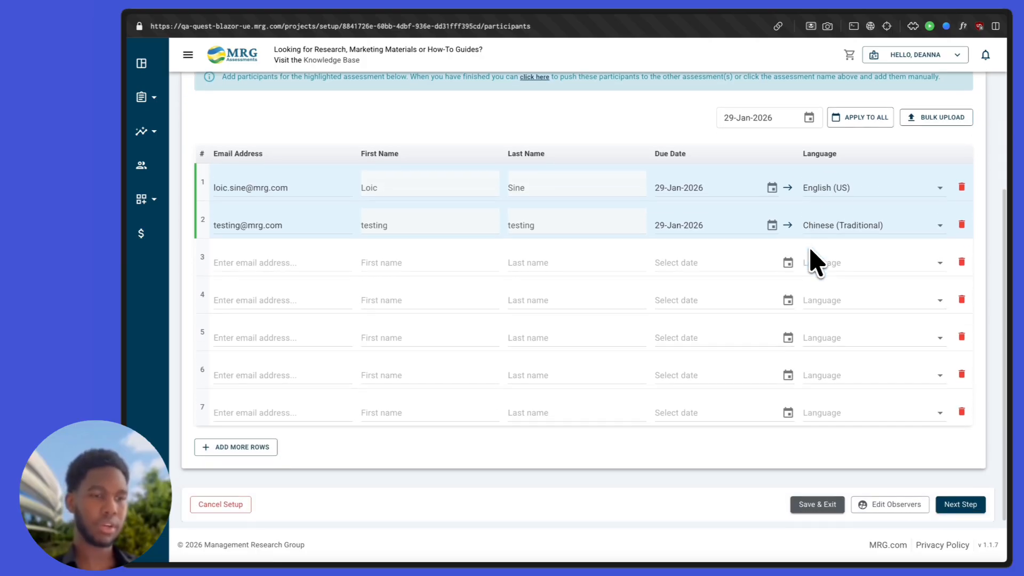
scroll(810, 261, up, 3)
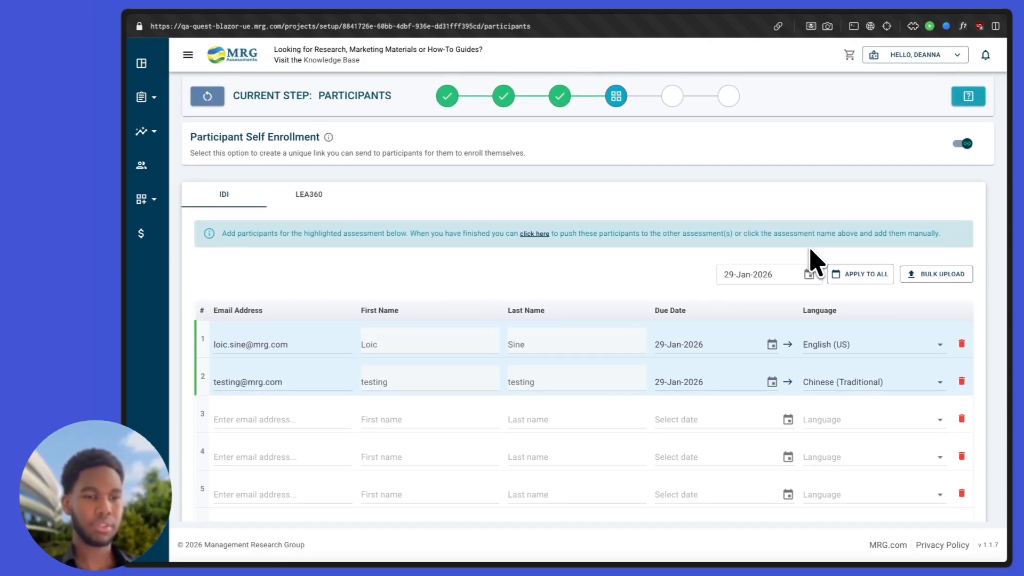
scroll(813, 253, down, 1)
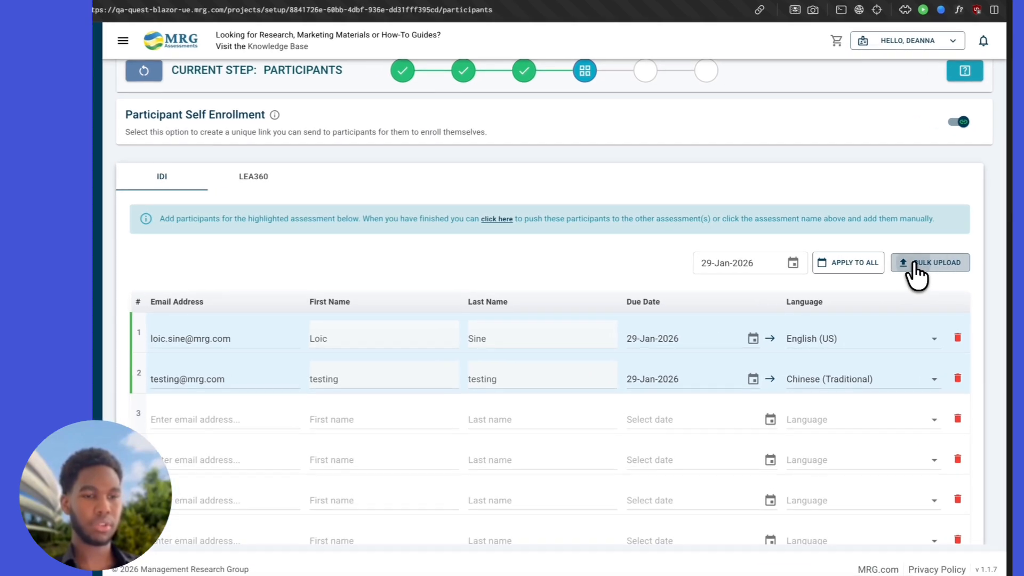
click(915, 267)
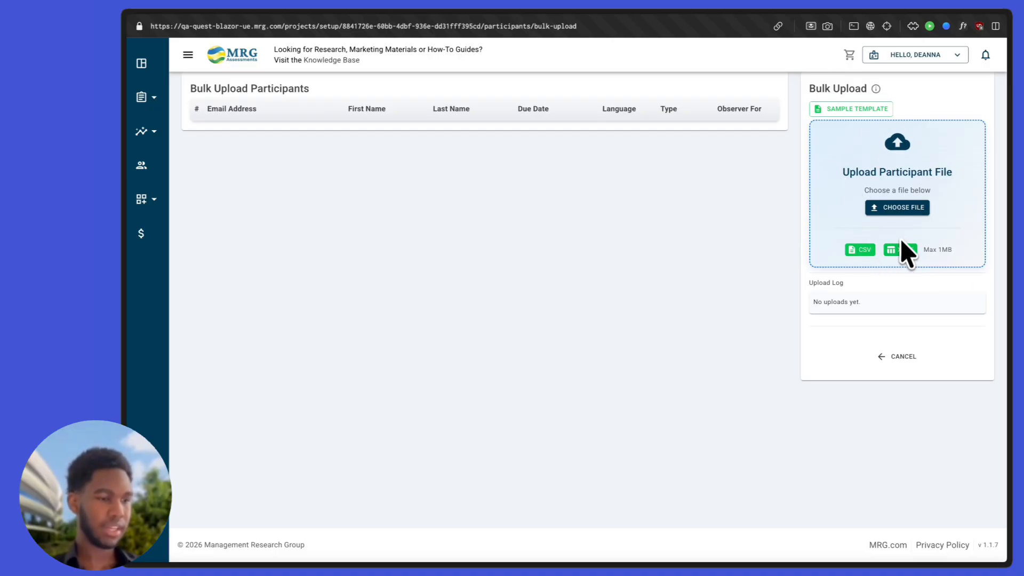
click(837, 110)
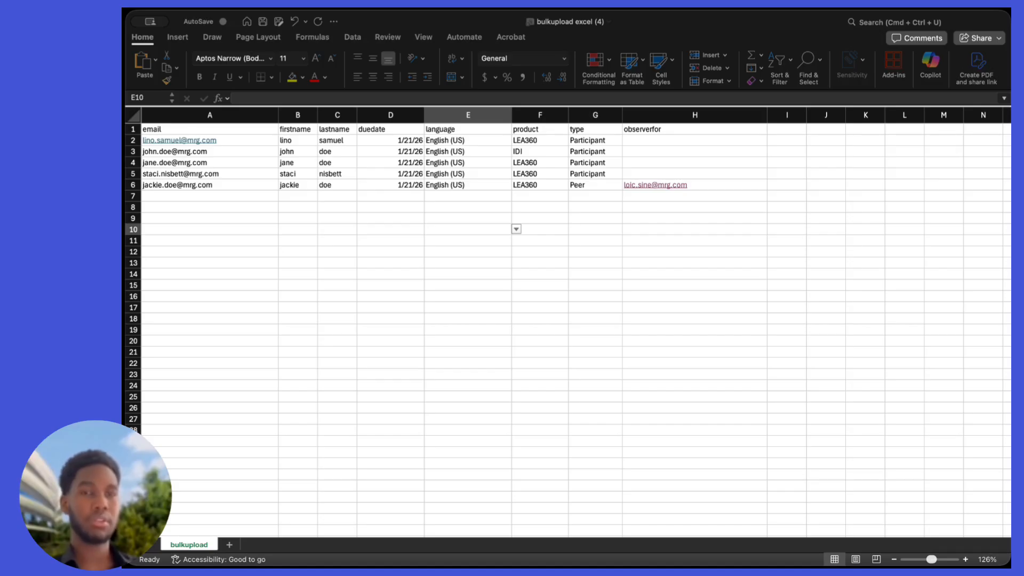
Step: Review the sheet's column headings: email, firstname, lastname, duedate, language, product and type
click(272, 256)
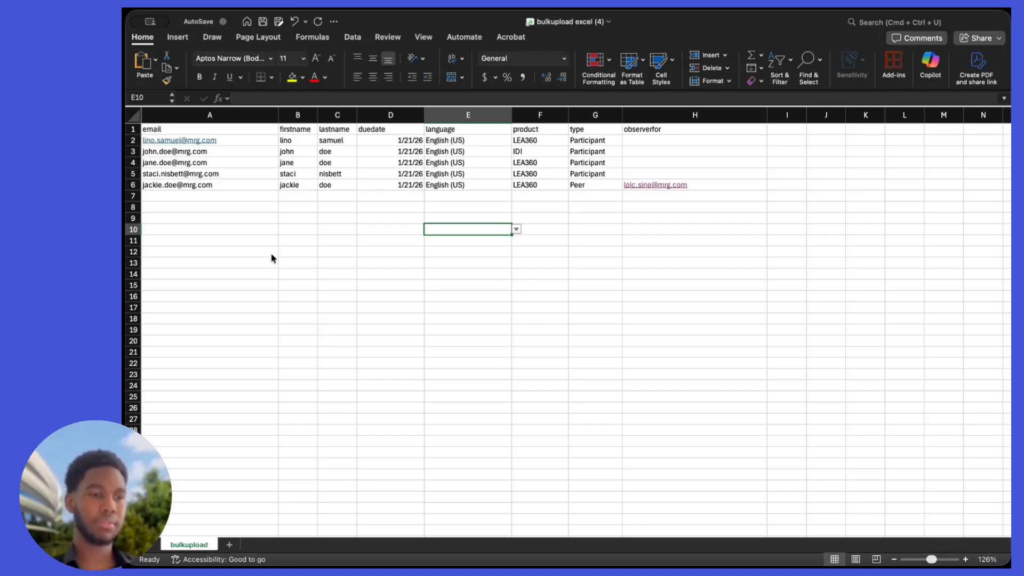
click(166, 129)
click(314, 130)
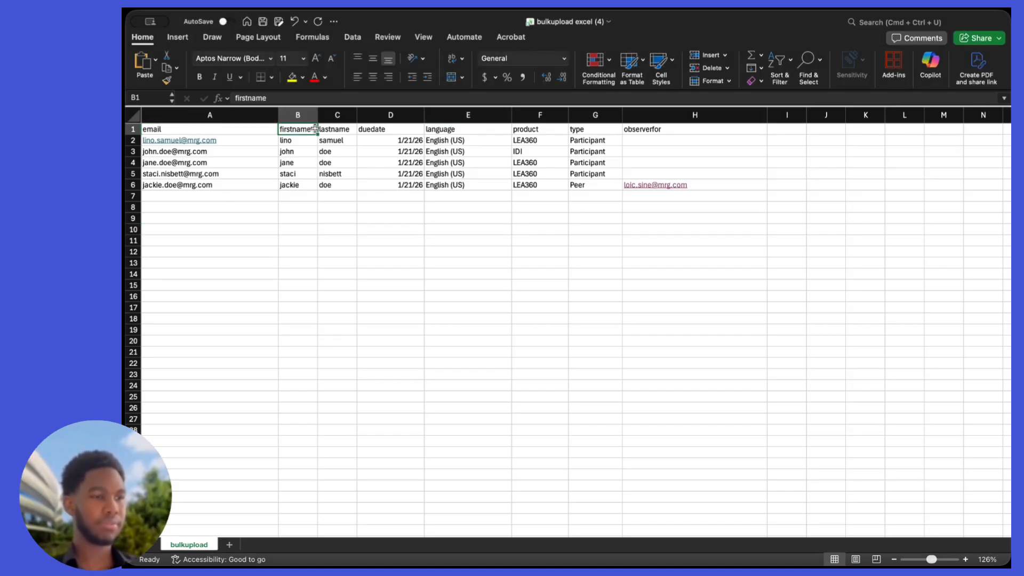
click(334, 130)
click(375, 132)
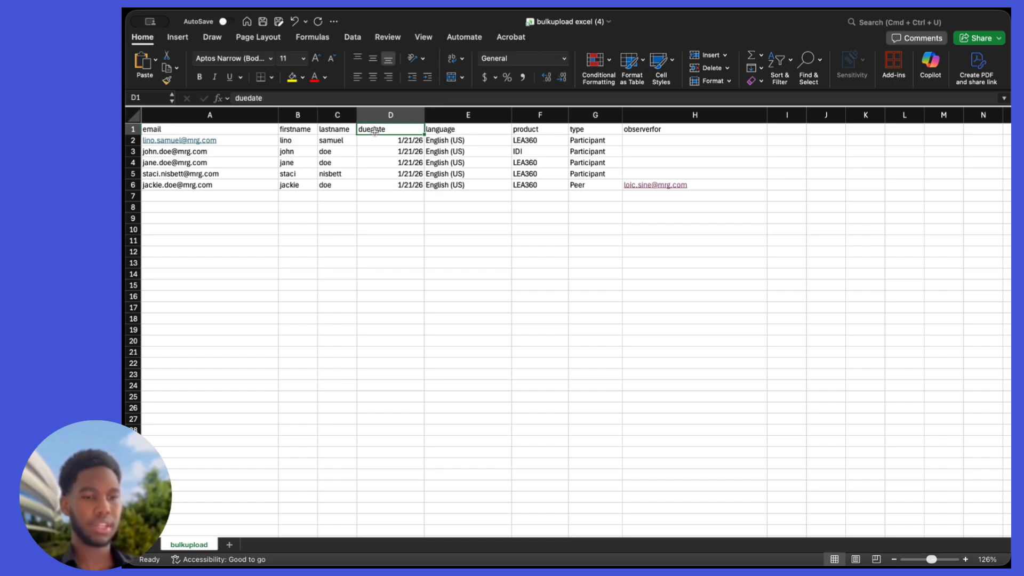
click(454, 131)
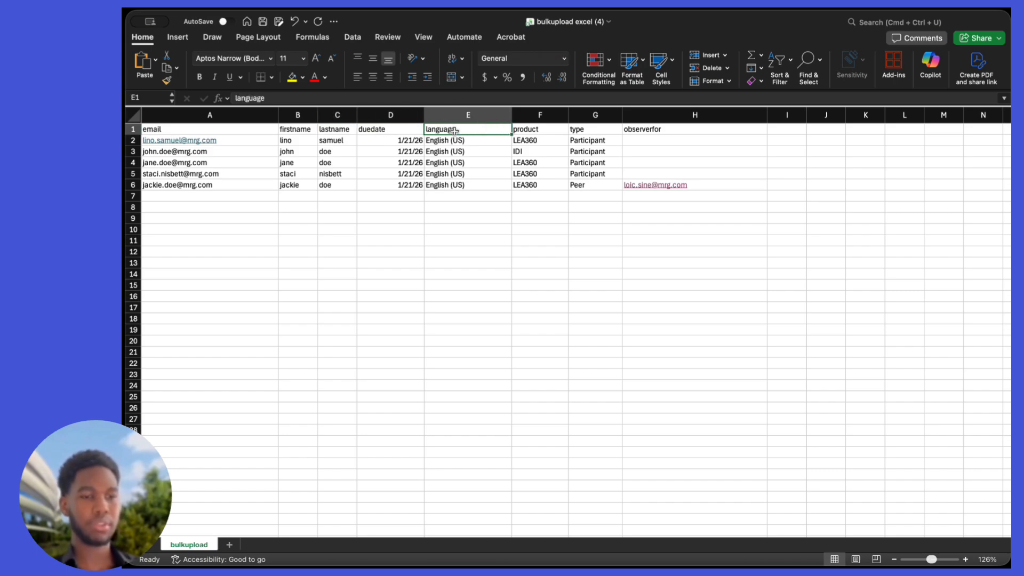
click(526, 133)
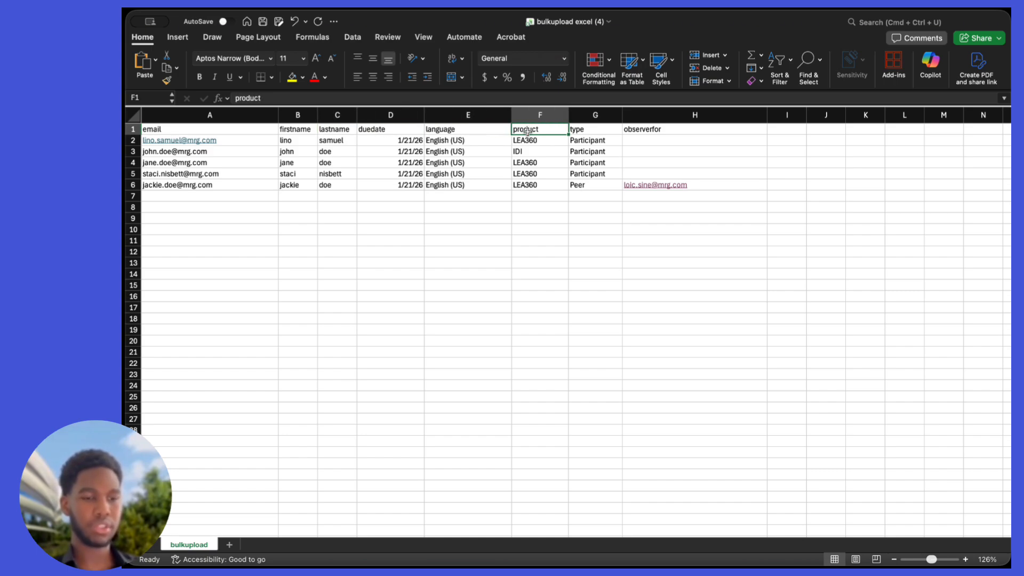
click(586, 129)
Step: Inspect the participant rows, the row 6 Peer type, its observerfor e-mail and due date
click(590, 142)
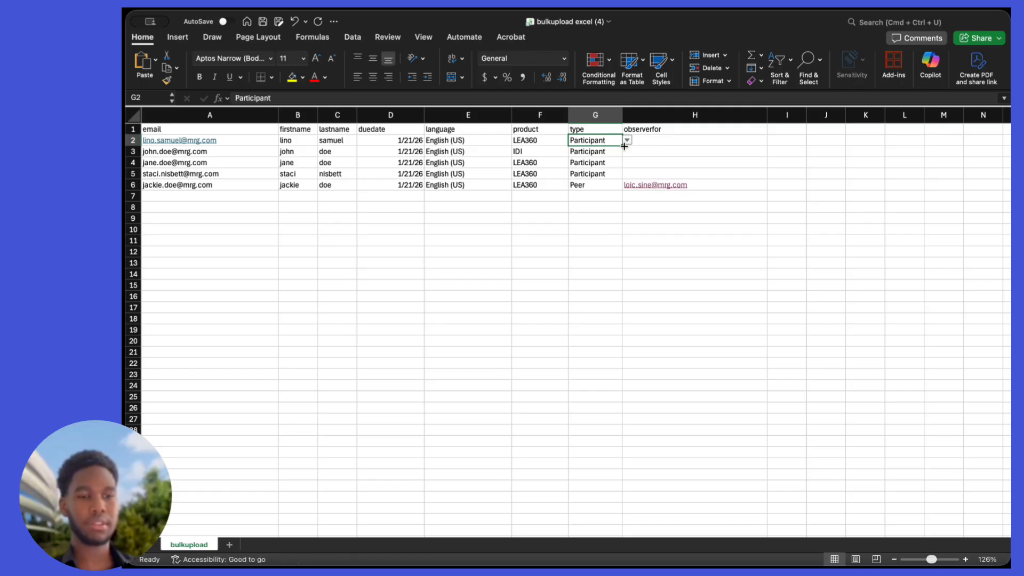
click(590, 185)
click(640, 132)
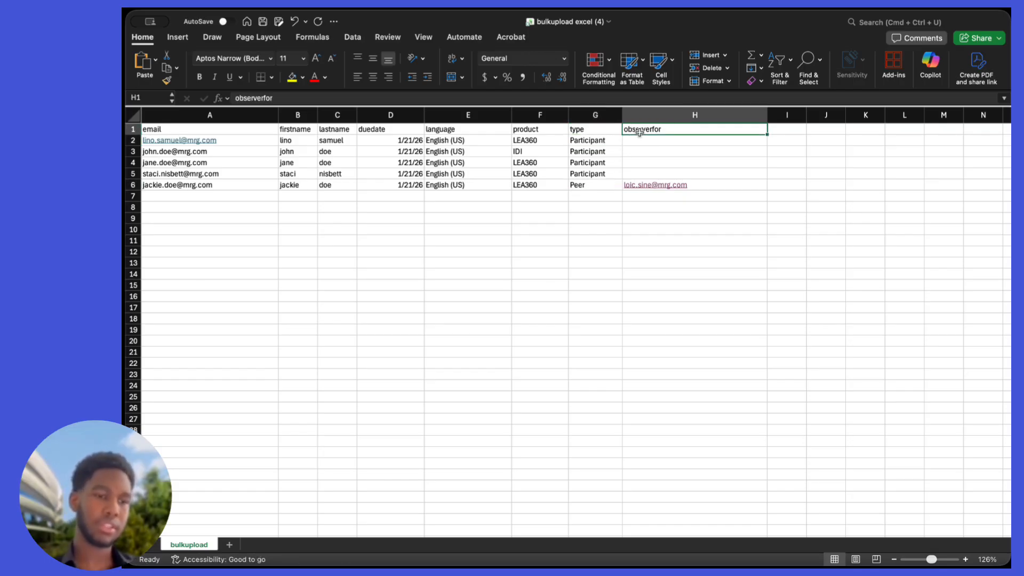
click(695, 183)
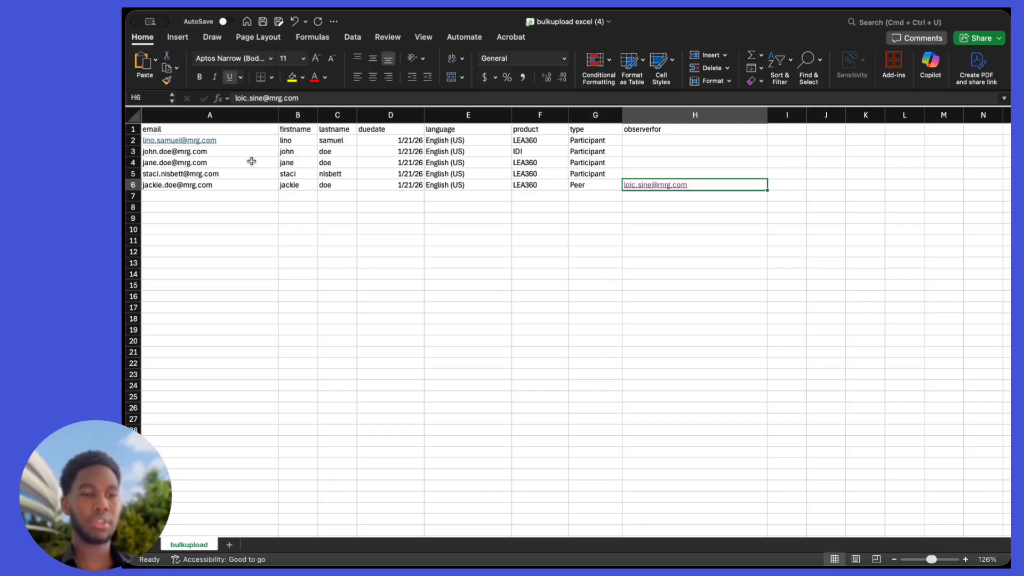
click(133, 140)
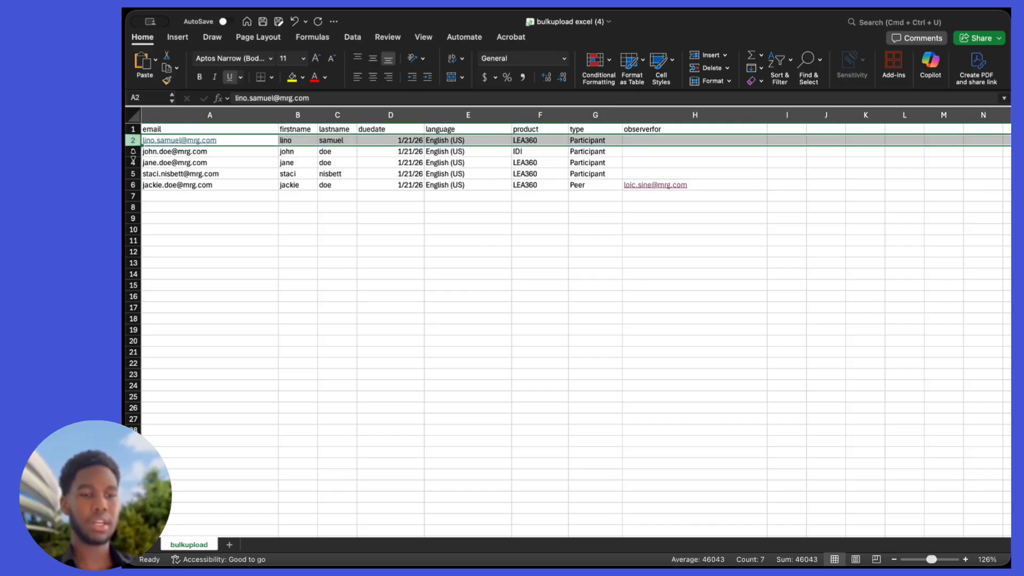
click(133, 152)
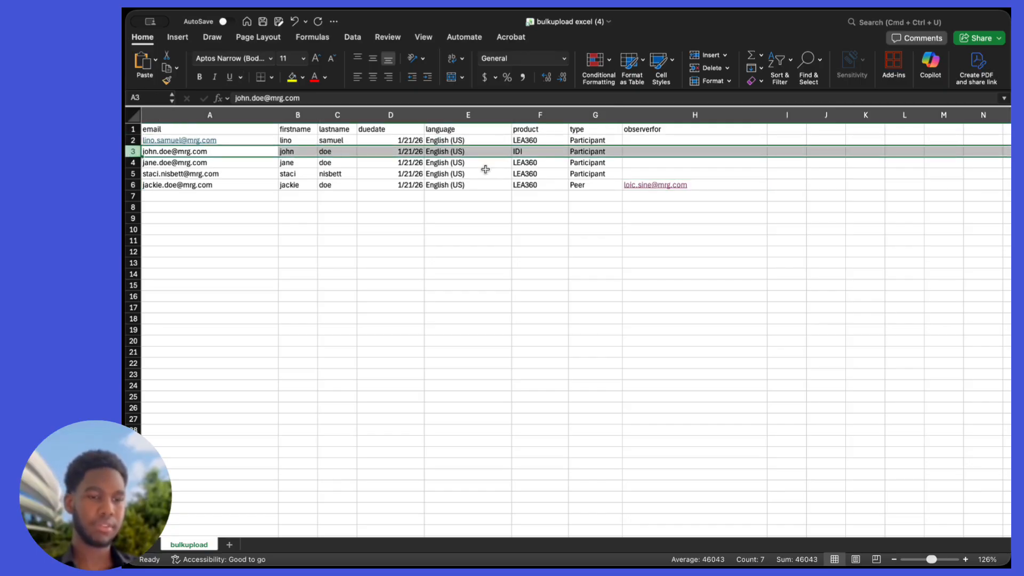
click(373, 184)
click(380, 206)
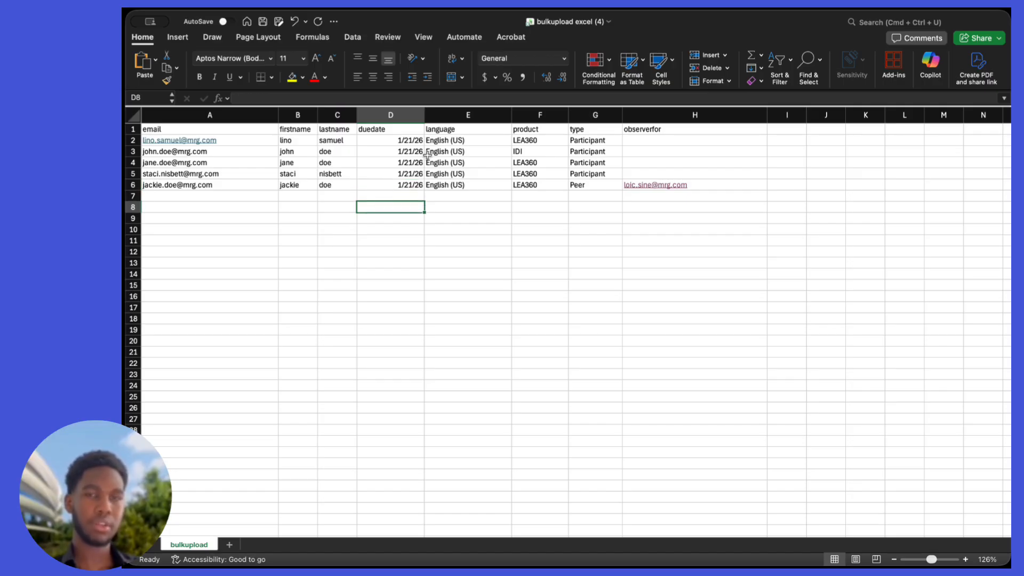
Step: Check the language, product and type dropdowns, keeping English (US), Participant and Peer, then save
click(500, 130)
click(505, 140)
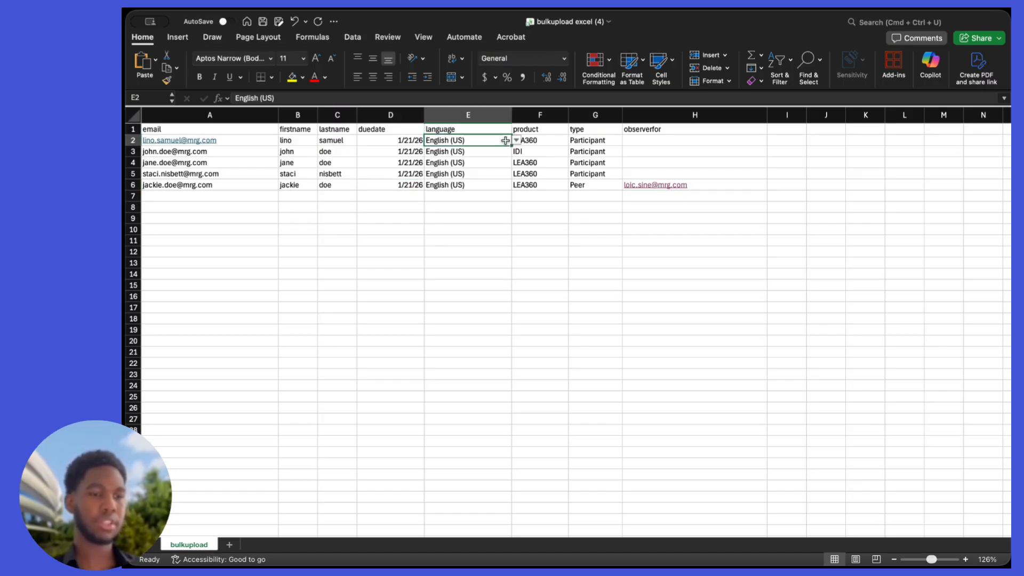
click(515, 140)
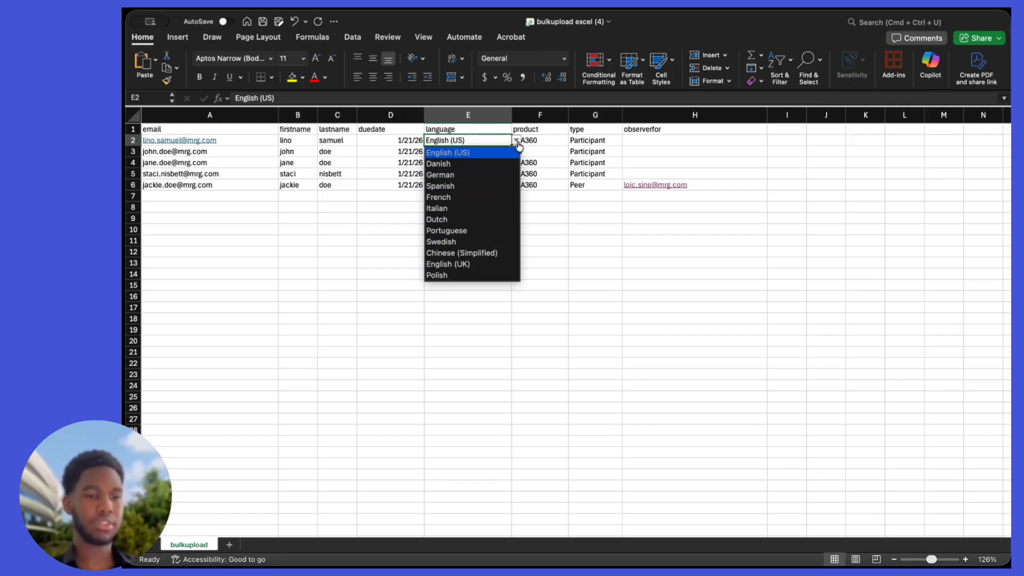
click(518, 144)
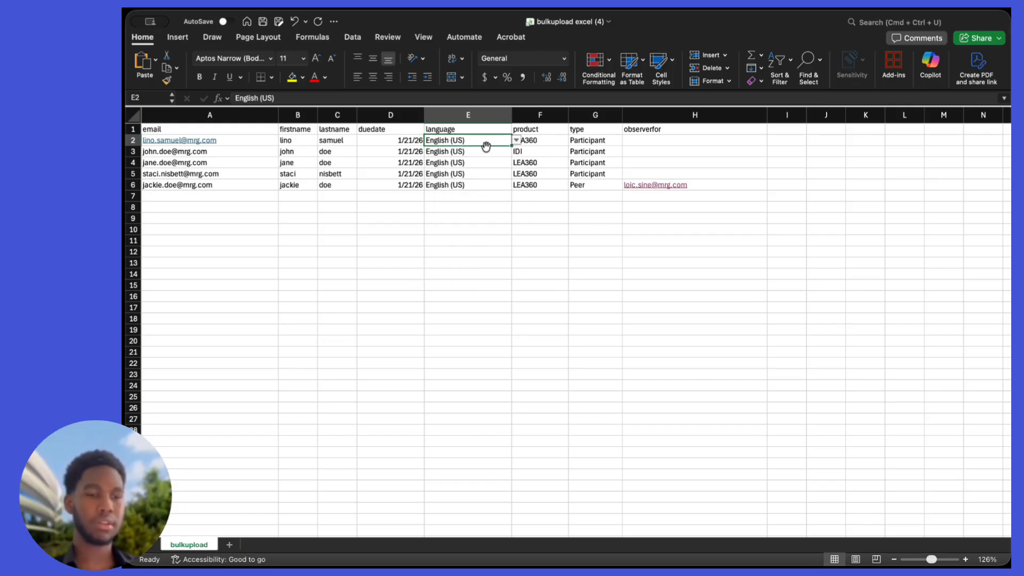
click(545, 146)
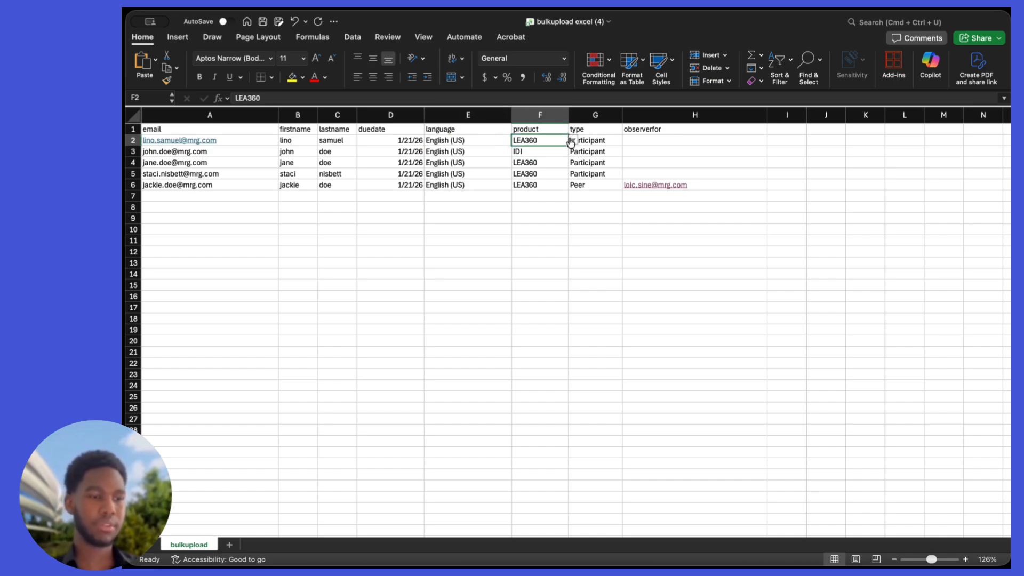
click(570, 142)
click(570, 141)
click(611, 140)
click(628, 141)
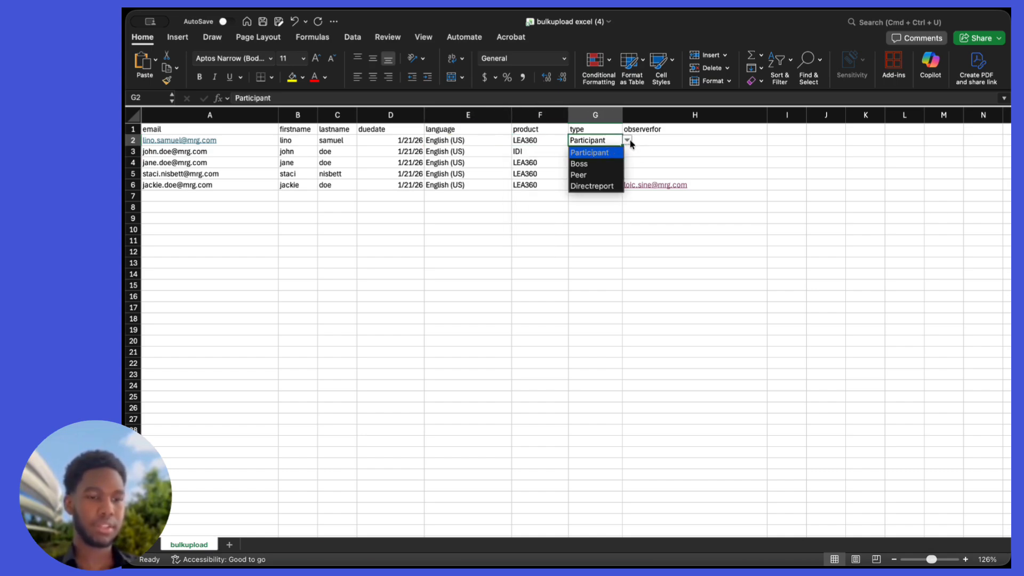
click(628, 141)
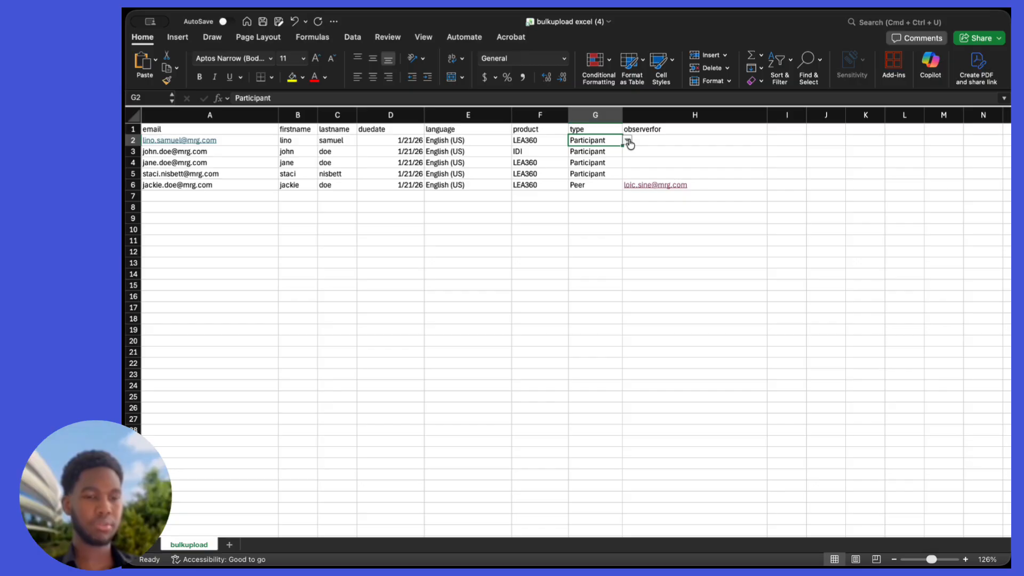
click(699, 192)
click(699, 183)
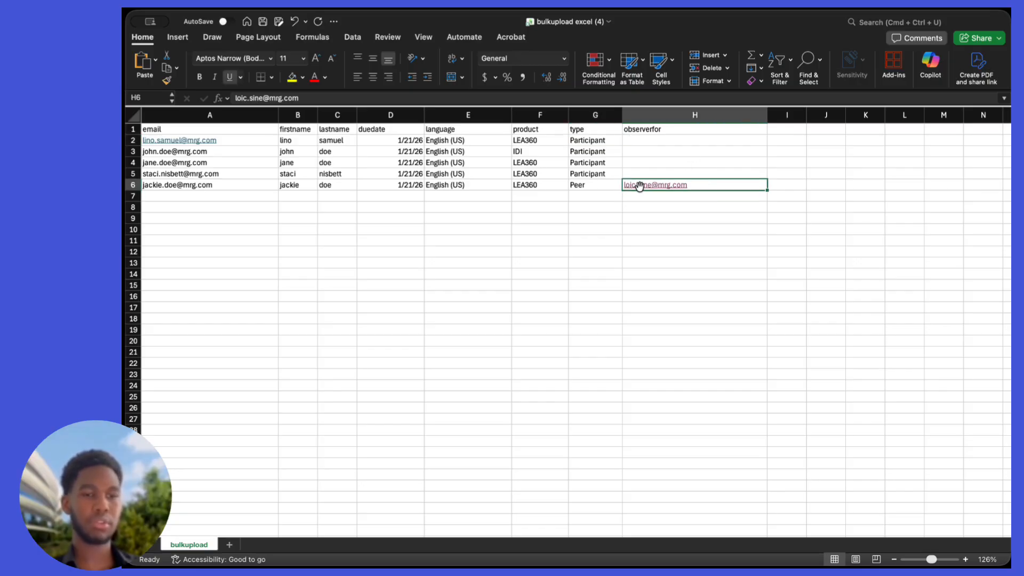
click(610, 187)
click(627, 185)
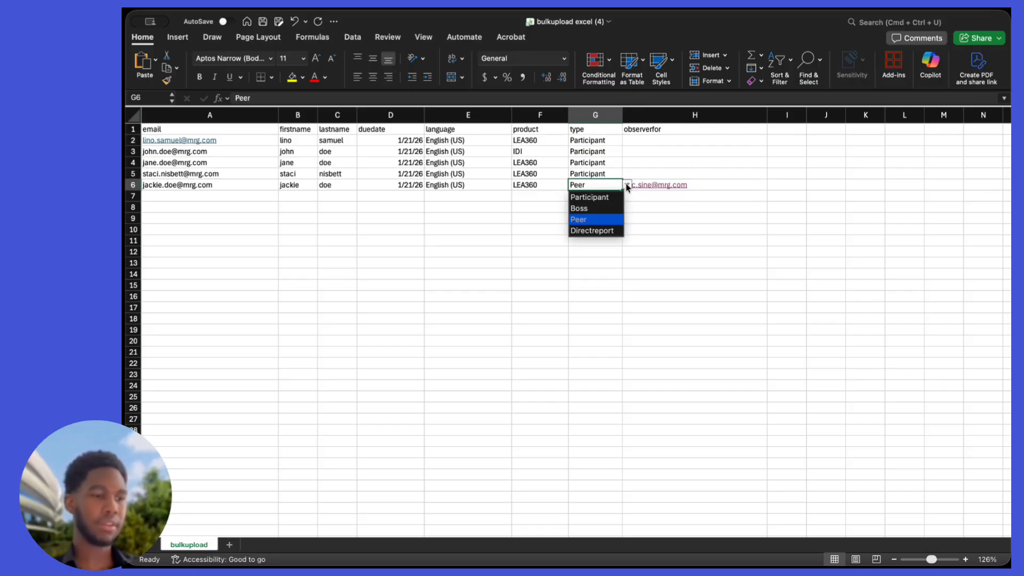
click(627, 186)
click(695, 188)
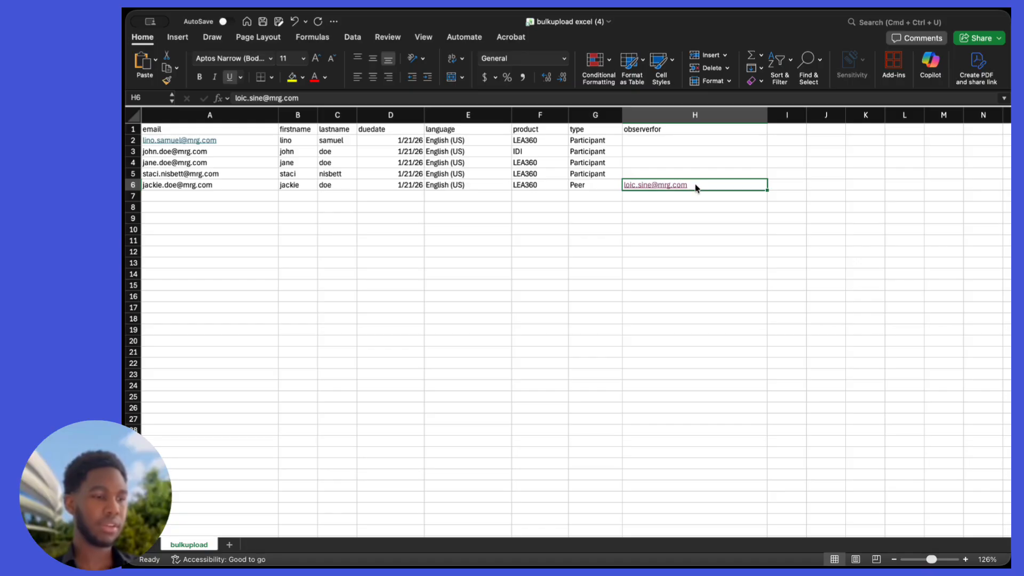
click(441, 296)
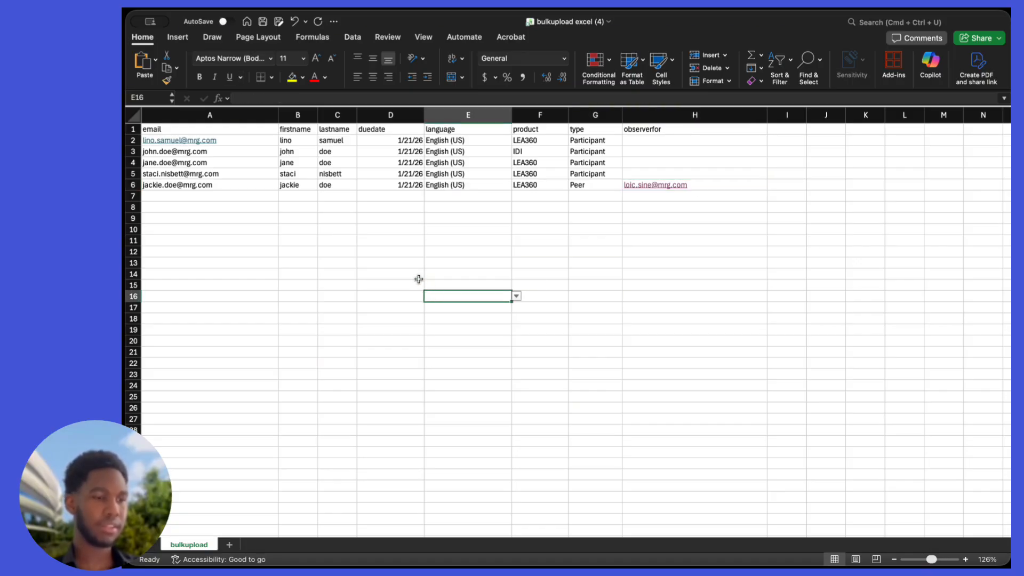
key(super+s)
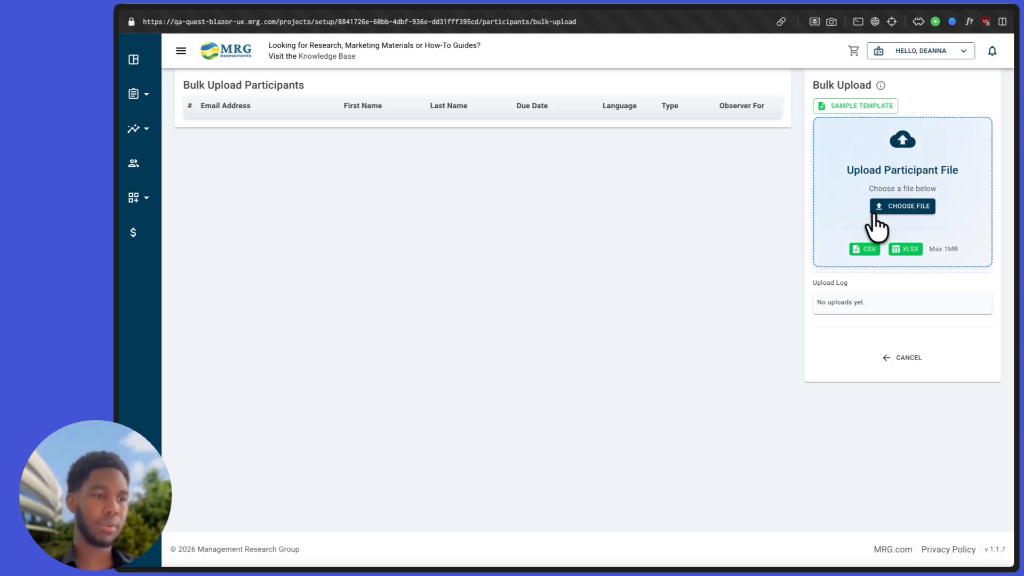
Step: Upload bulkupload excel (4).xlsx and confirm the log shows 5 successful uploads
click(885, 213)
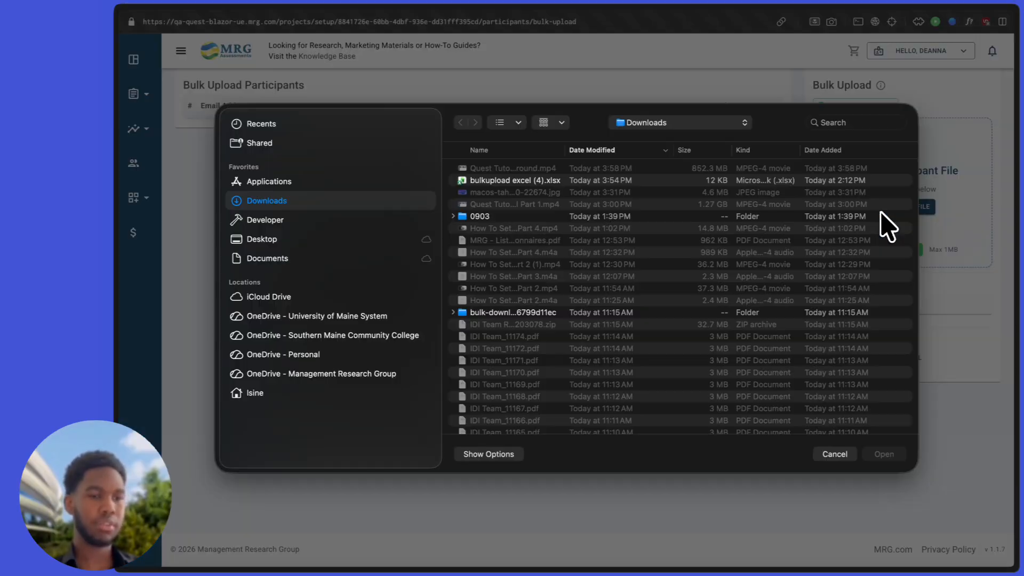
click(540, 179)
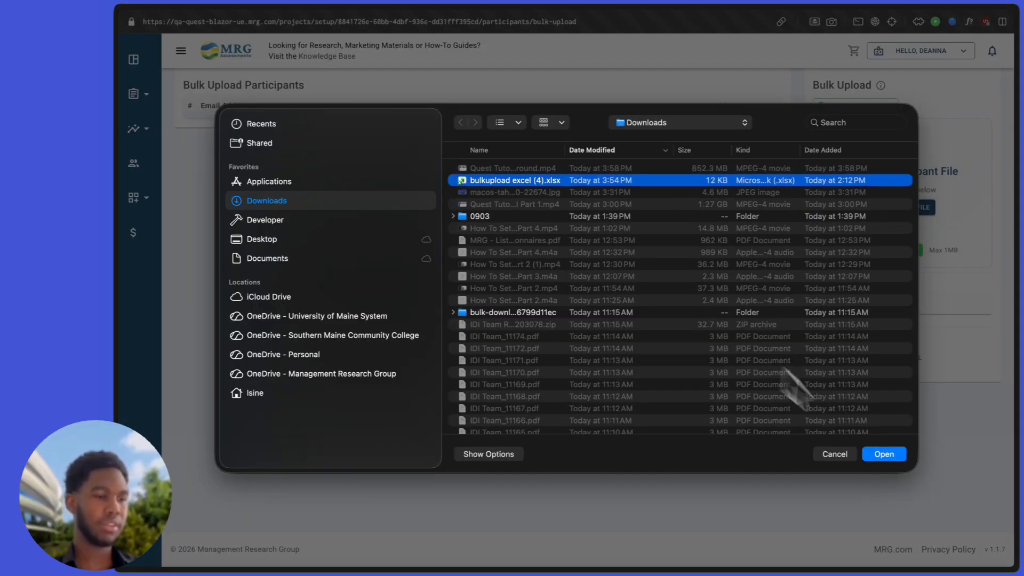
click(883, 454)
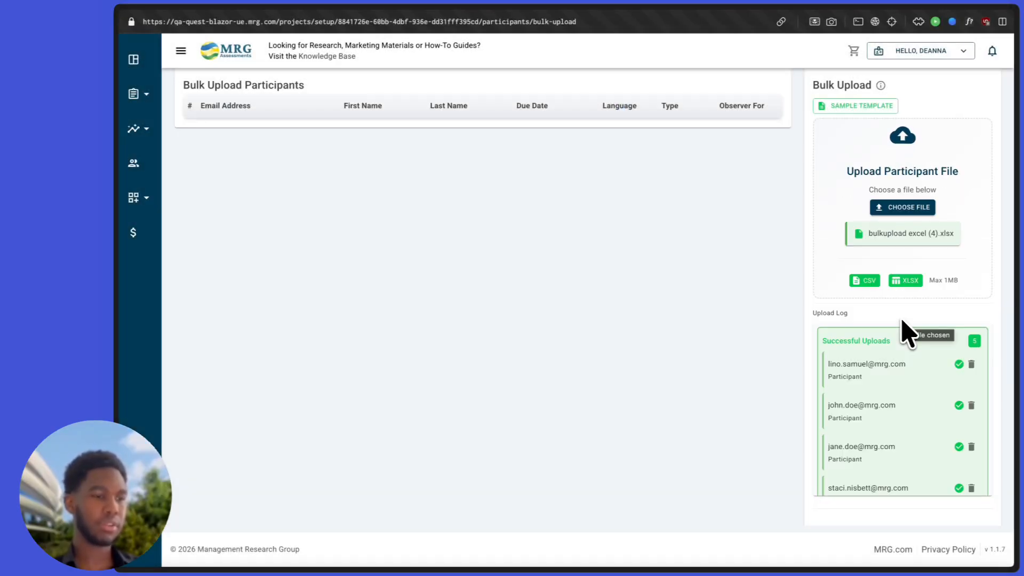
scroll(909, 406, down, 5)
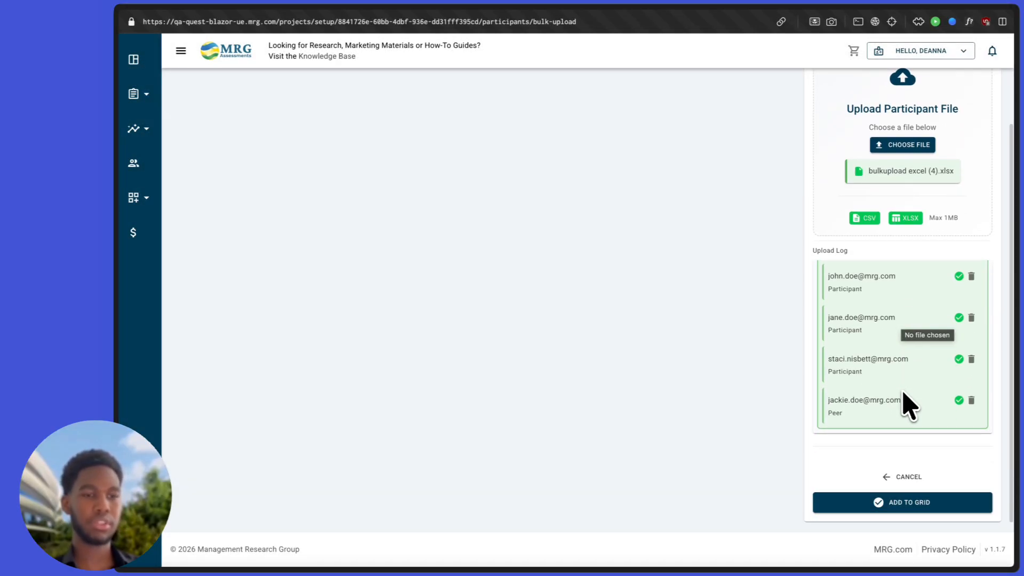
scroll(909, 406, up, 3)
scroll(909, 406, down, 3)
scroll(909, 407, up, 3)
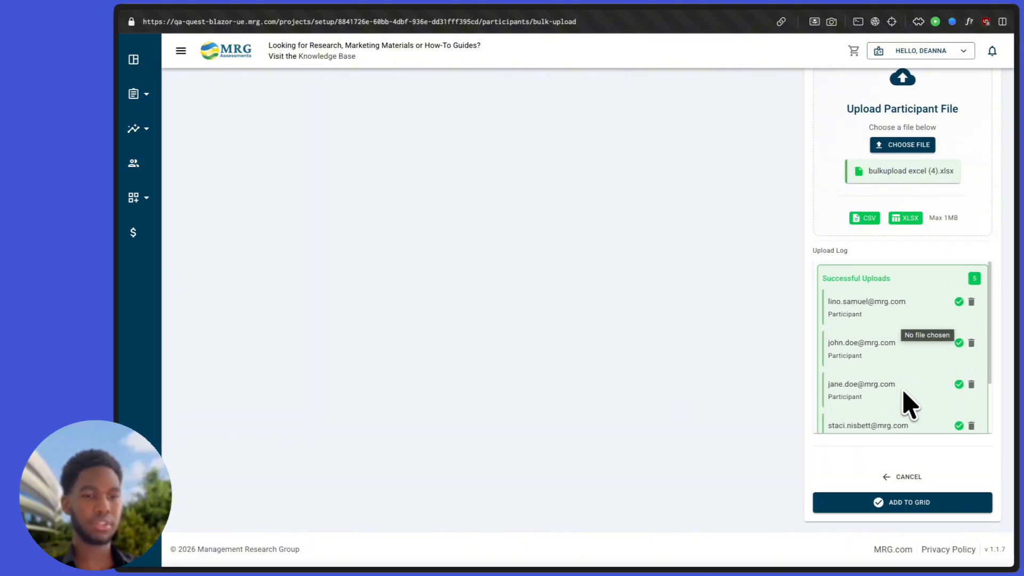
scroll(968, 395, down, 4)
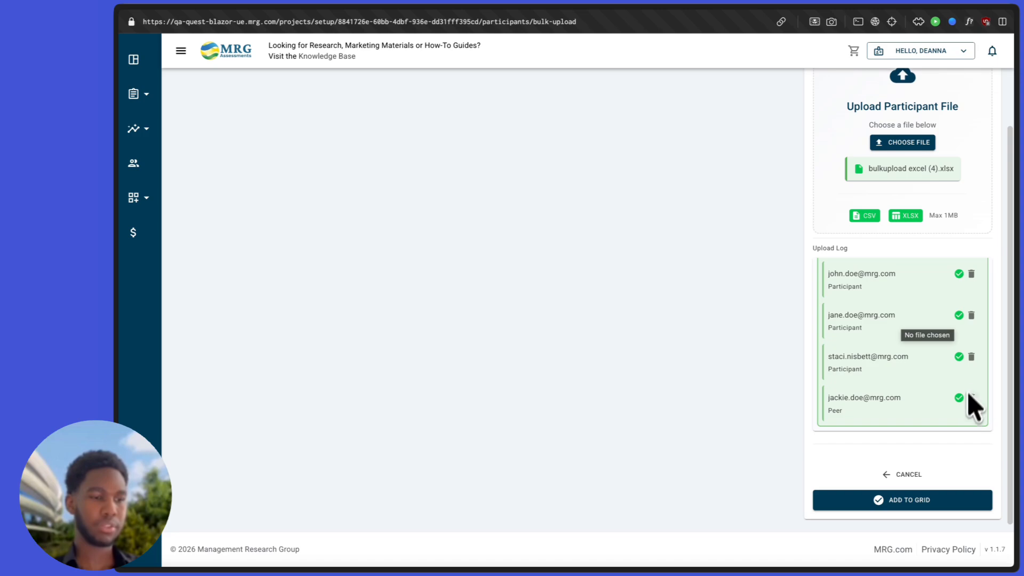
scroll(978, 372, up, 3)
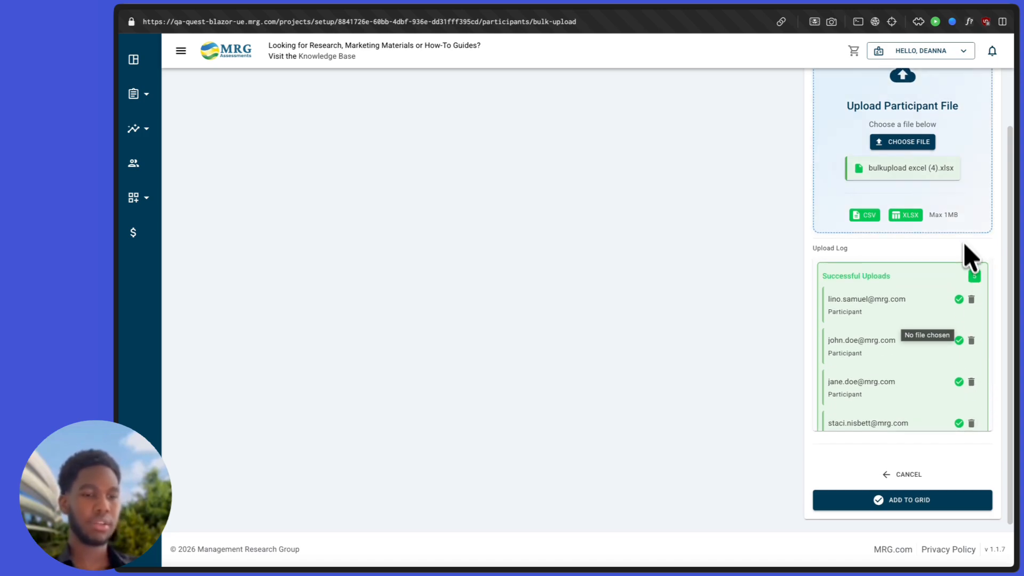
Step: Add the uploaded participants to the grid as type Participant, save them, and continue to Review
click(900, 501)
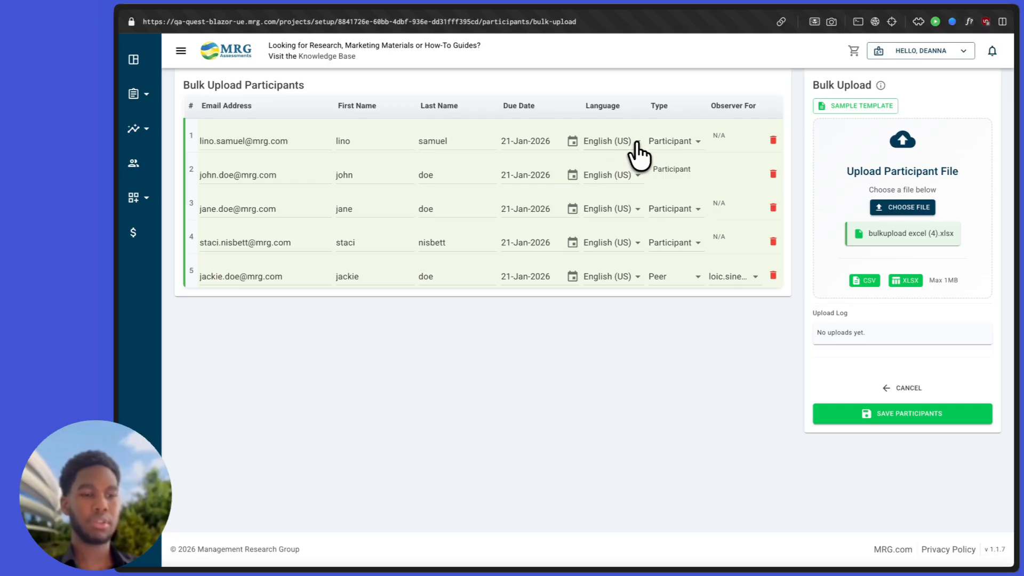
click(693, 154)
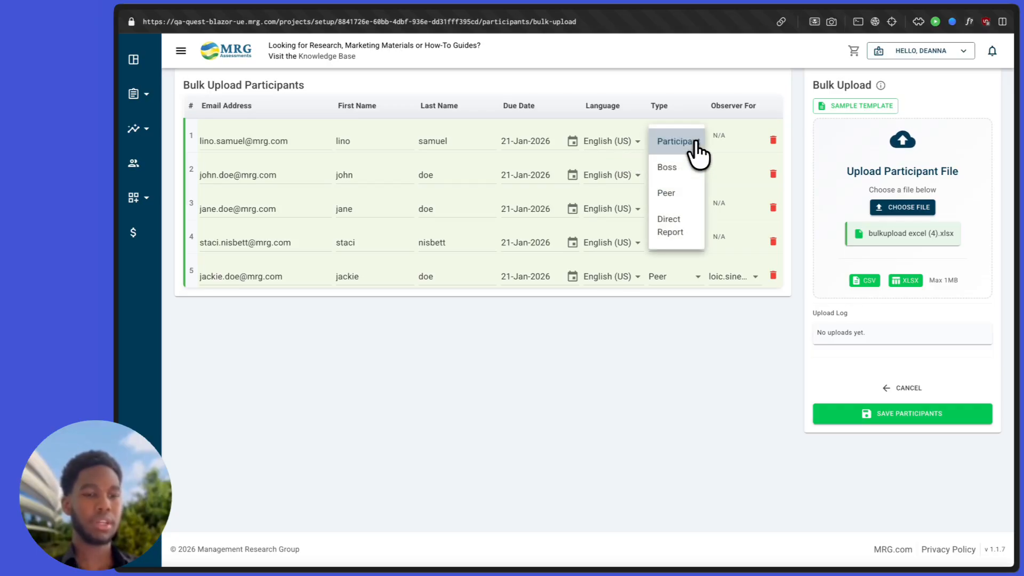
click(717, 154)
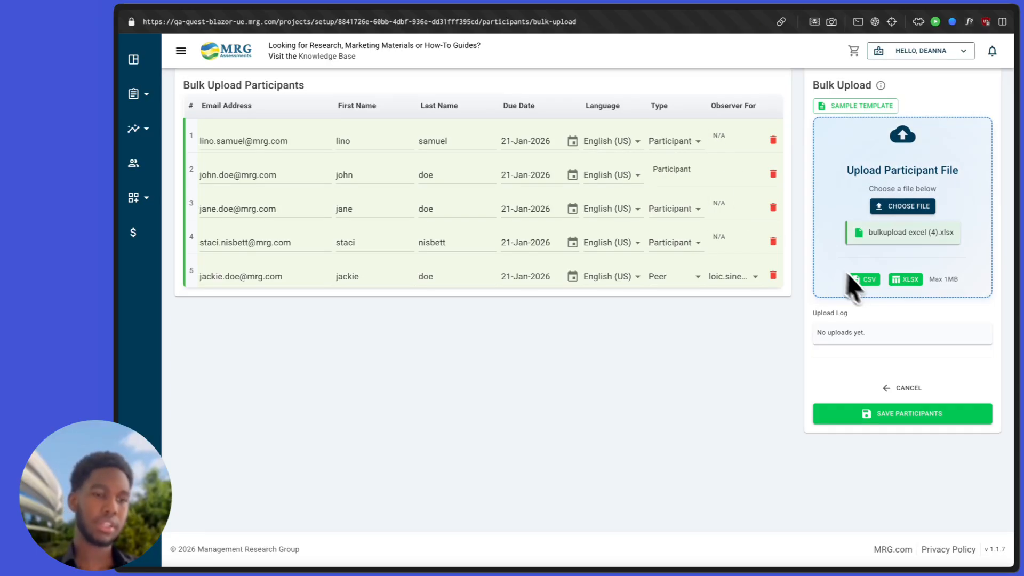
click(880, 421)
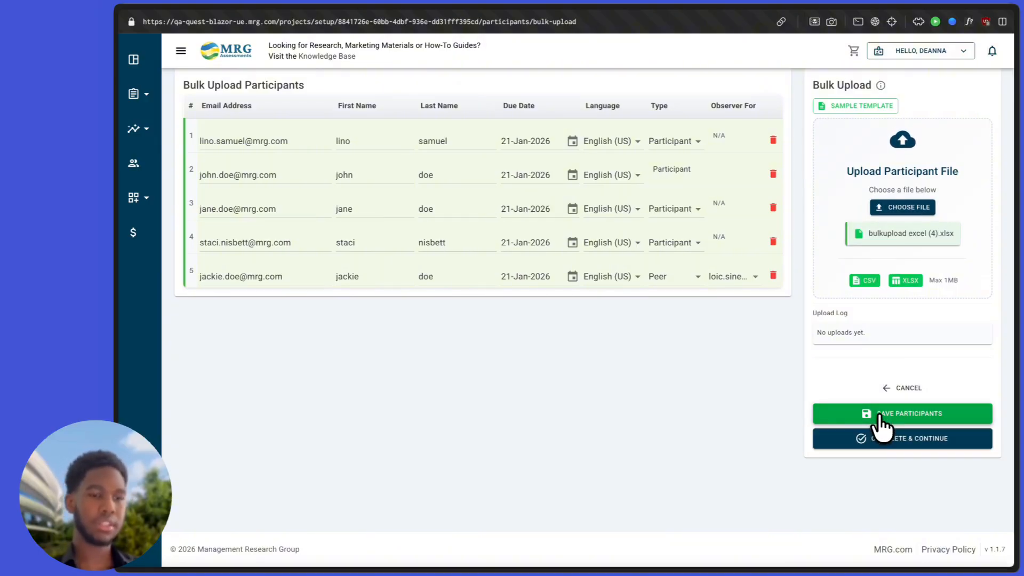
click(893, 438)
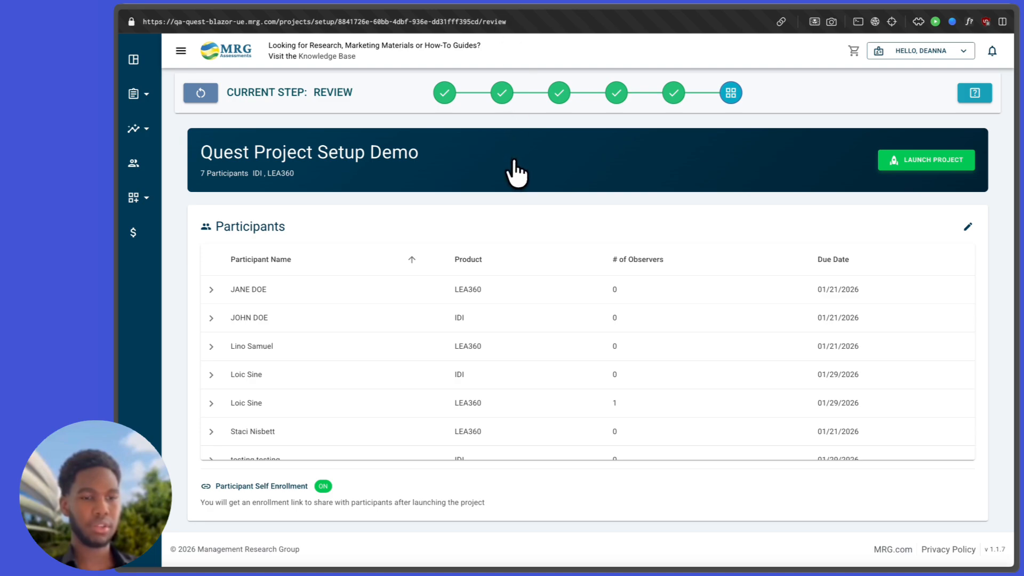
Step: Look over the Quest Project Setup Demo review summary, then start launching the project
scroll(658, 216, down, 5)
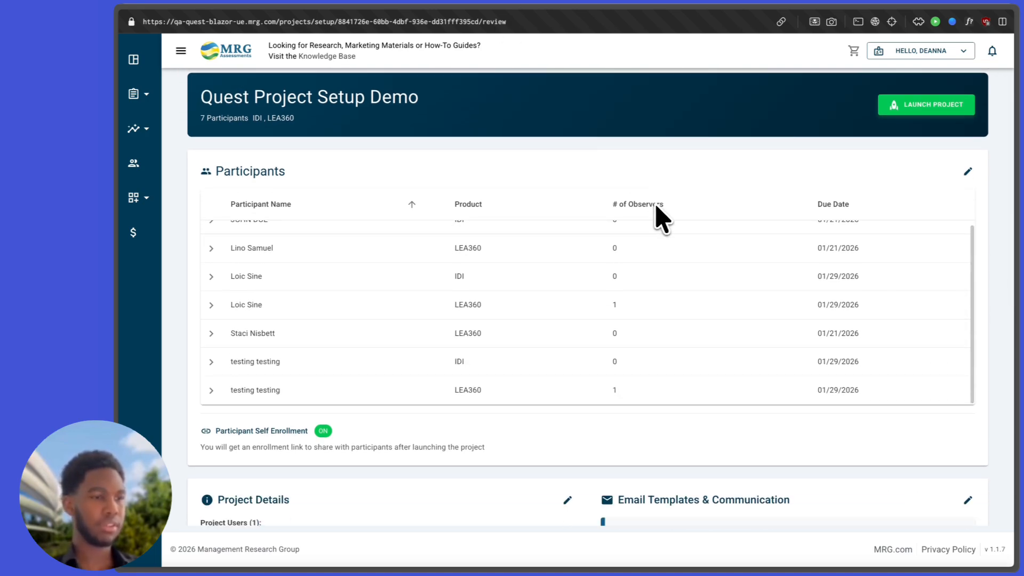
scroll(659, 219, up, 4)
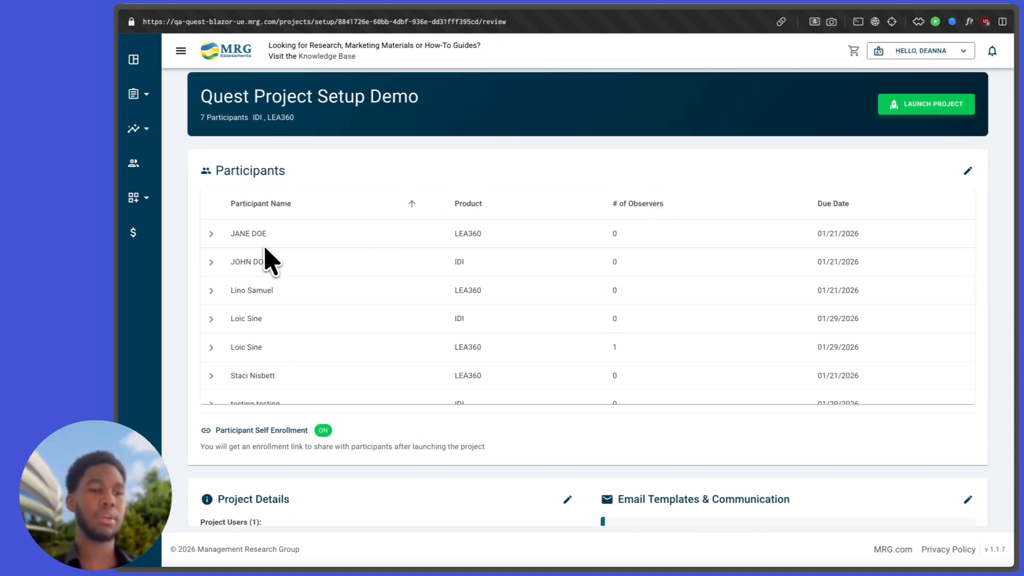
scroll(268, 259, down, 2)
scroll(379, 160, down, 2)
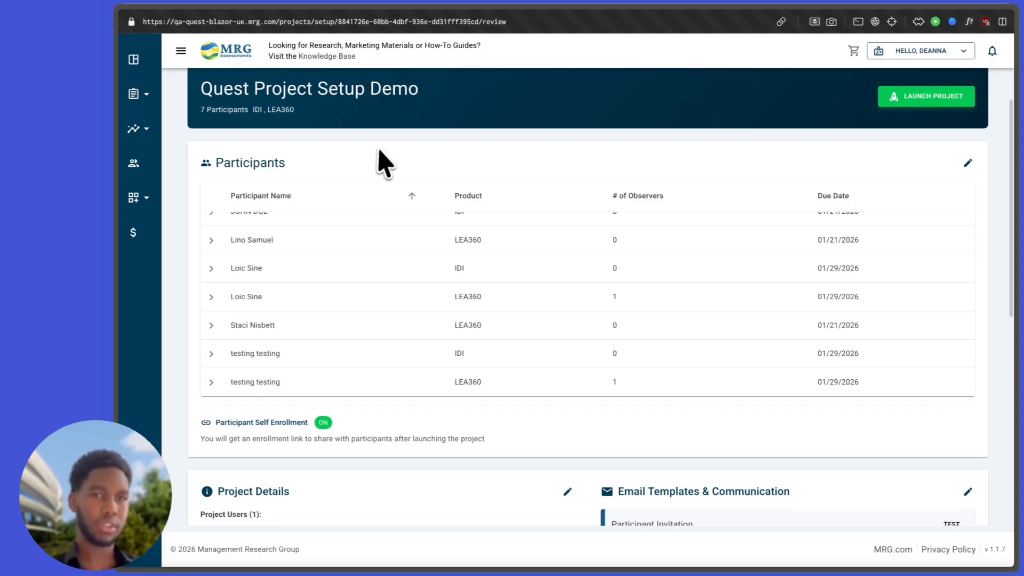
scroll(589, 144, up, 2)
scroll(592, 144, up, 3)
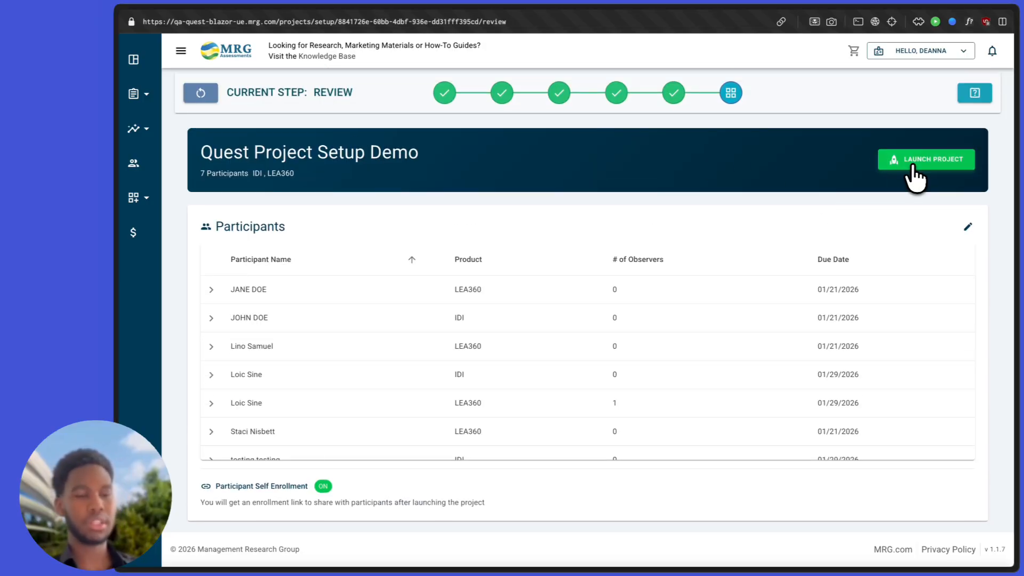
click(914, 170)
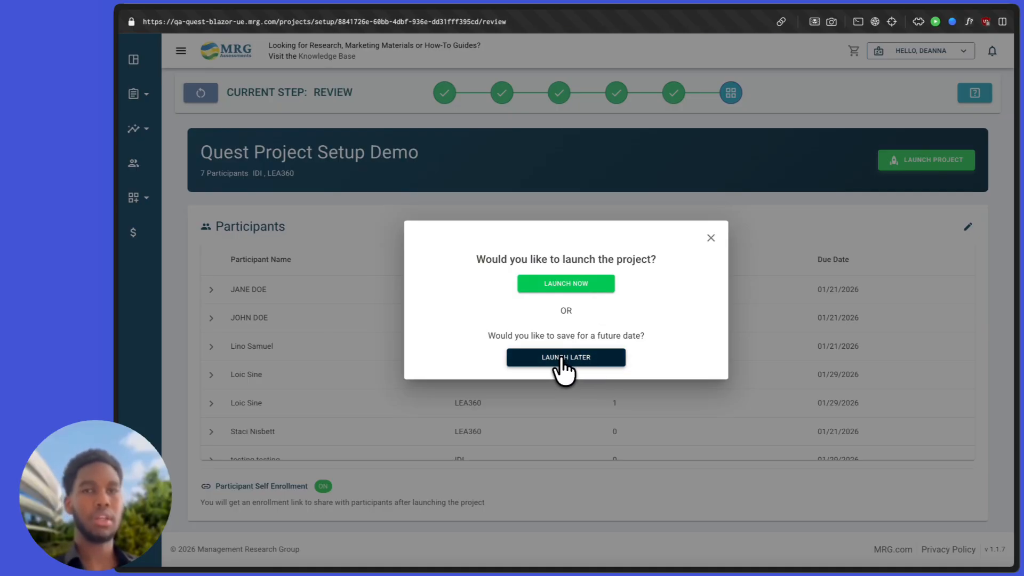
Step: Launch Quest Project Setup Demo now and look over its manage page with 10 participants
click(556, 292)
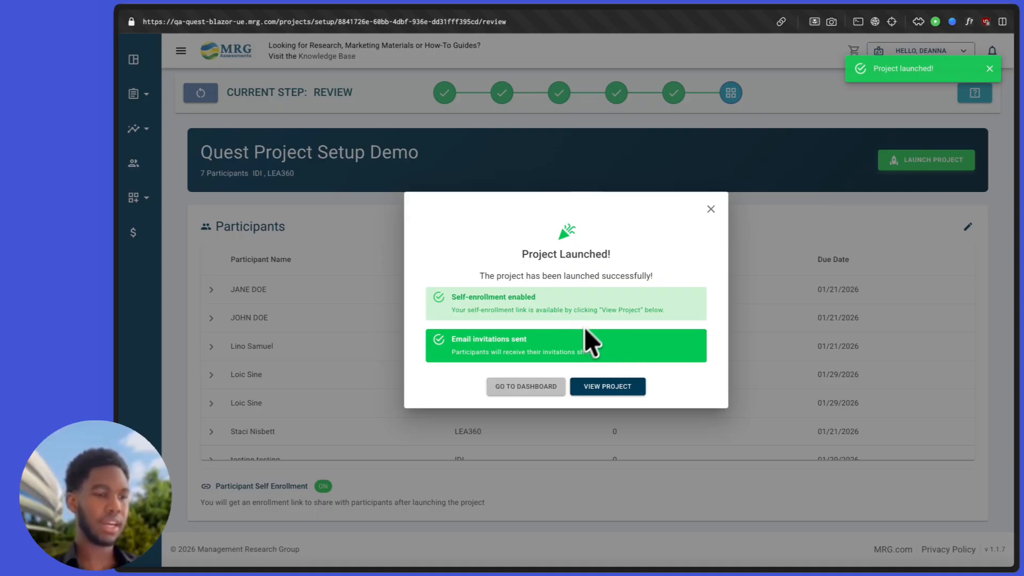
click(591, 387)
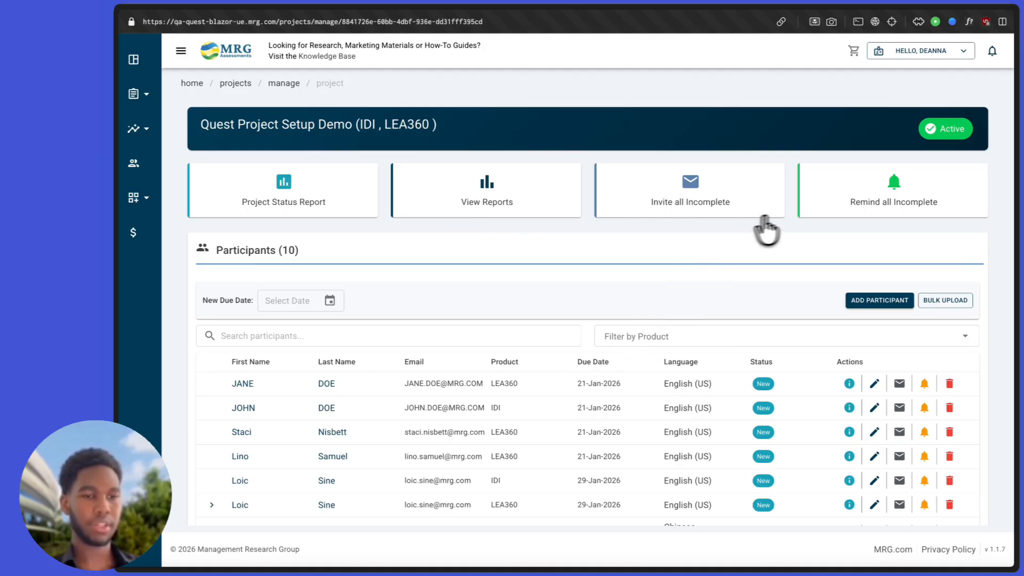
scroll(811, 257, down, 1)
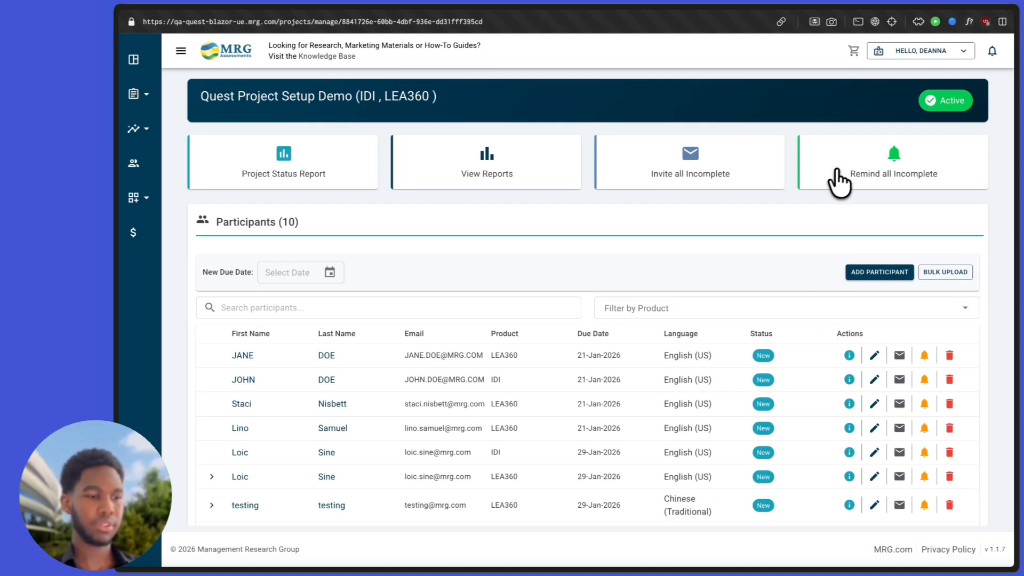
scroll(822, 313, down, 6)
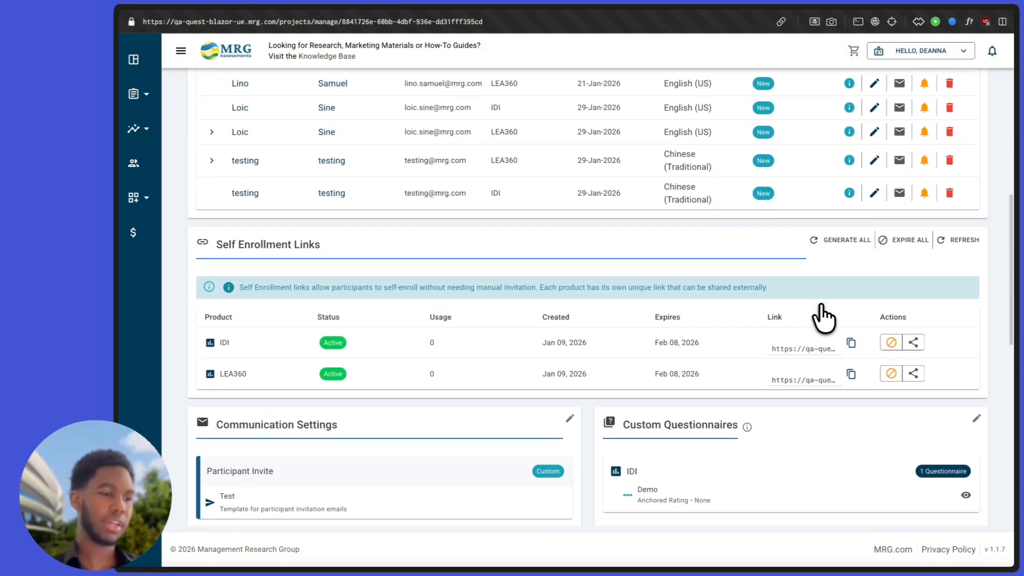
scroll(821, 315, down, 2)
scroll(798, 397, down, 2)
scroll(794, 397, up, 10)
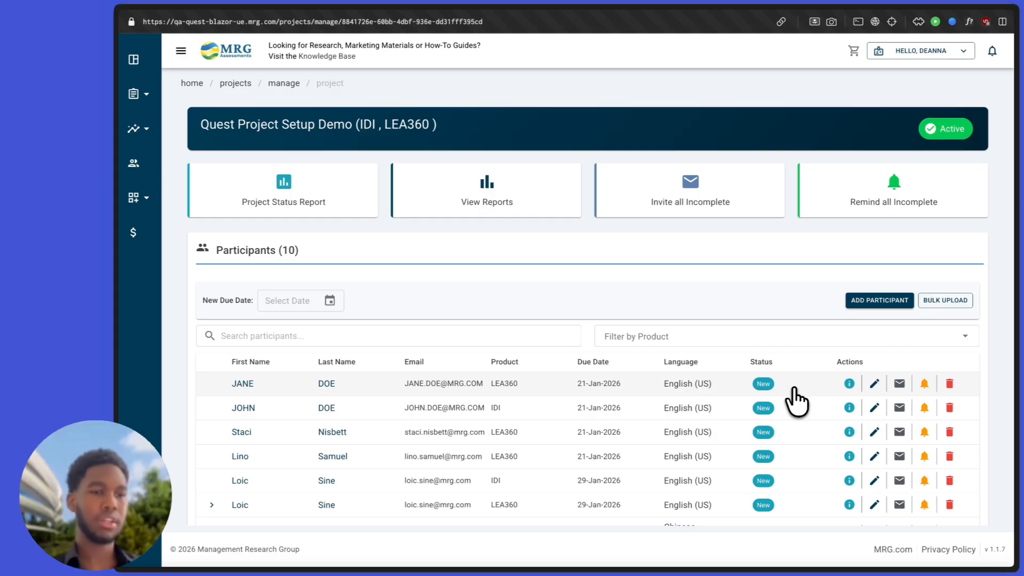
scroll(745, 316, down, 15)
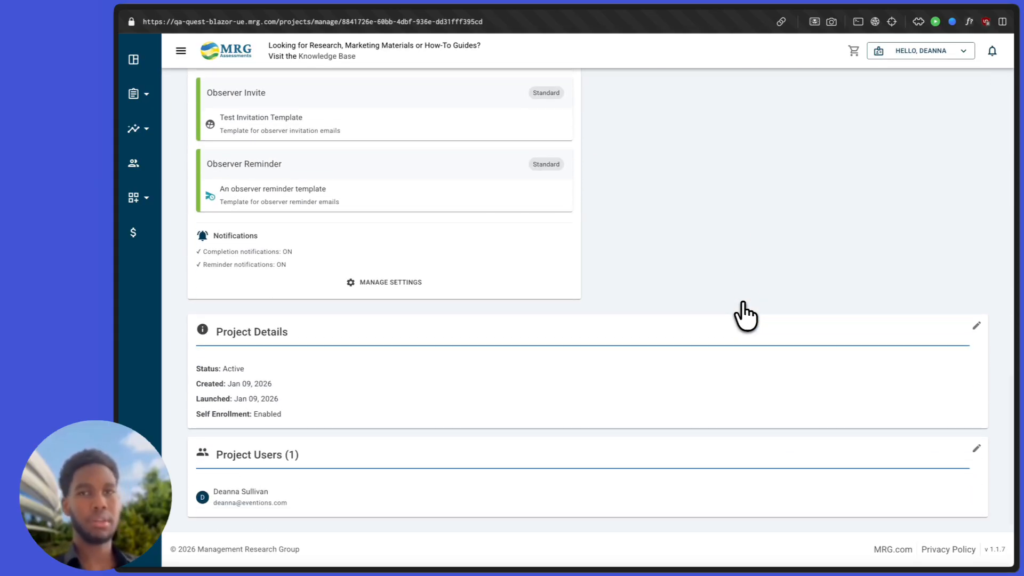
scroll(745, 316, up, 15)
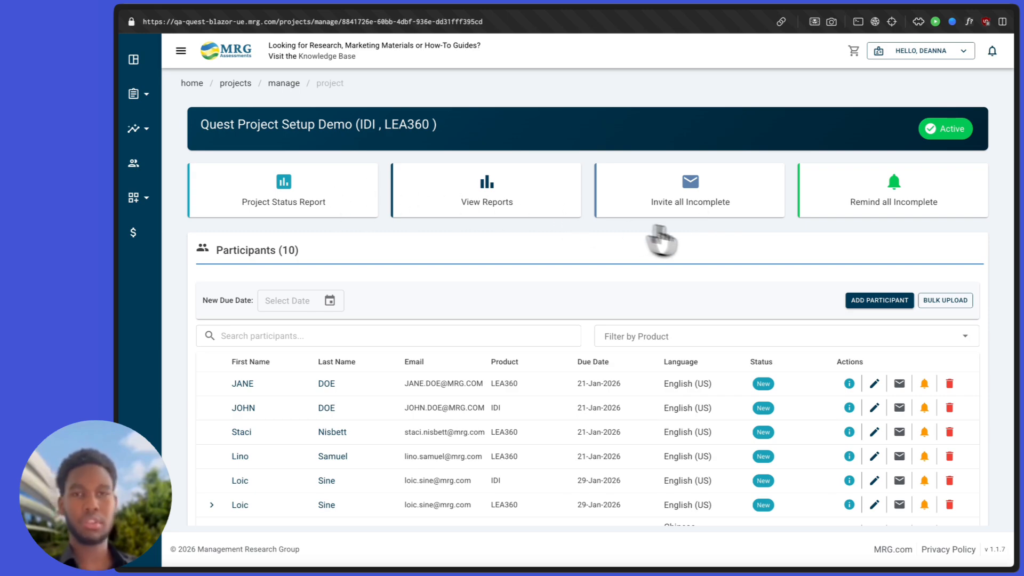
triple_click(328, 126)
click(368, 128)
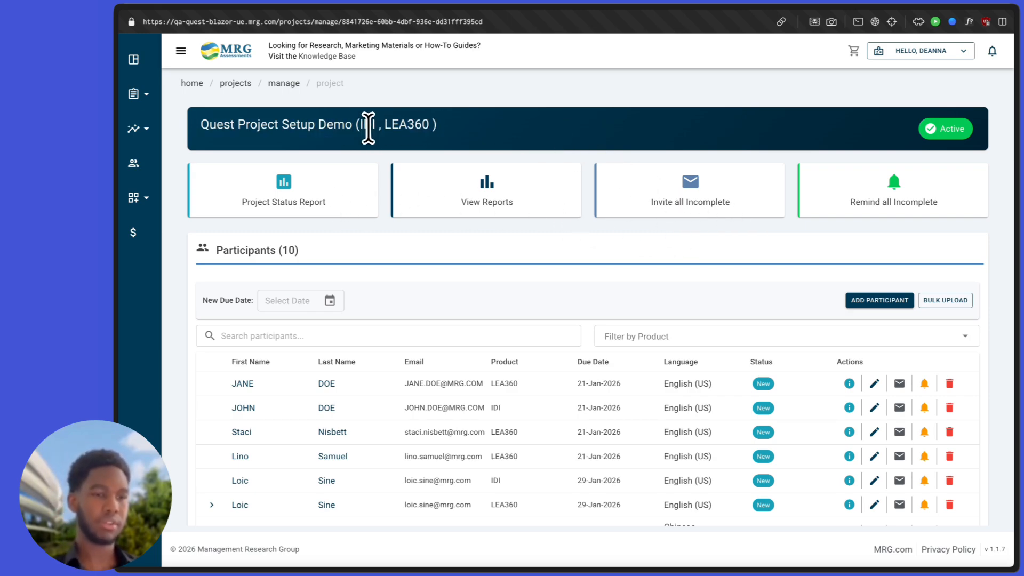
double_click(398, 124)
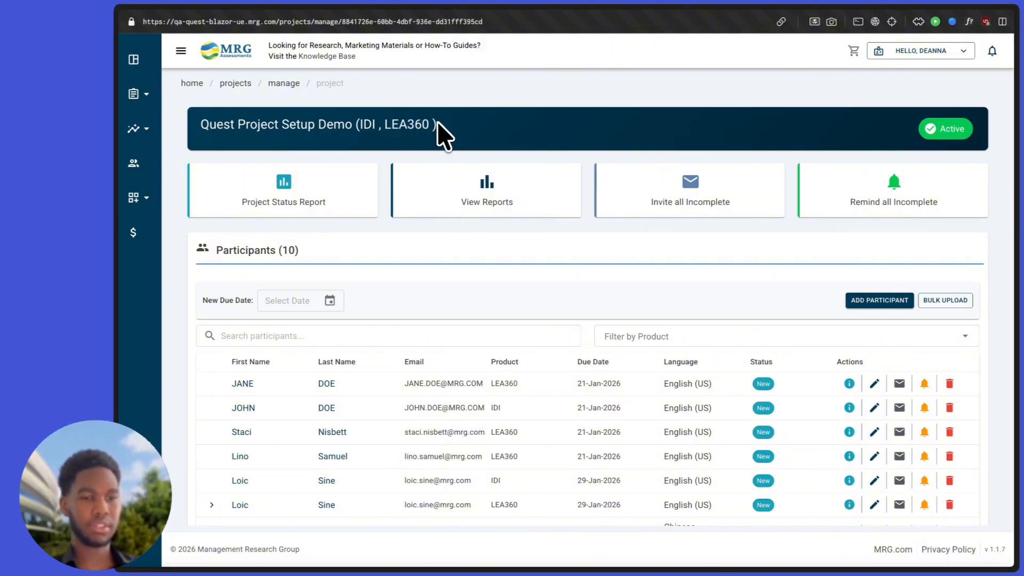
click(948, 131)
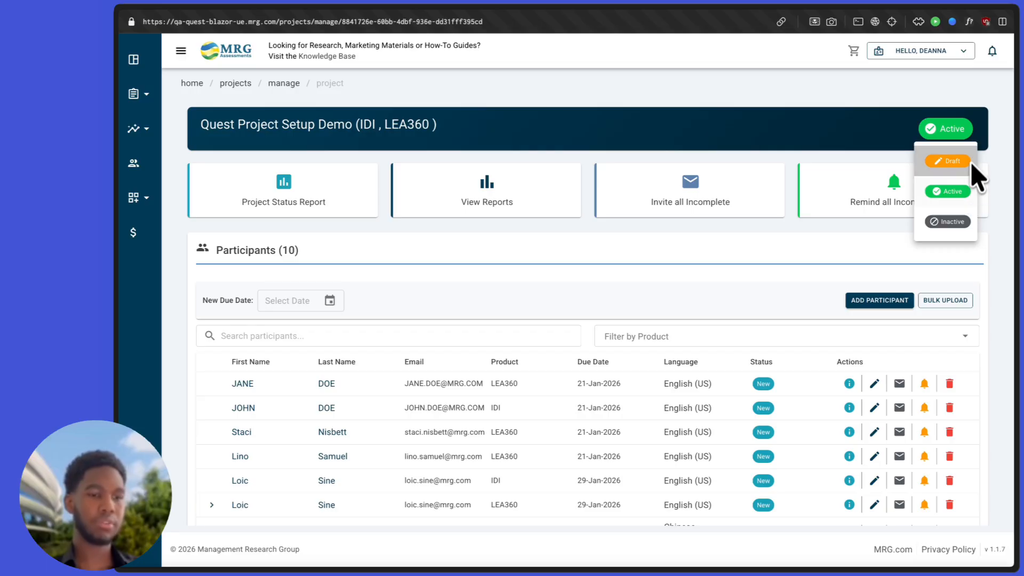
click(962, 134)
scroll(777, 235, down, 2)
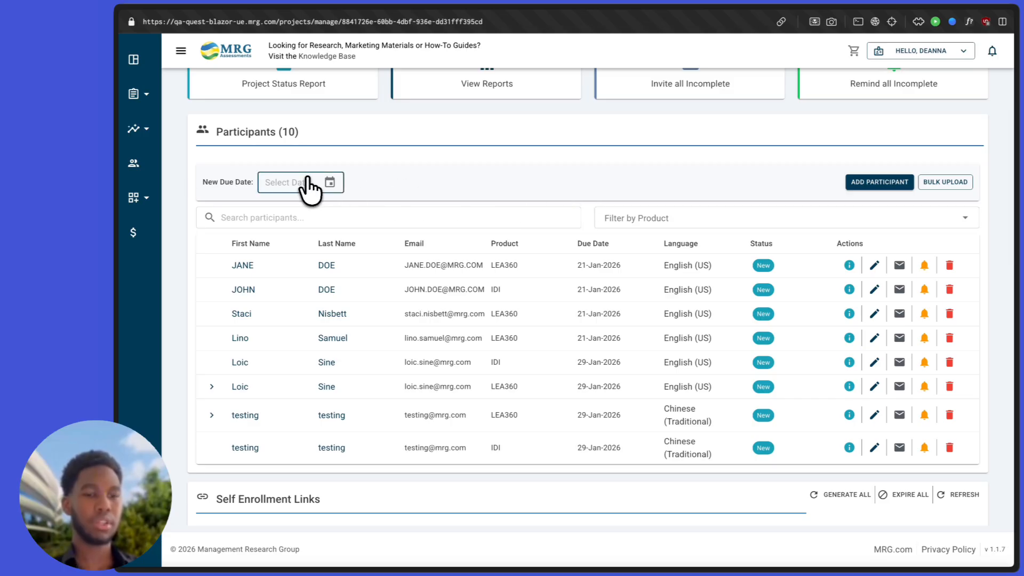
Step: Check the New Due Date calendar, then view the first participant's LEA360 questionnaire status details
click(331, 182)
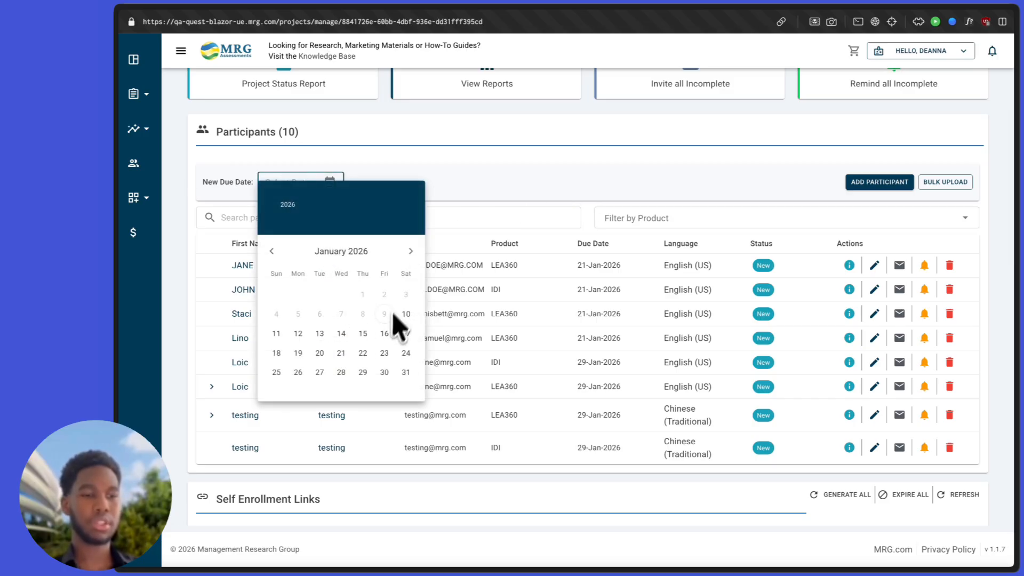
click(331, 178)
click(329, 177)
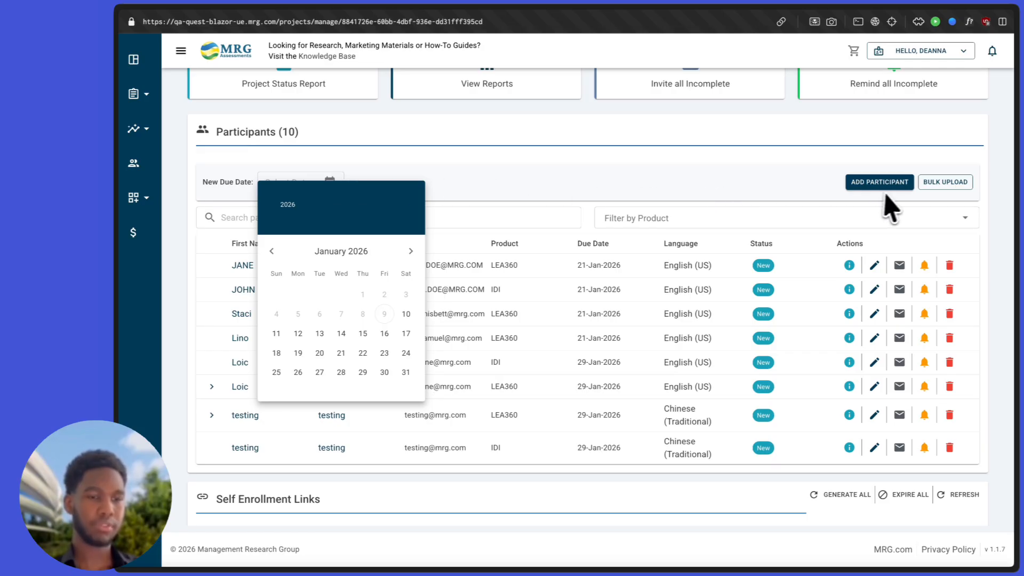
click(905, 184)
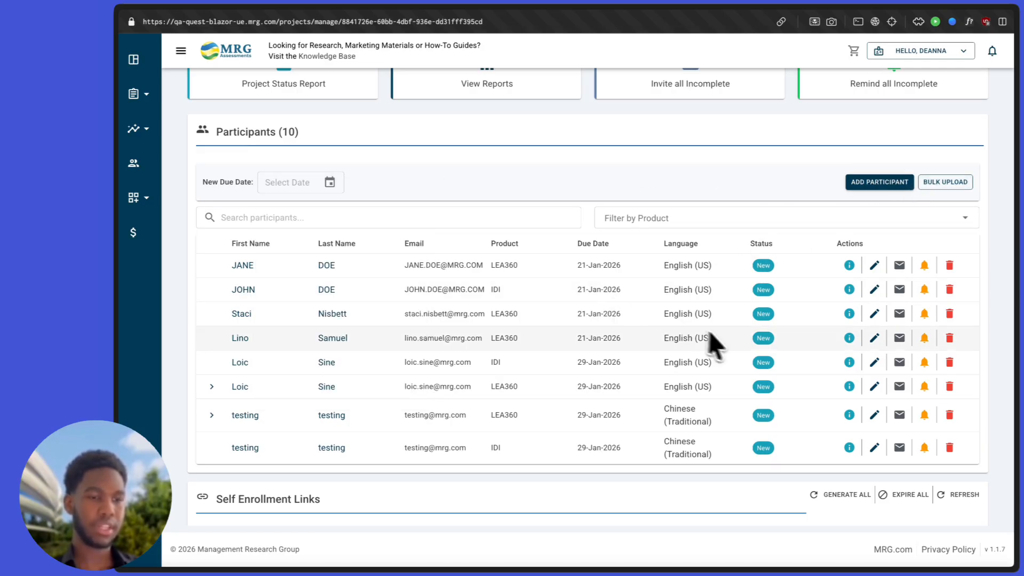
click(763, 265)
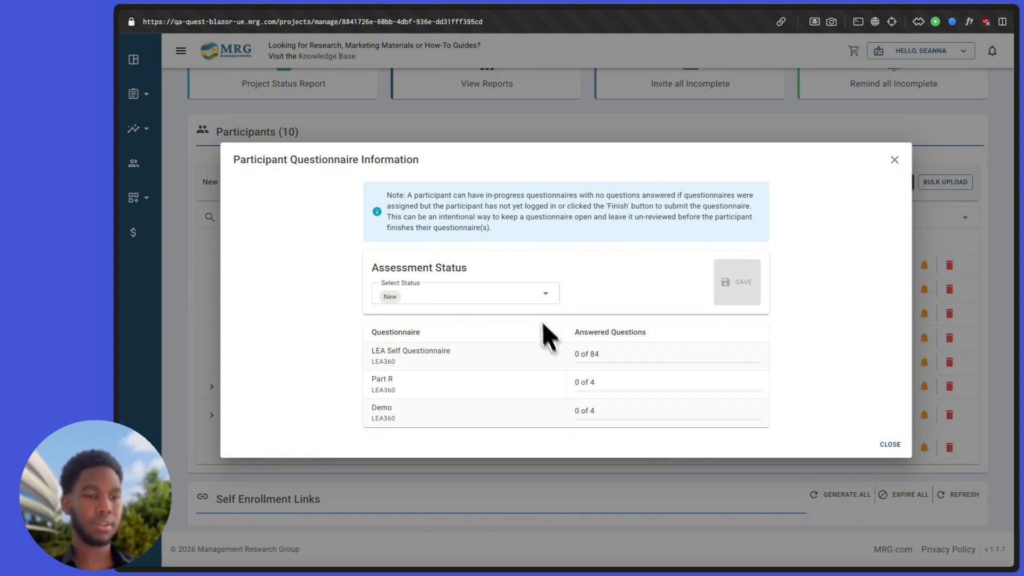
click(536, 307)
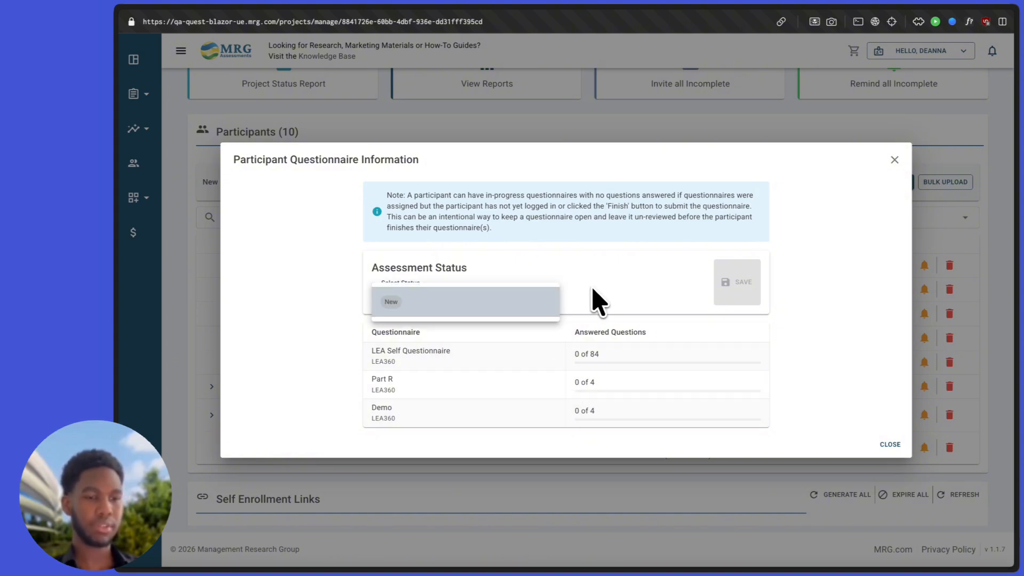
click(596, 300)
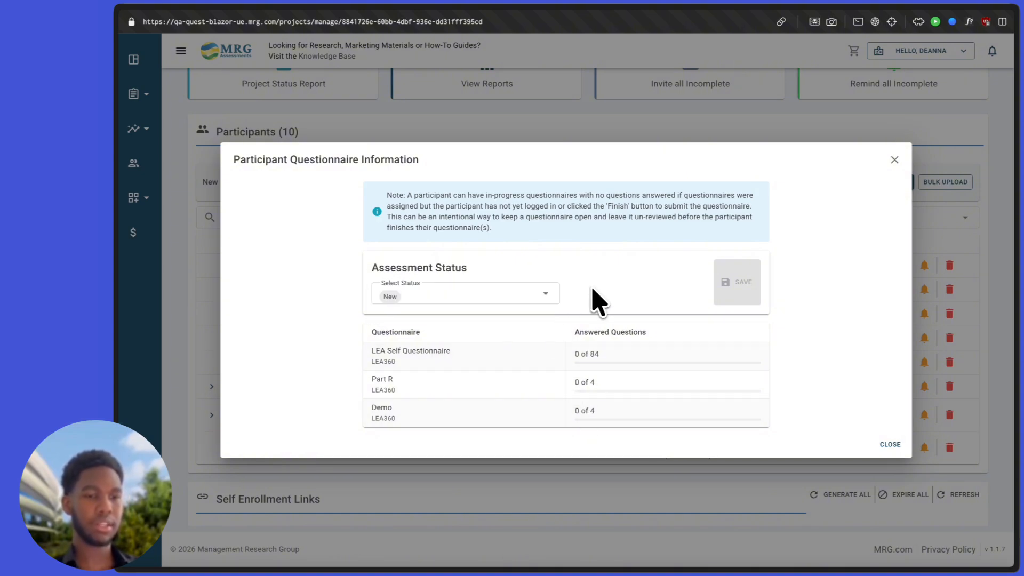
click(890, 445)
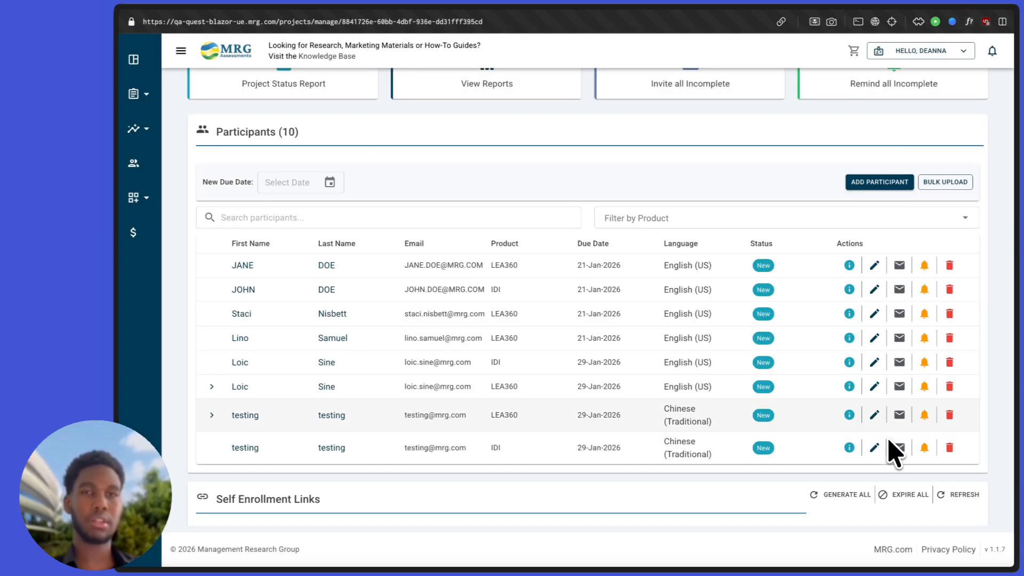
click(849, 265)
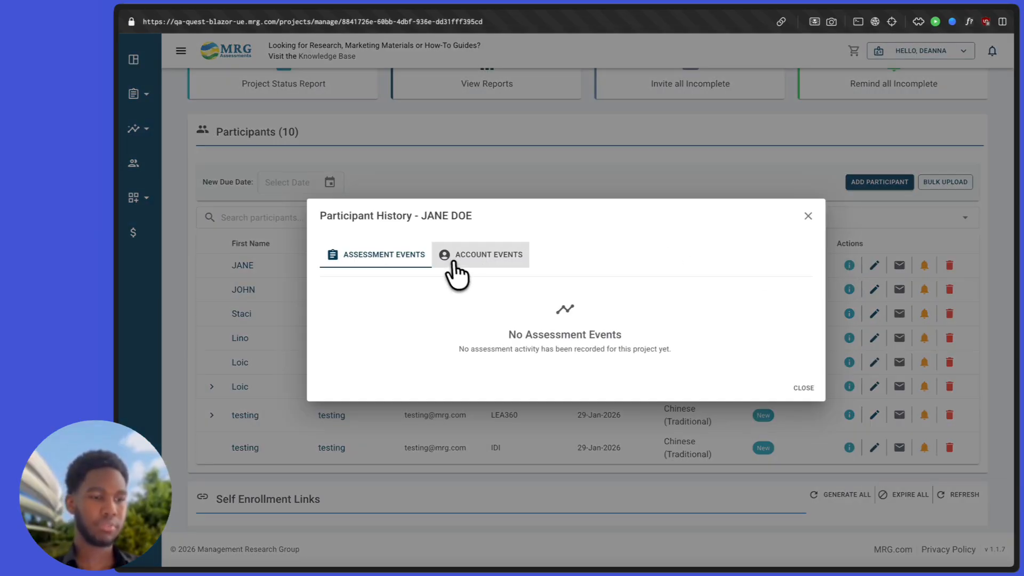
click(463, 257)
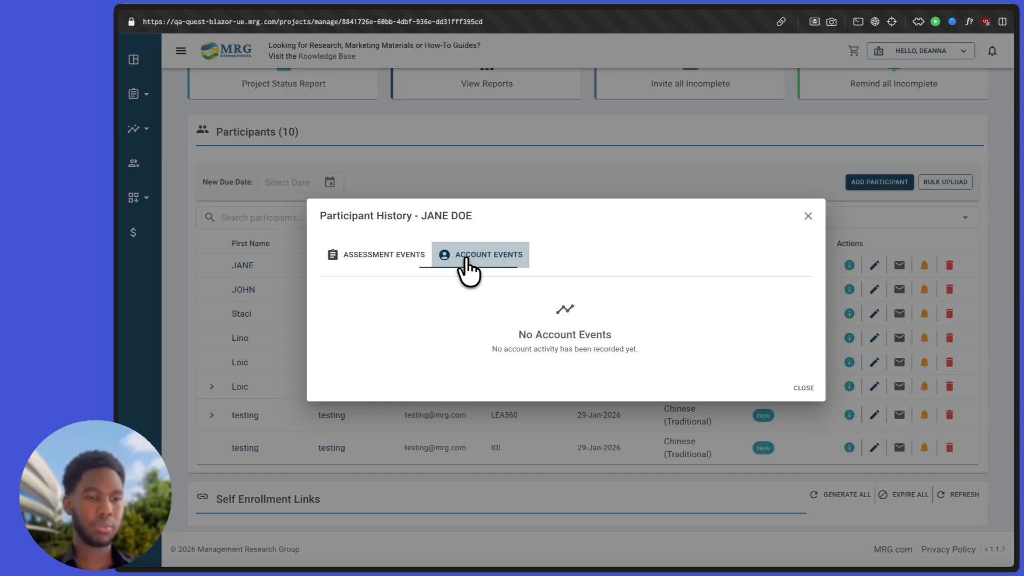
click(413, 259)
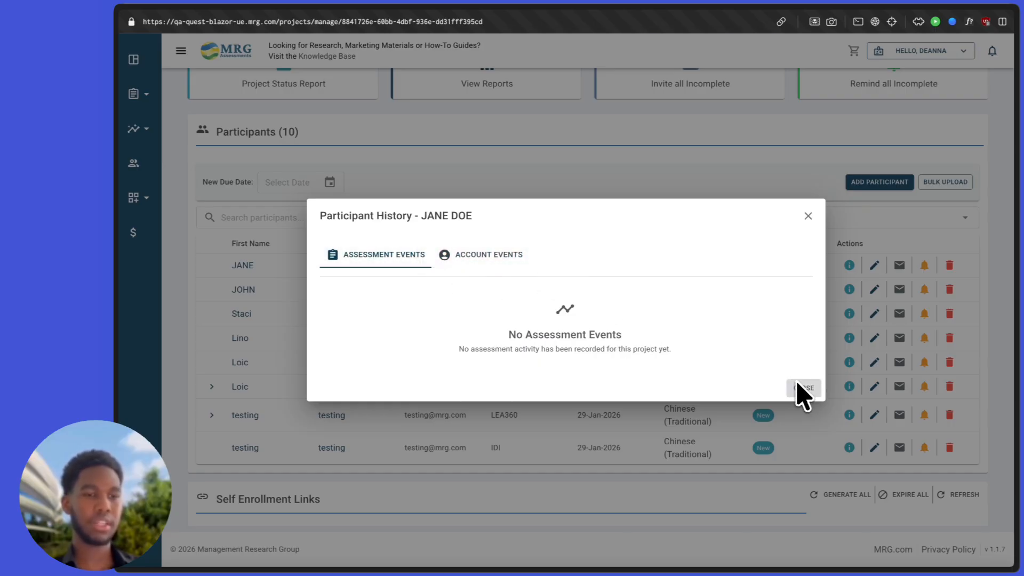
click(501, 259)
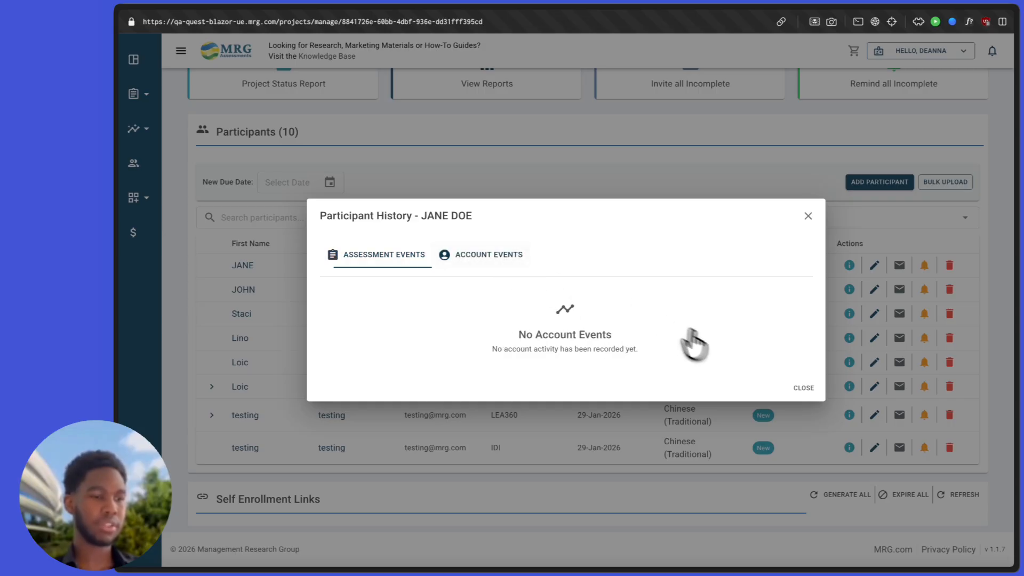
click(808, 395)
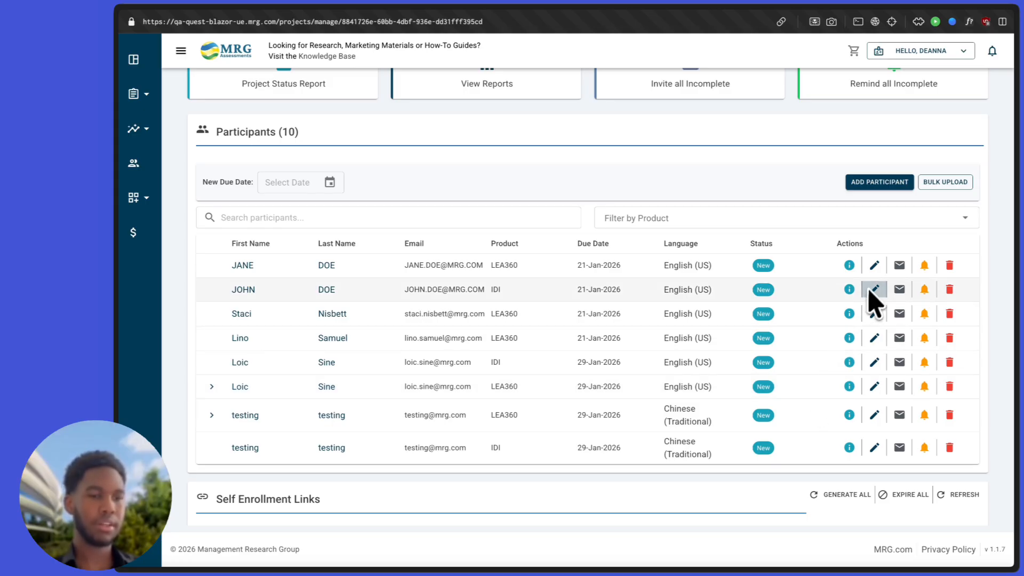
Step: Make the first participant's due date editable, then move down toward the self-enrollment links
click(898, 274)
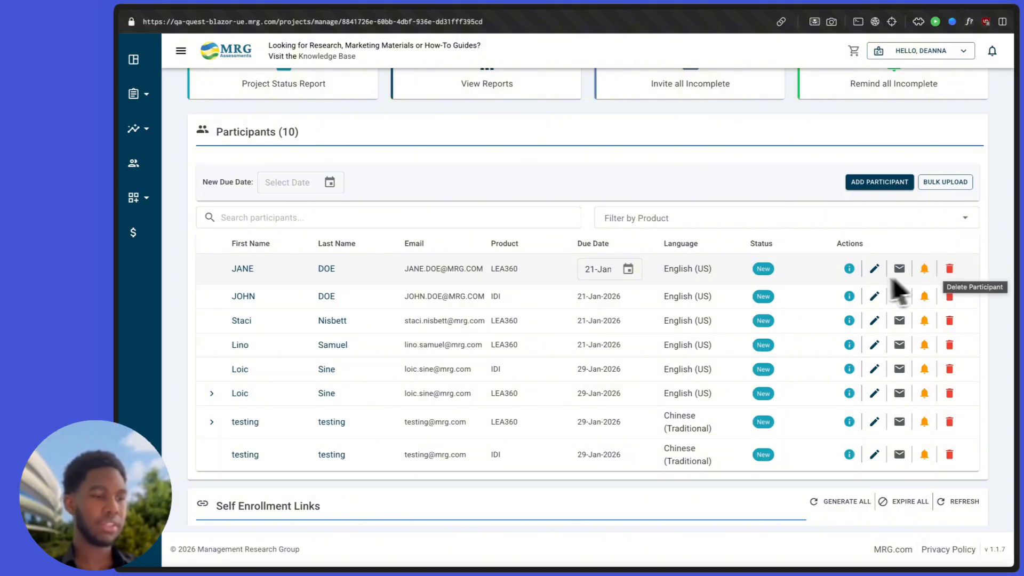
scroll(864, 279, down, 1)
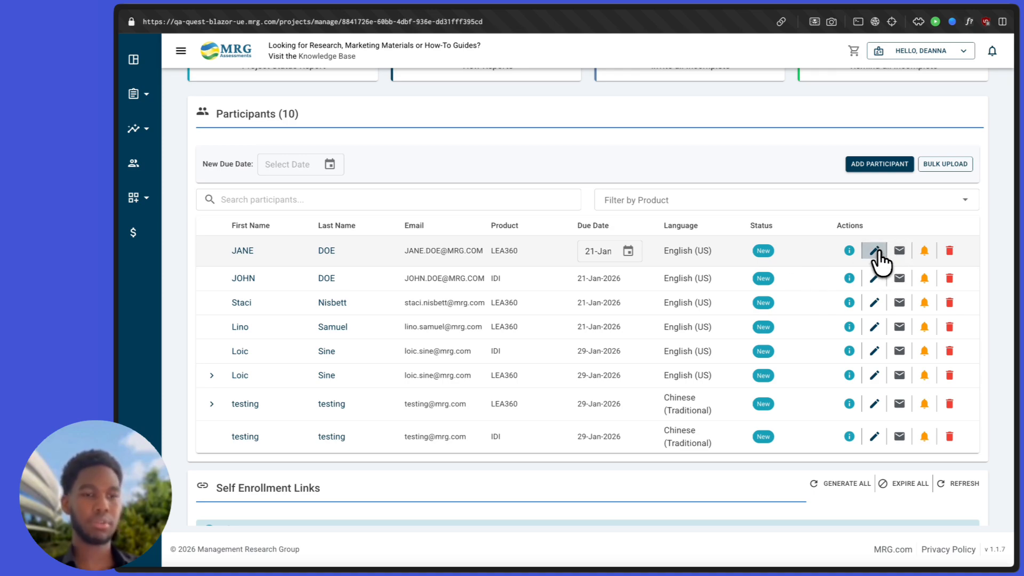
scroll(761, 297, down, 2)
Step: In Self Enrollment Links, copy the IDI product's self-enrollment link to the clipboard
scroll(760, 314, down, 5)
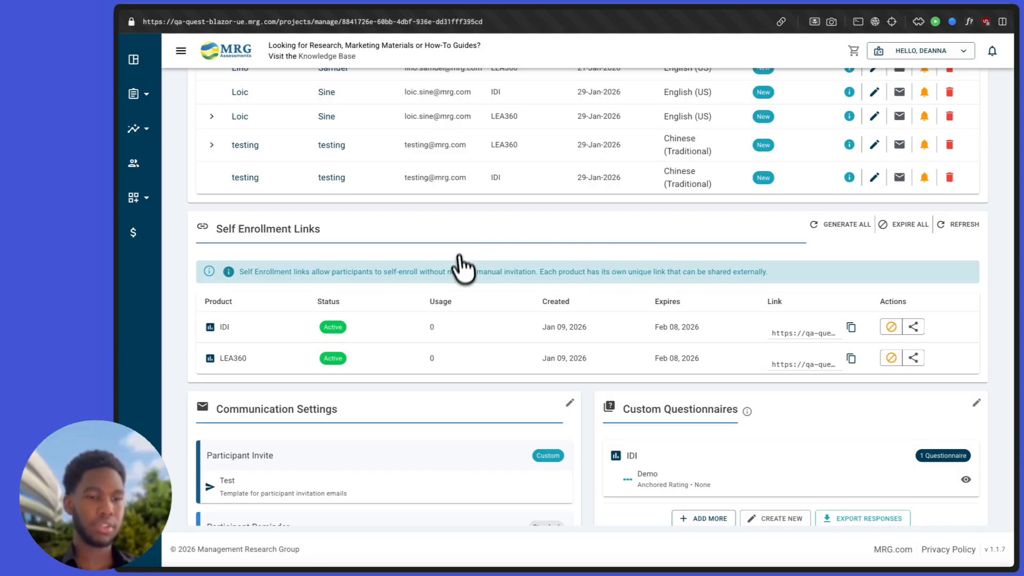
triple_click(251, 229)
click(367, 247)
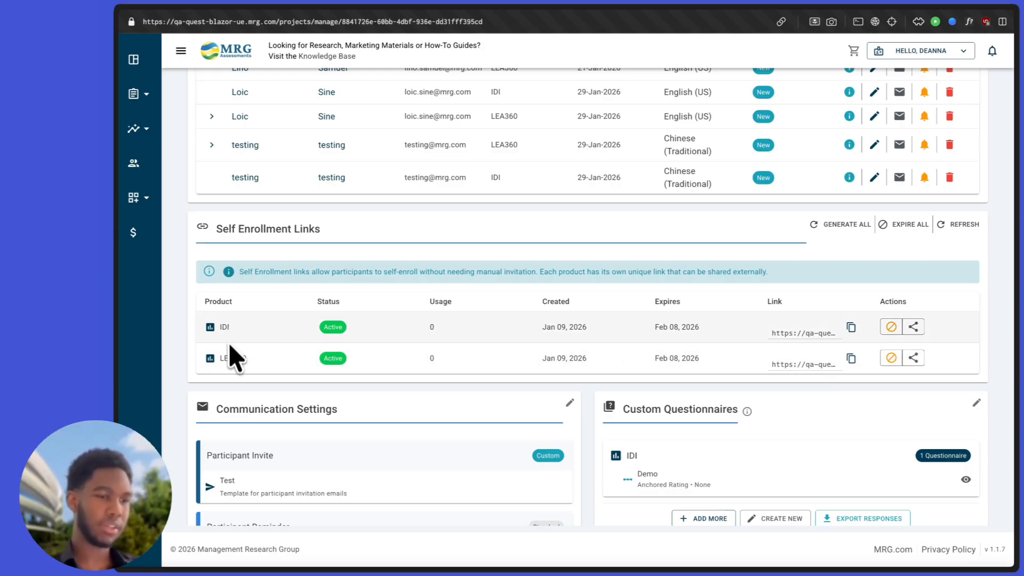
double_click(229, 357)
click(243, 357)
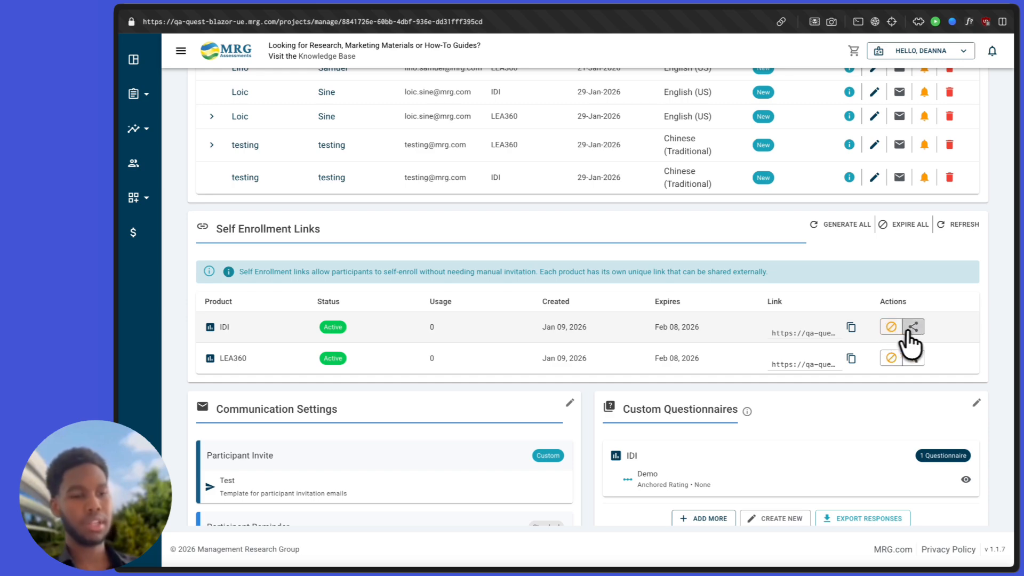
click(911, 329)
scroll(914, 352, down, 1)
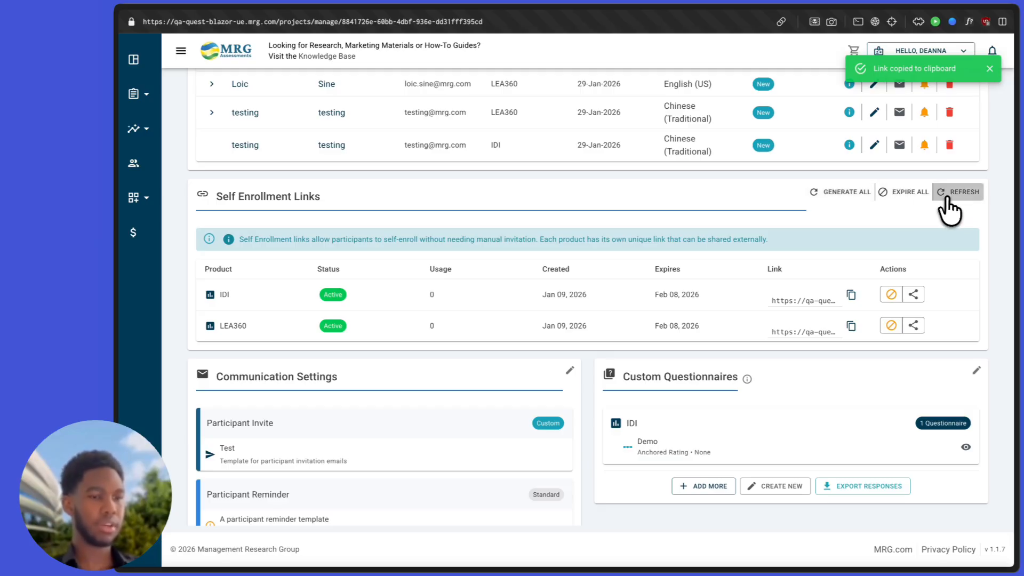
Step: Look through the communication templates and notification settings in Communication Settings
scroll(916, 265, down, 4)
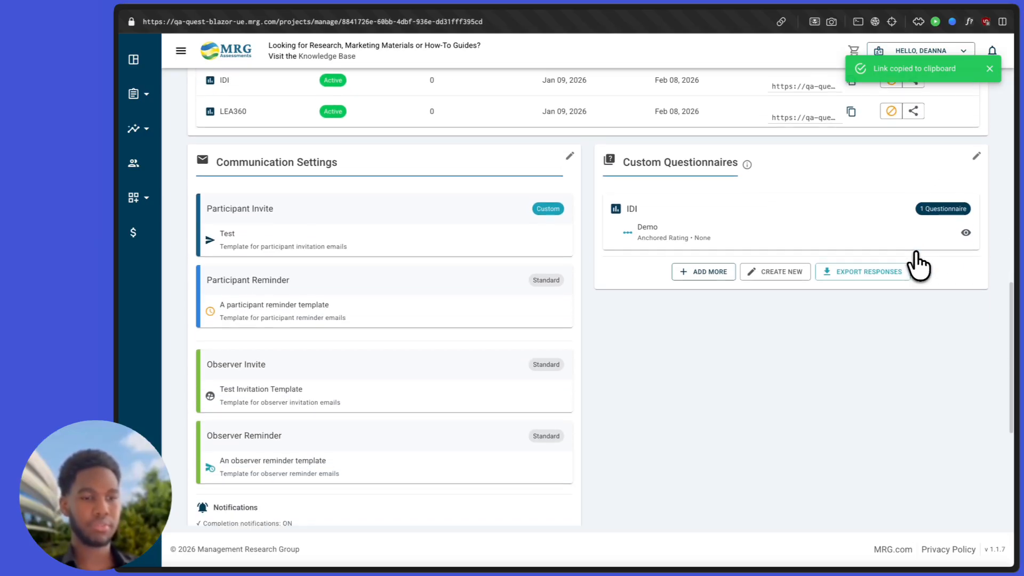
scroll(916, 264, up, 4)
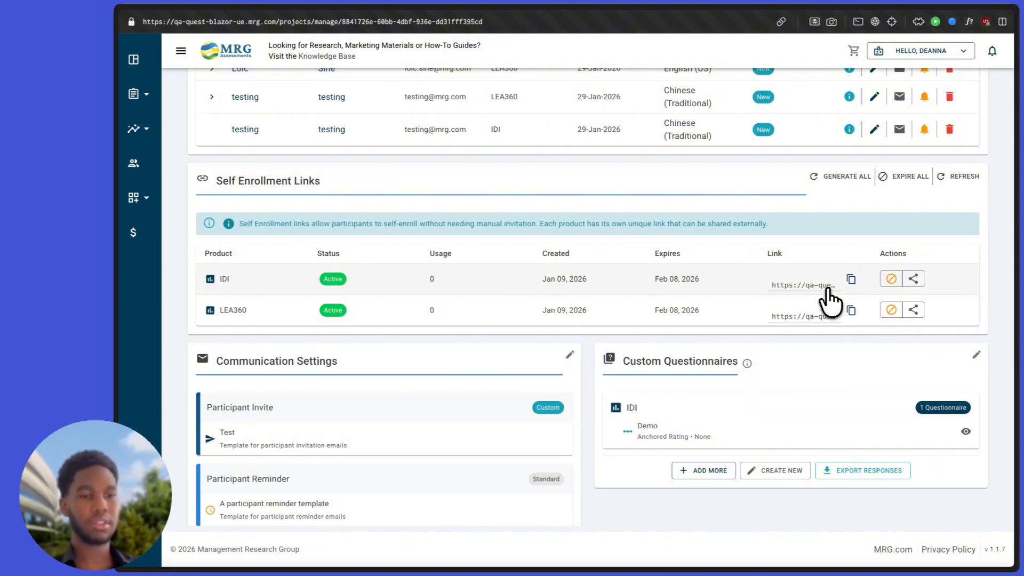
scroll(829, 301, down, 2)
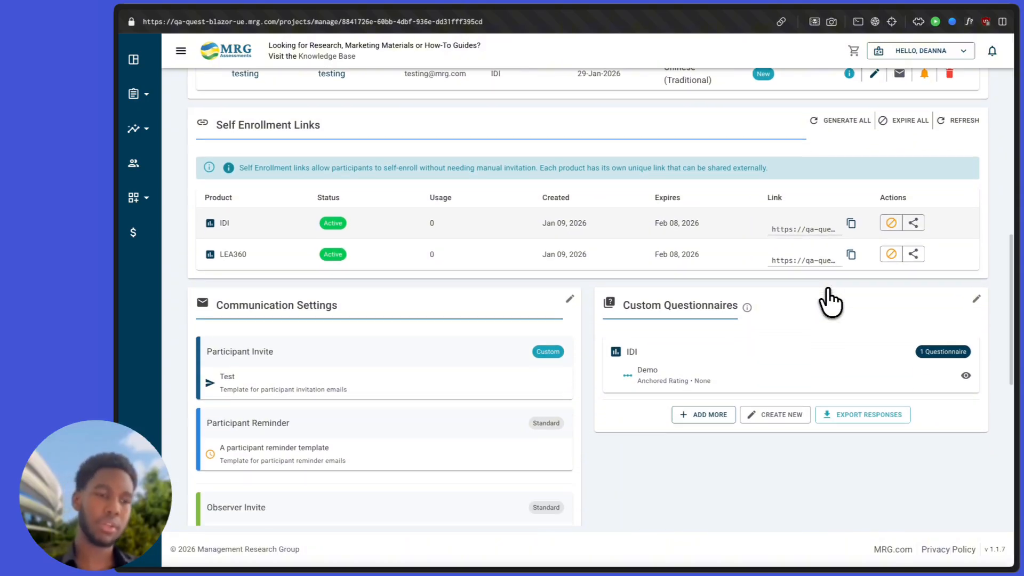
scroll(829, 301, up, 2)
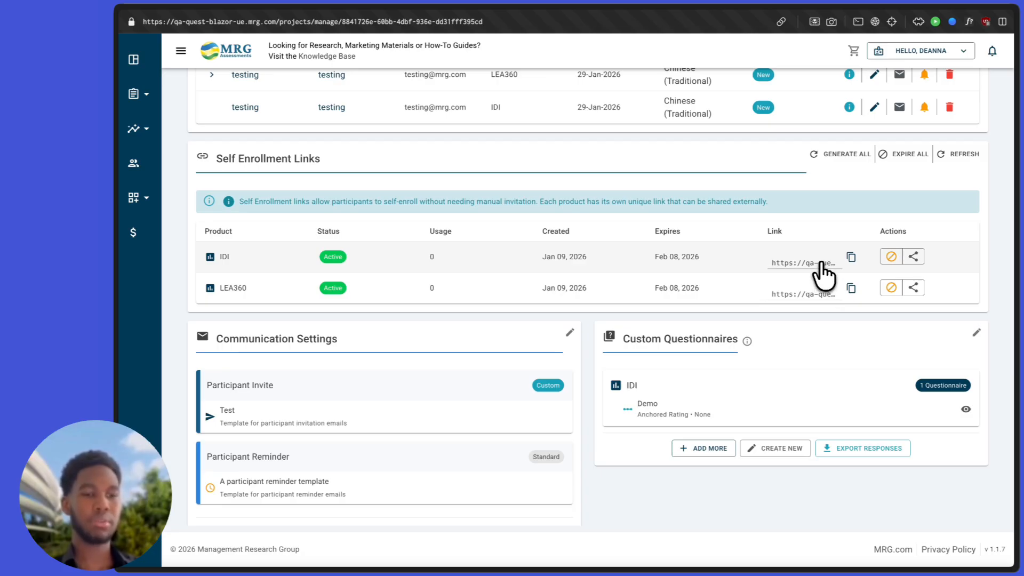
scroll(824, 273, up, 1)
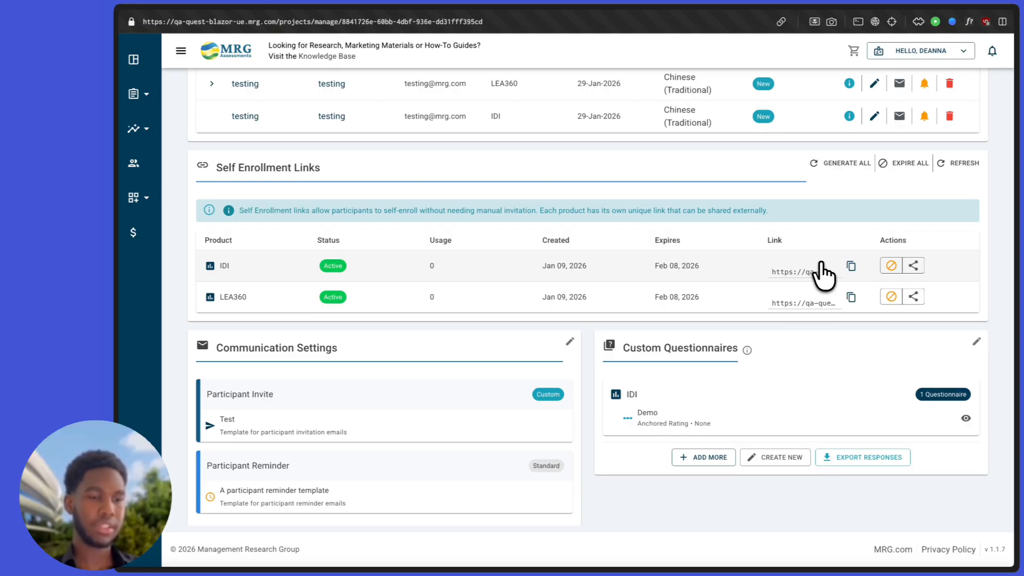
scroll(777, 286, down, 4)
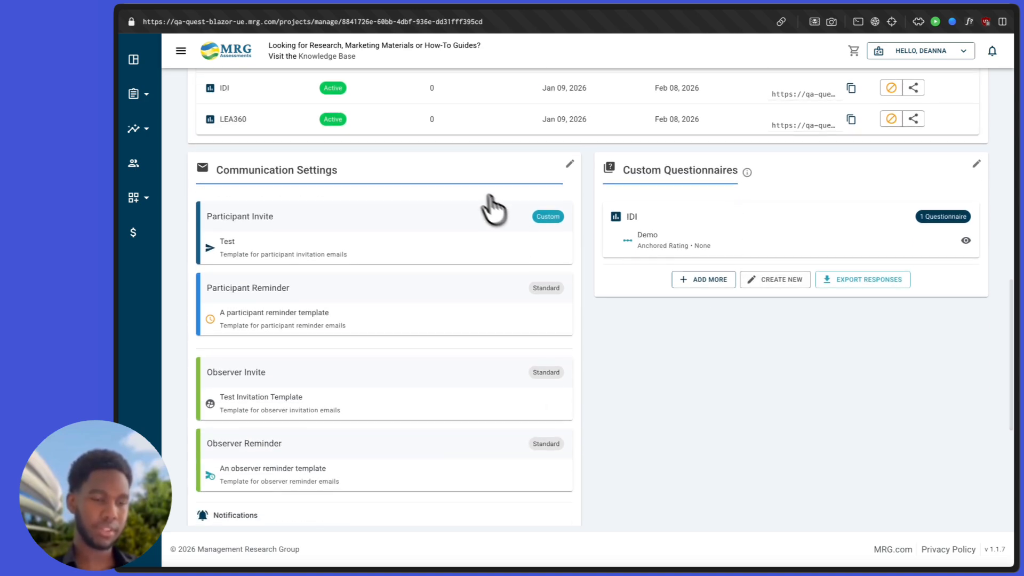
scroll(491, 210, down, 1)
Step: Highlight the Communication Settings heading, then bring Project Details and Project Users into view
triple_click(333, 148)
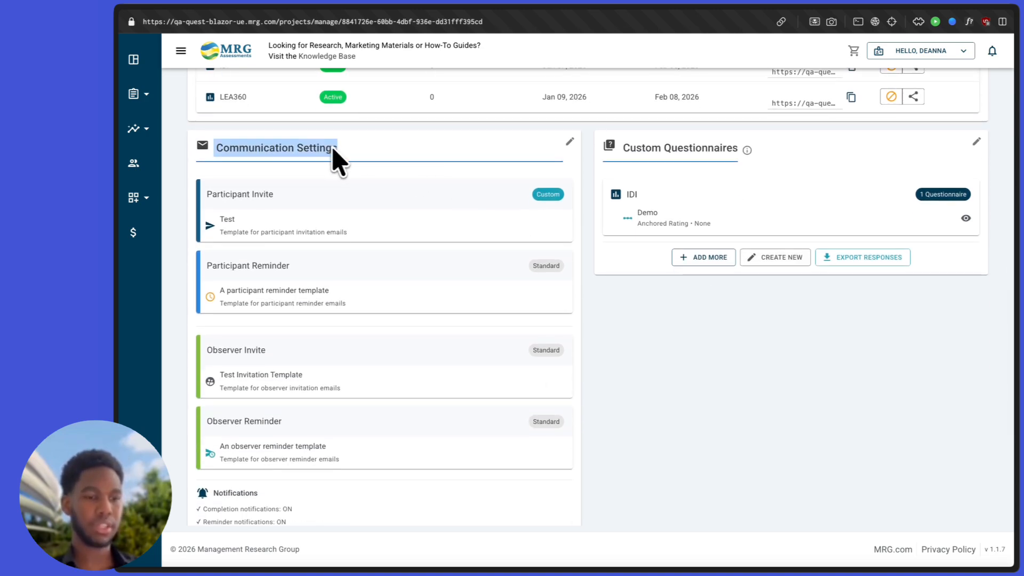
scroll(382, 165, down, 1)
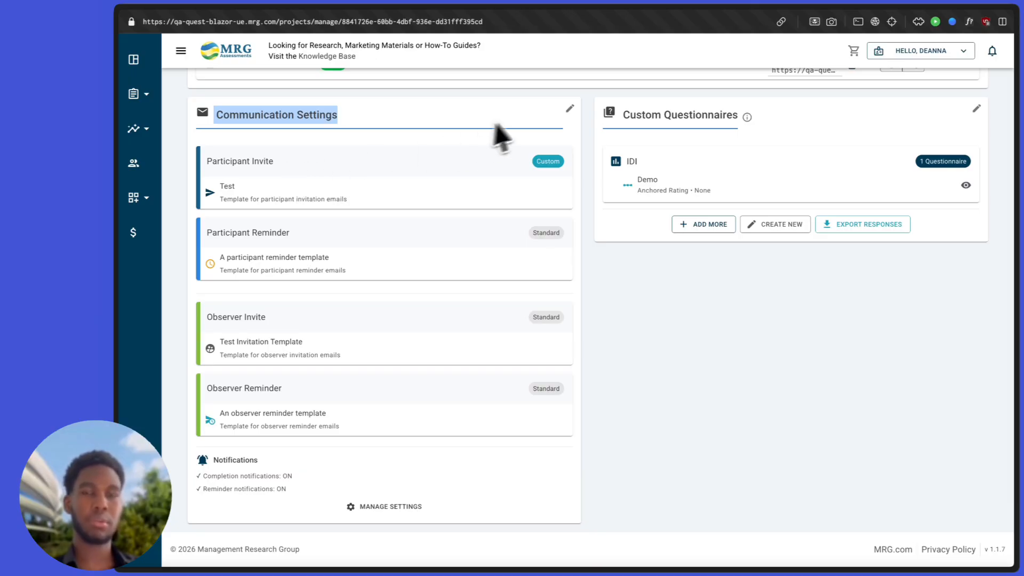
click(527, 113)
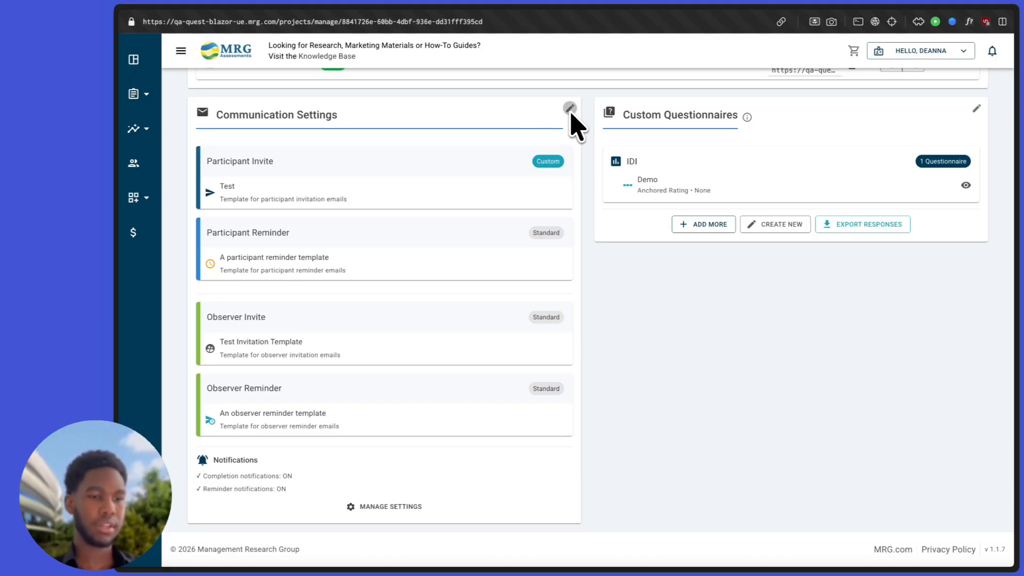
scroll(548, 228, down, 3)
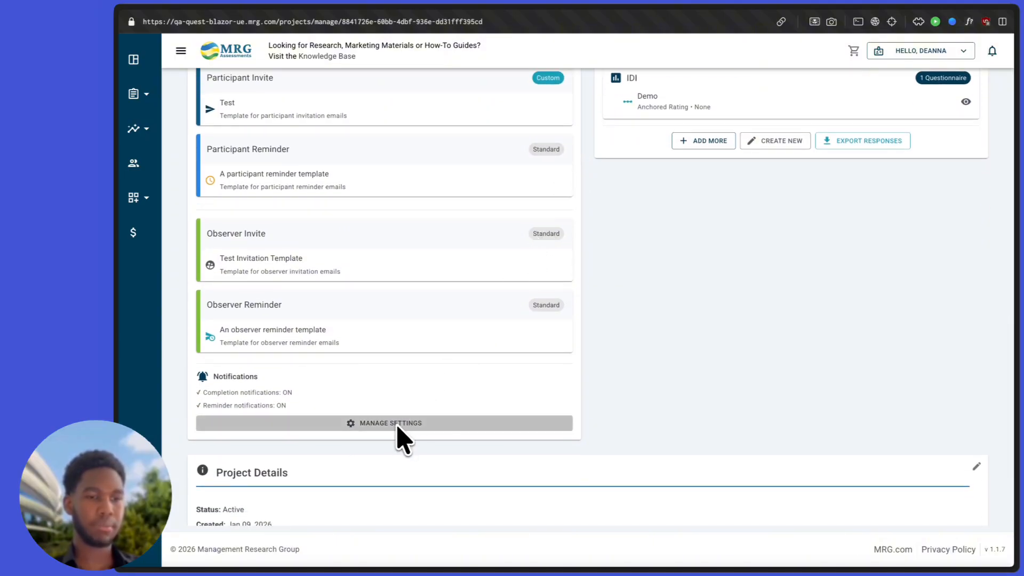
scroll(399, 428, up, 3)
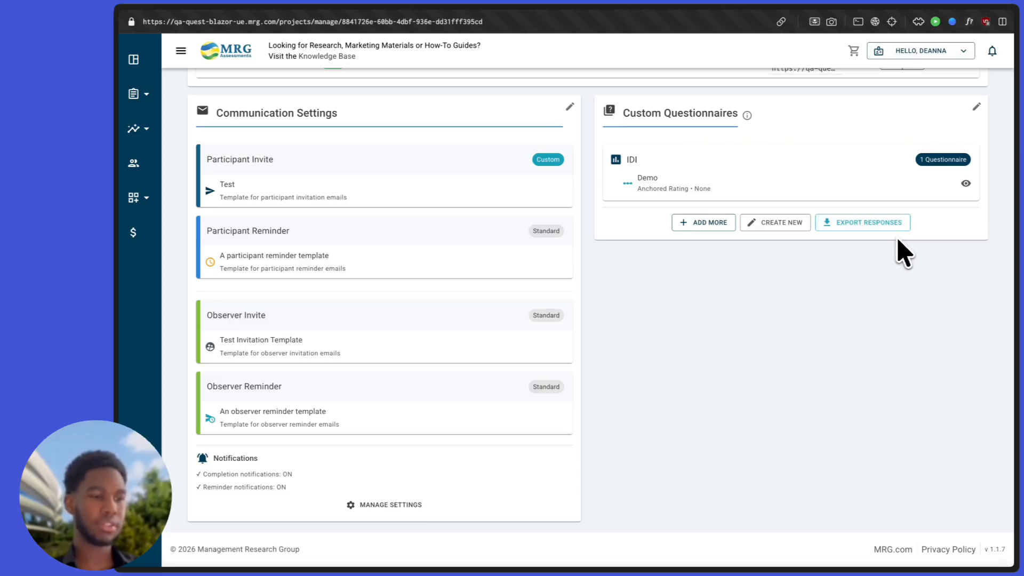
scroll(905, 253, down, 4)
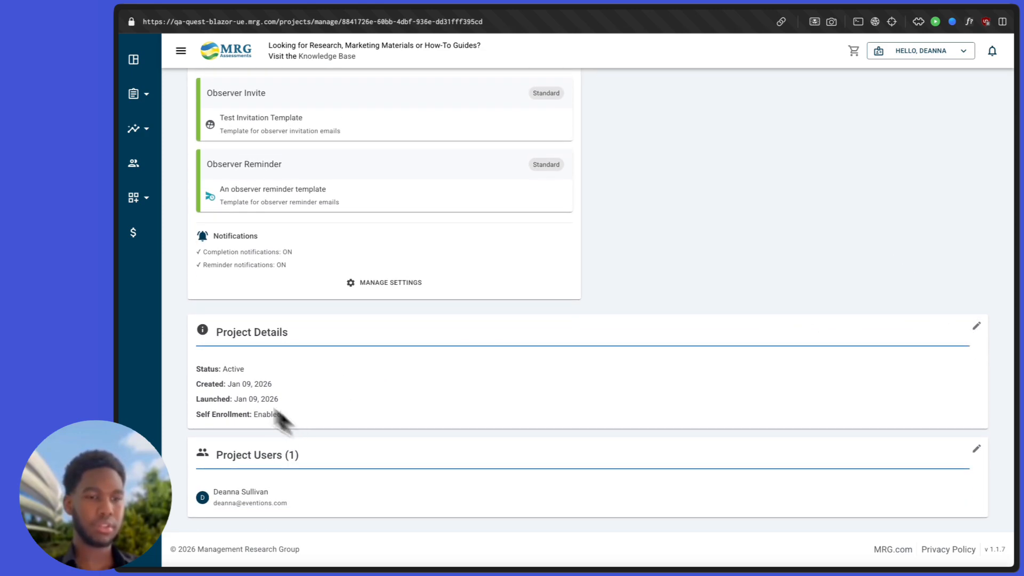
Step: Highlight the Project Details and Project Users text, then return to the page's Active project banner
drag(273, 408, 207, 362)
click(205, 364)
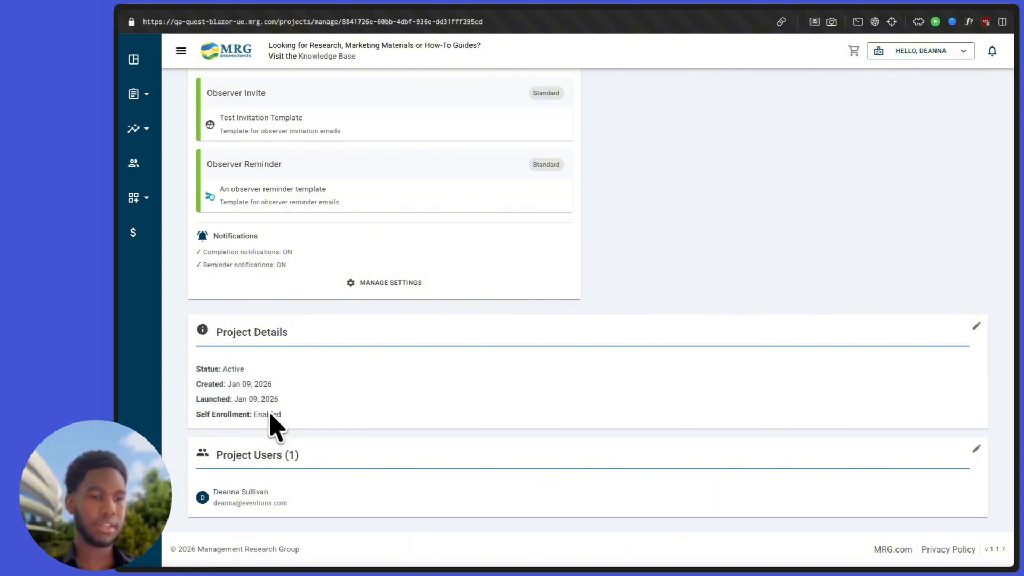
drag(284, 504, 199, 468)
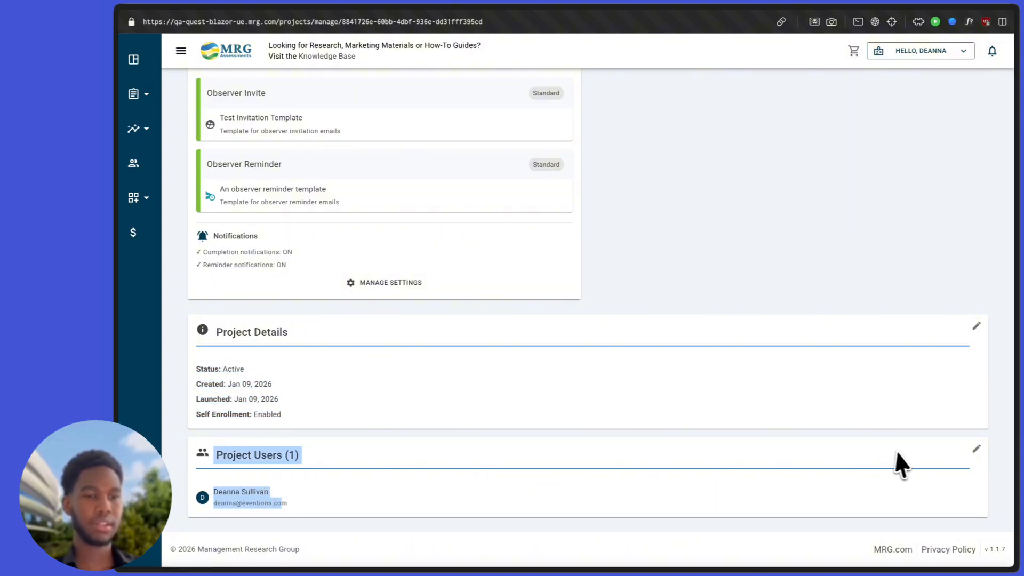
click(901, 465)
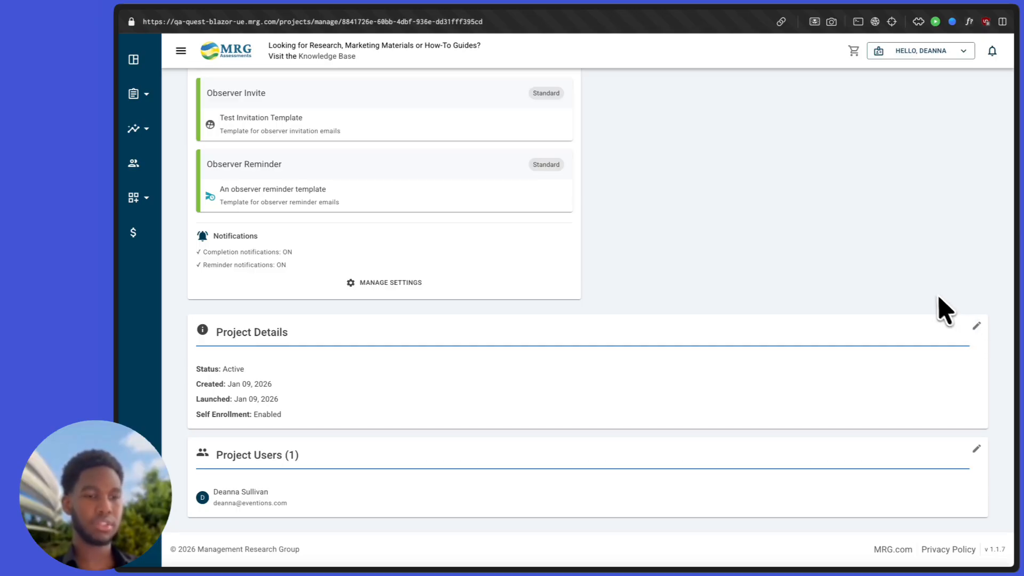
scroll(936, 309, up, 15)
scroll(937, 308, up, 2)
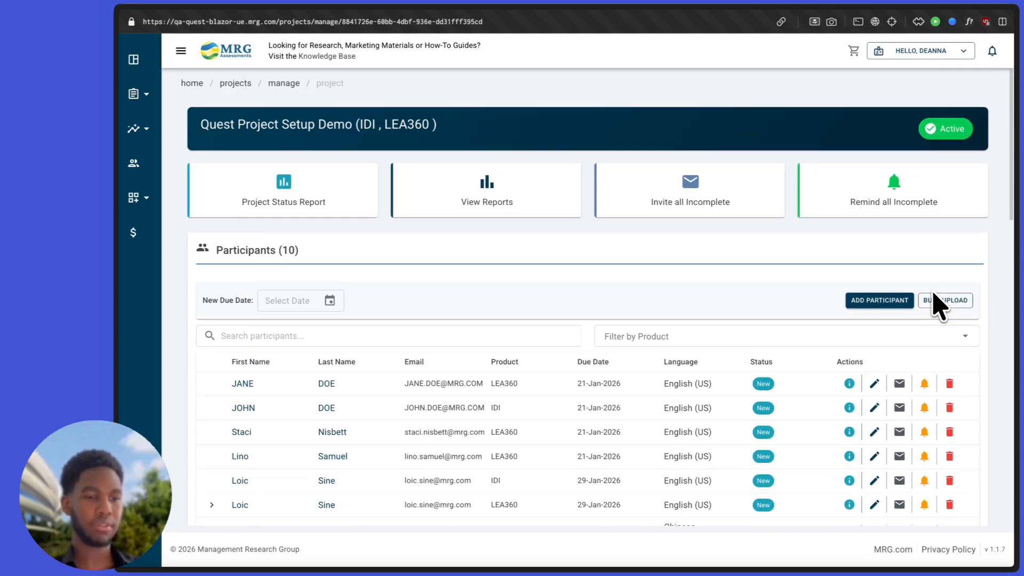